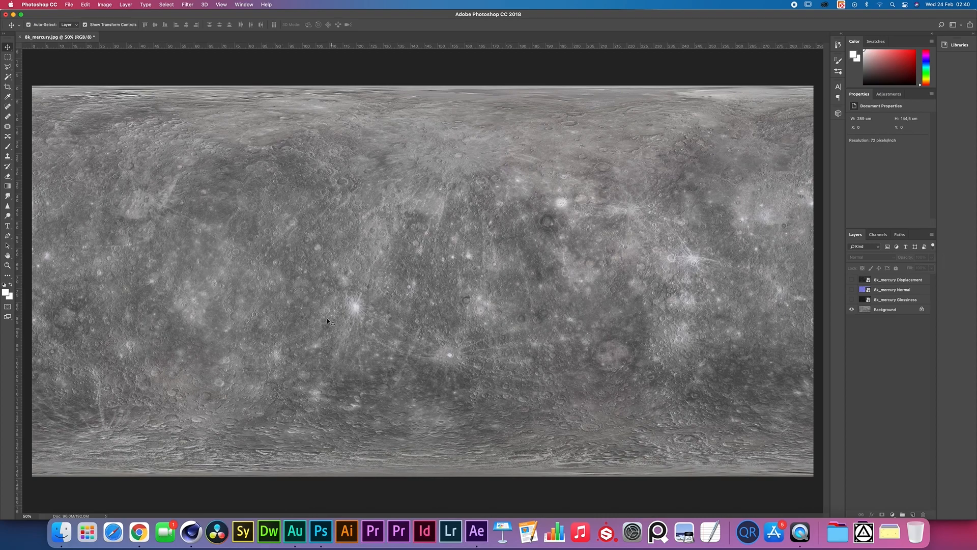
- Switch to After Effects, import the 8k_mercury.jpg texture from Finder, and duplicate its layer in a composition made from it
left_click(477, 532)
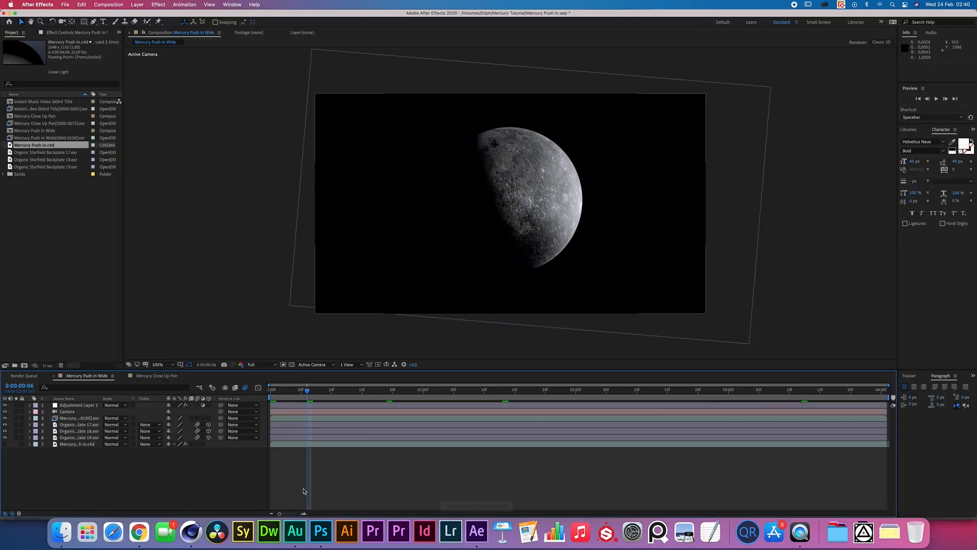
left_click(61, 532)
left_click_drag(365, 362, 83, 219)
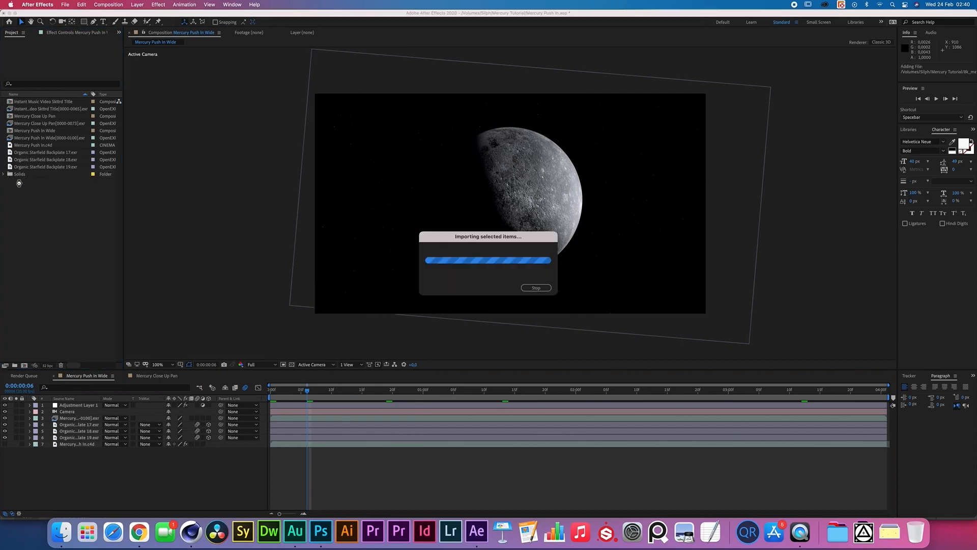
key("super+d")
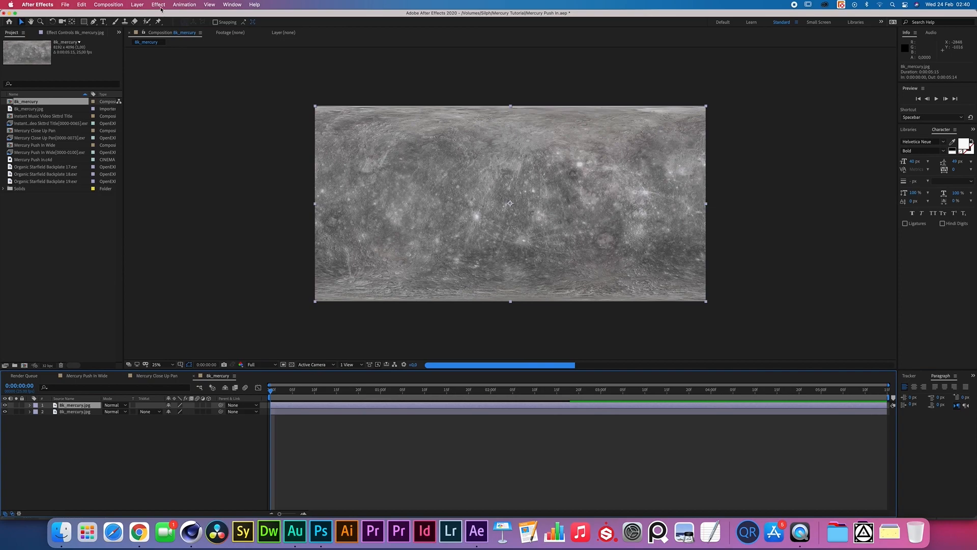
- Apply the Colorama effect to the upper 8k_mercury.jpg layer and shift the colour handles around its Output Cycle wheel
left_click(160, 5)
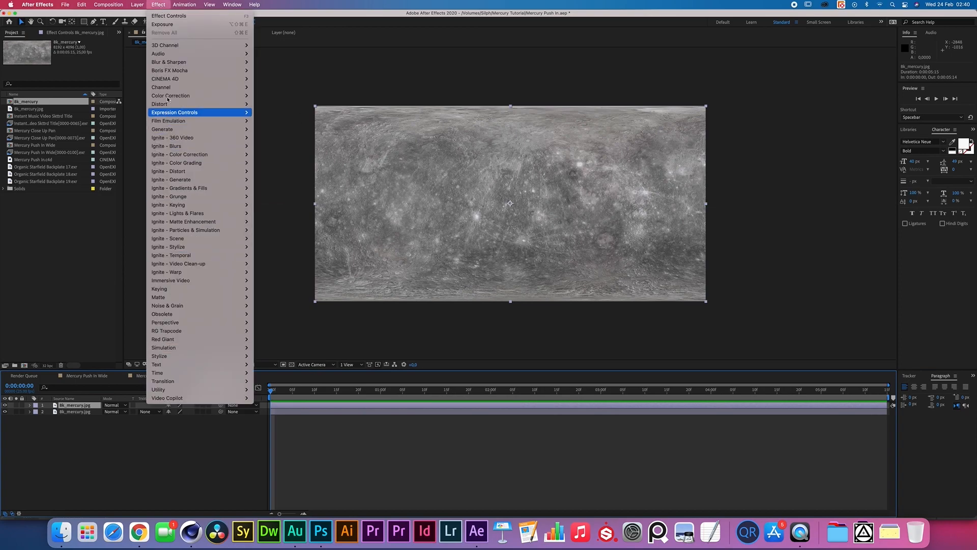
mouse_move(168, 96)
left_click(276, 241)
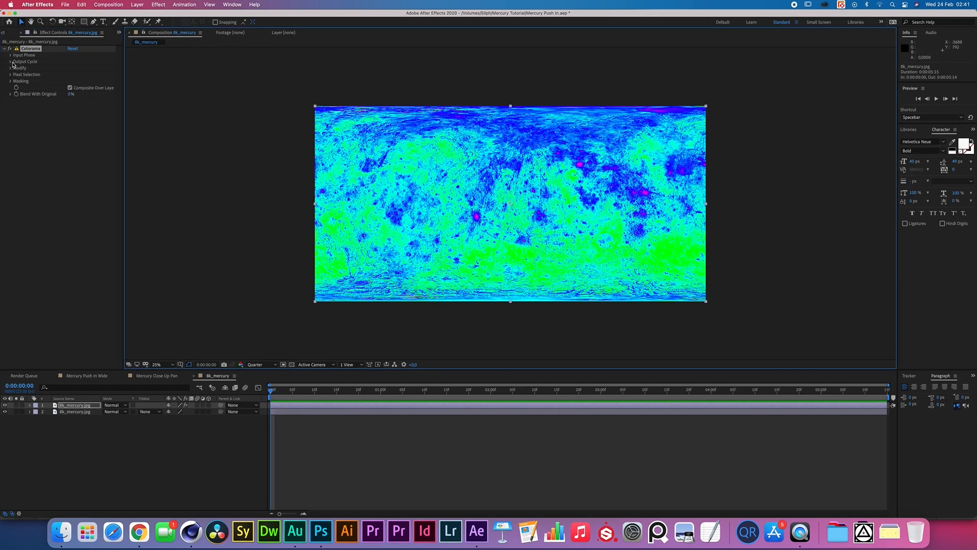
left_click(10, 61)
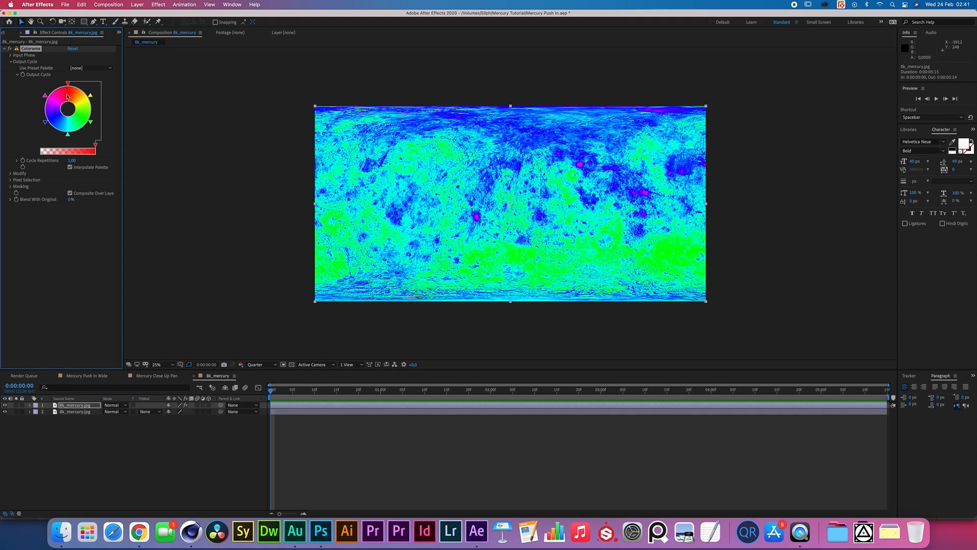
mouse_move(68, 135)
left_mouse_down()
mouse_move(52, 131)
mouse_move(68, 135)
mouse_move(92, 117)
mouse_move(78, 86)
mouse_move(55, 122)
left_mouse_up()
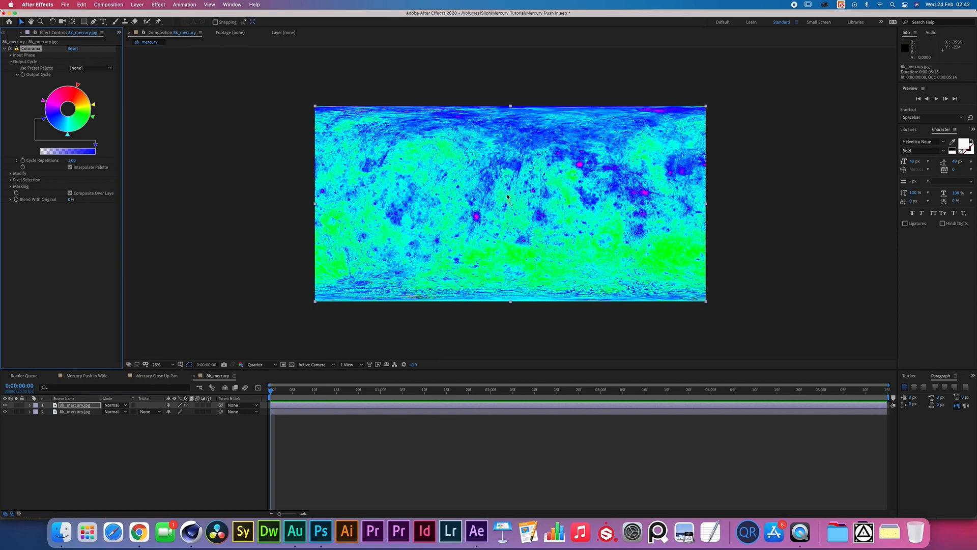
- Open PureRef and bring in NASA's "Colors of the Innermost Planet, Mercury" picture from the Chrome image search as a reference
left_click(653, 535)
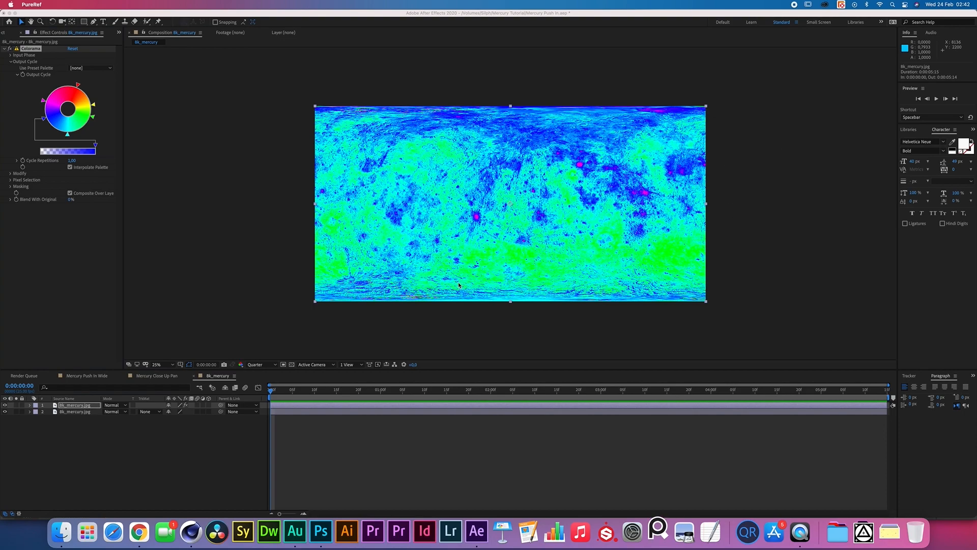
left_click(139, 532)
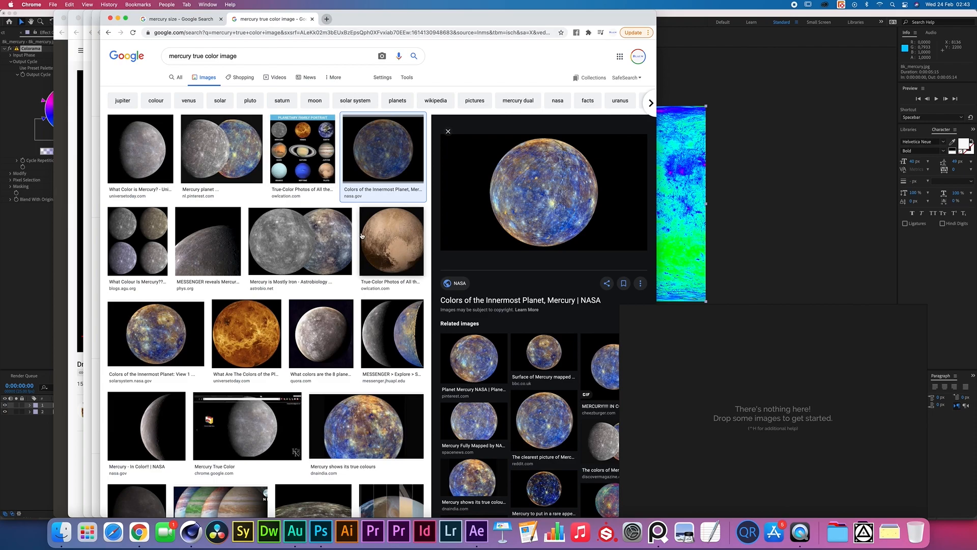
scroll(496, 348, "down", 3)
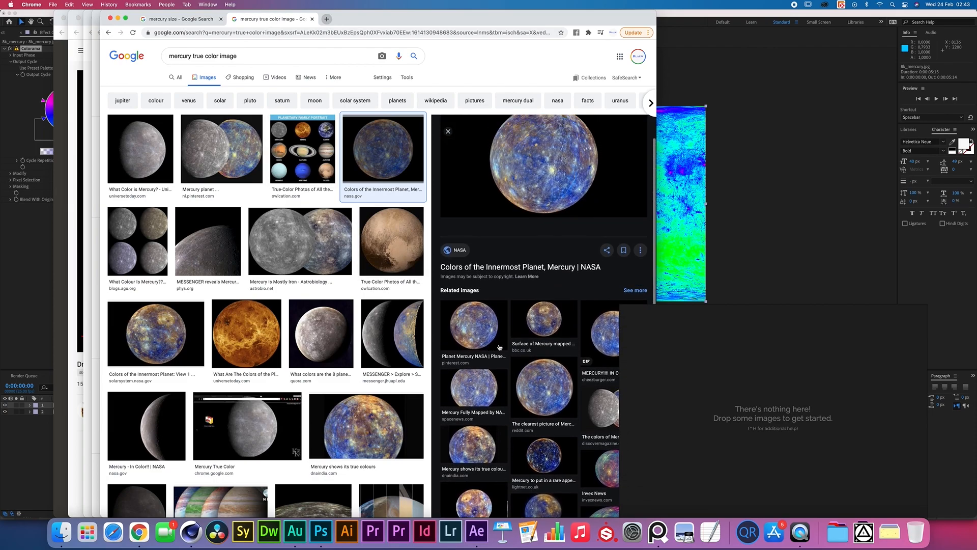
scroll(499, 348, "up", 3)
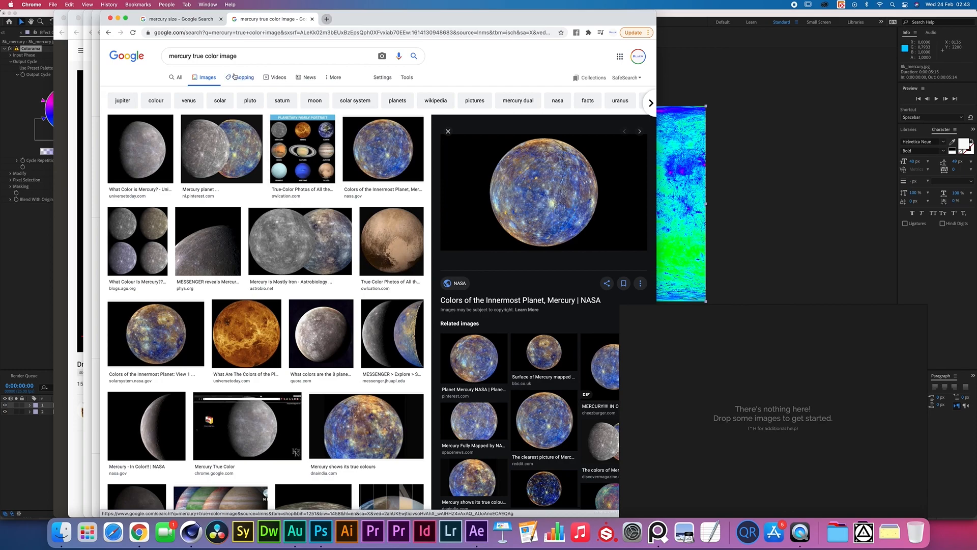
left_click_drag(193, 56, 253, 57)
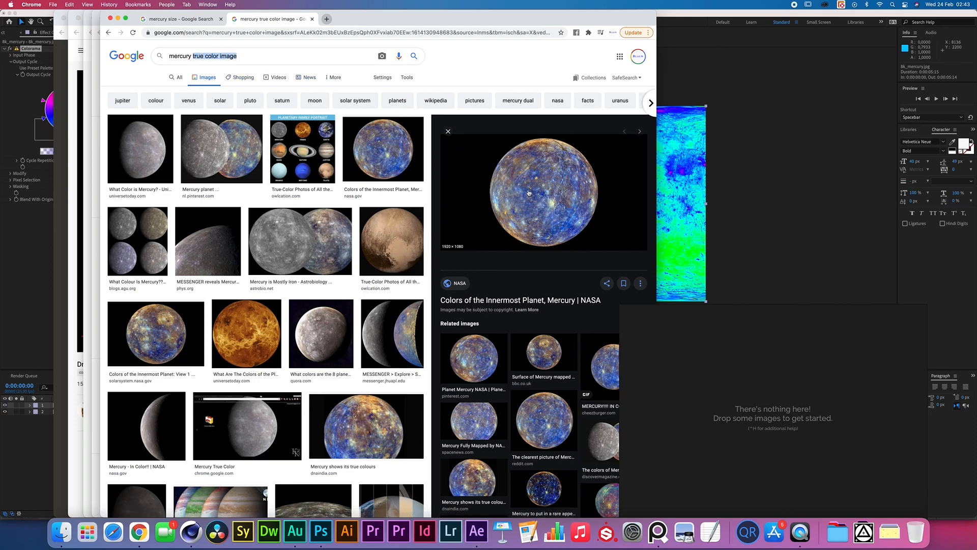
left_click(554, 214)
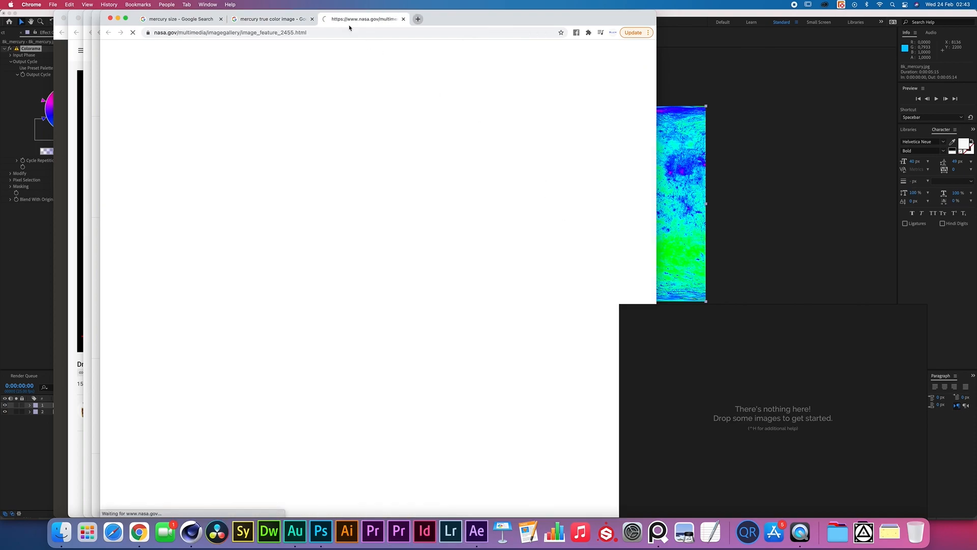
left_click_drag(549, 204, 768, 412)
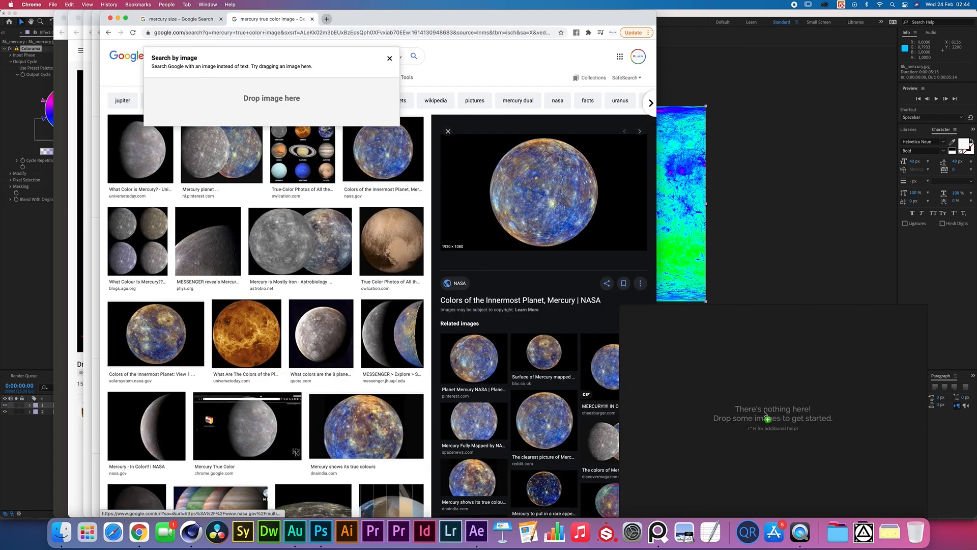
- Return to After Effects and frame the Mercury reference so the planet fills the PureRef window
scroll(768, 412, "down", 10)
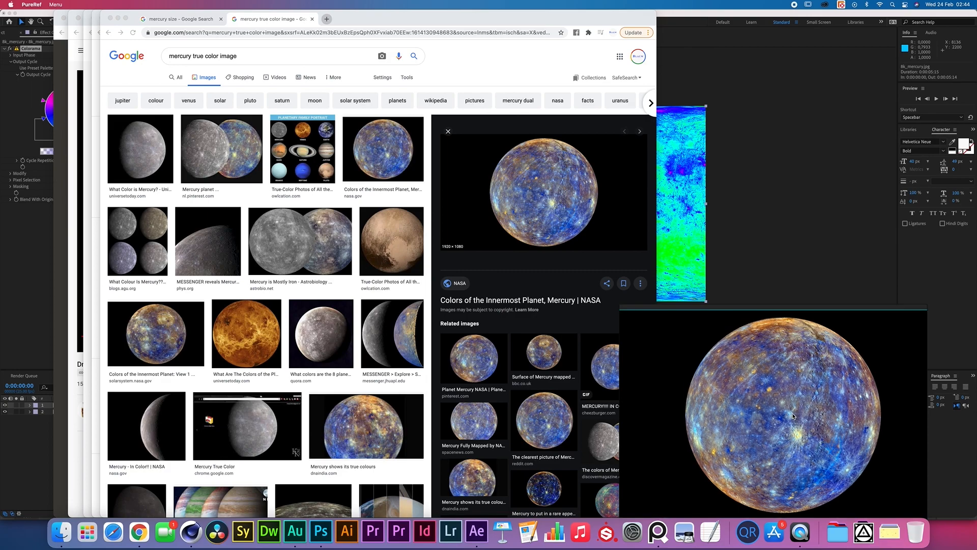
left_click(789, 267)
left_click(789, 267)
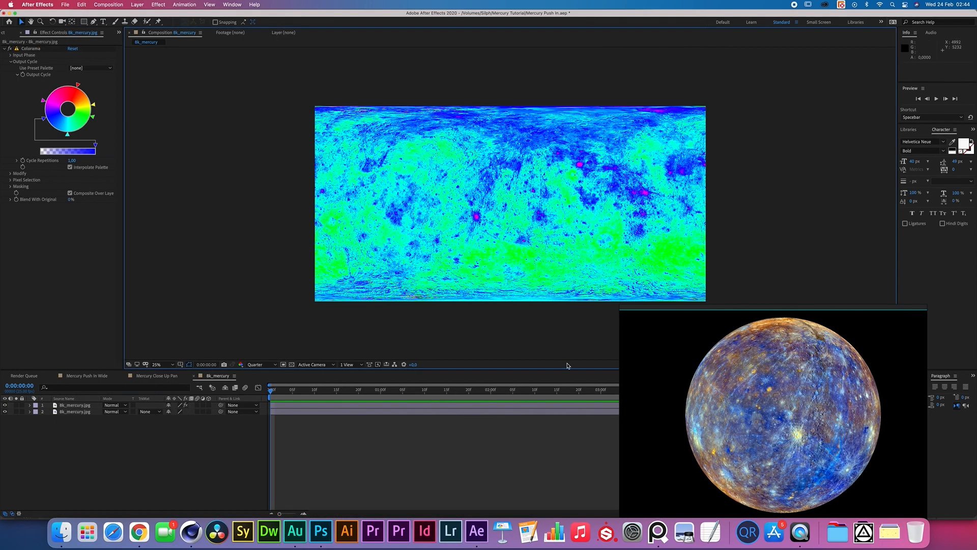
left_click_drag(765, 430, 756, 421)
scroll(756, 421, "up", 2)
scroll(755, 421, "down", 2)
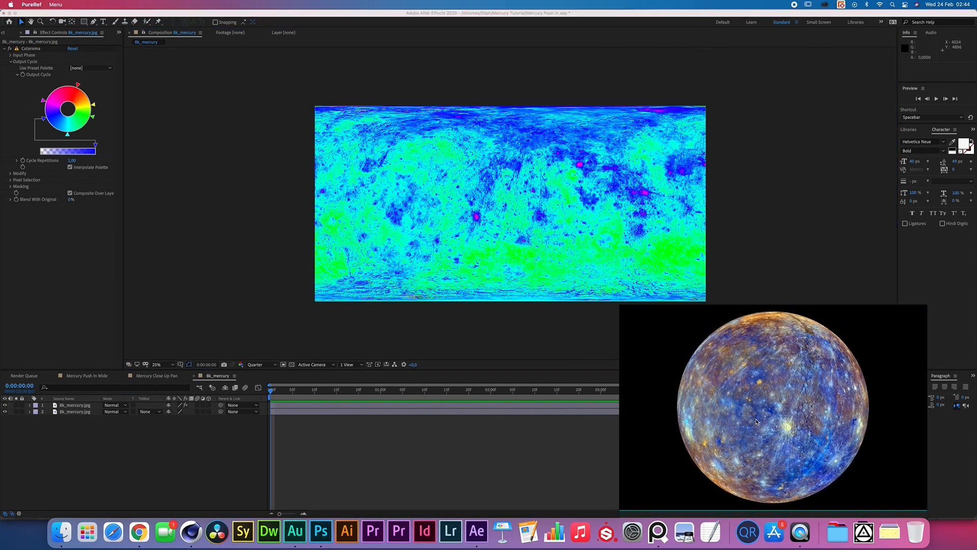
scroll(756, 421, "up", 1)
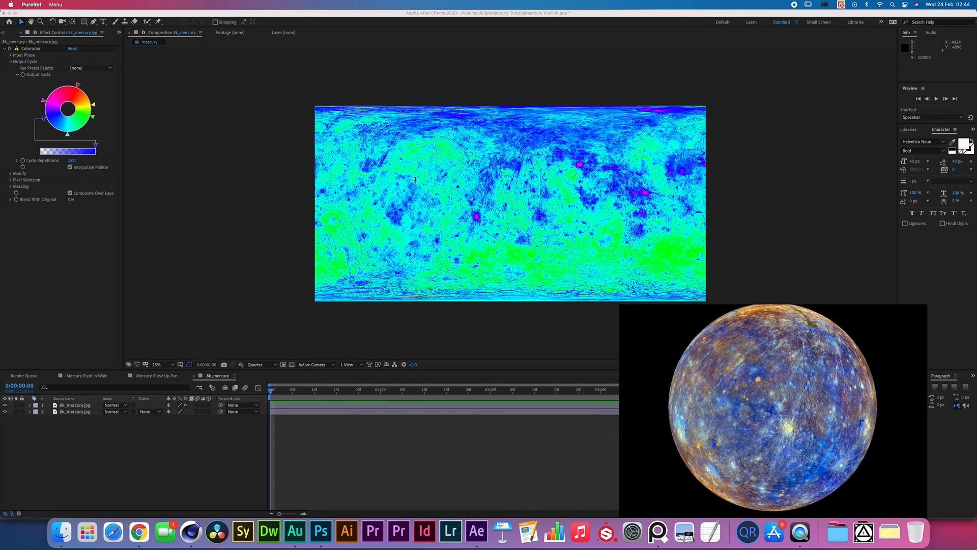
- Recolour Colorama's magenta Output Cycle handle with the pale yellow sampled from the bright crater in the Mercury reference
left_click(44, 101)
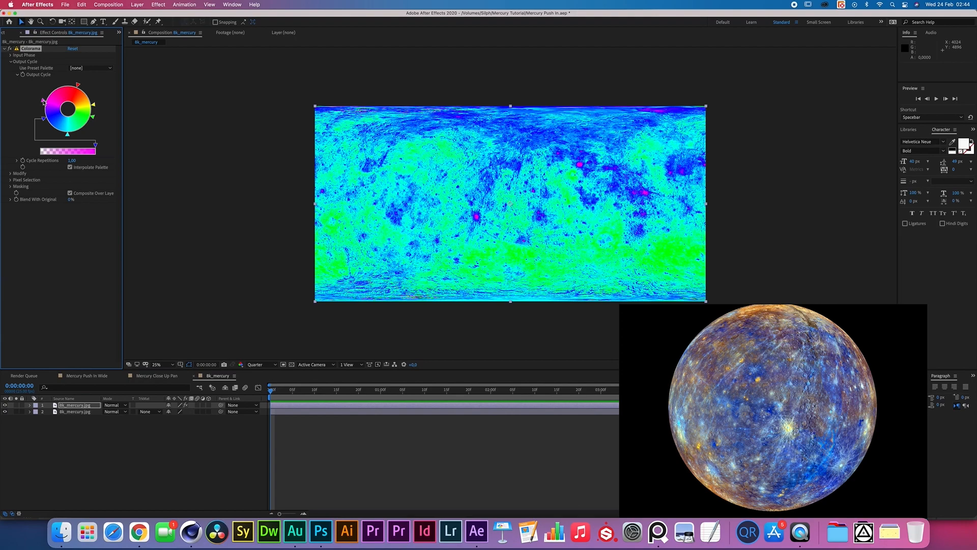
double_click(94, 143)
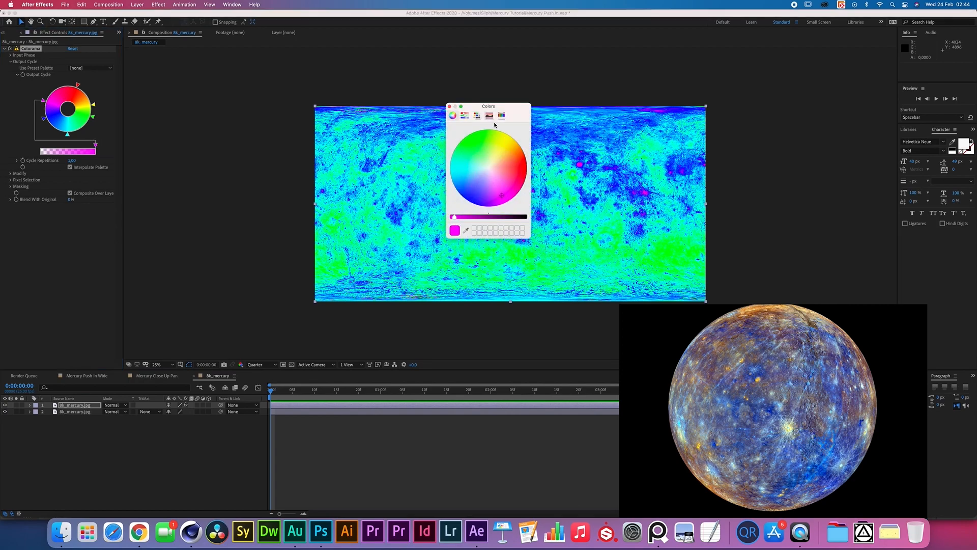
left_click(466, 230)
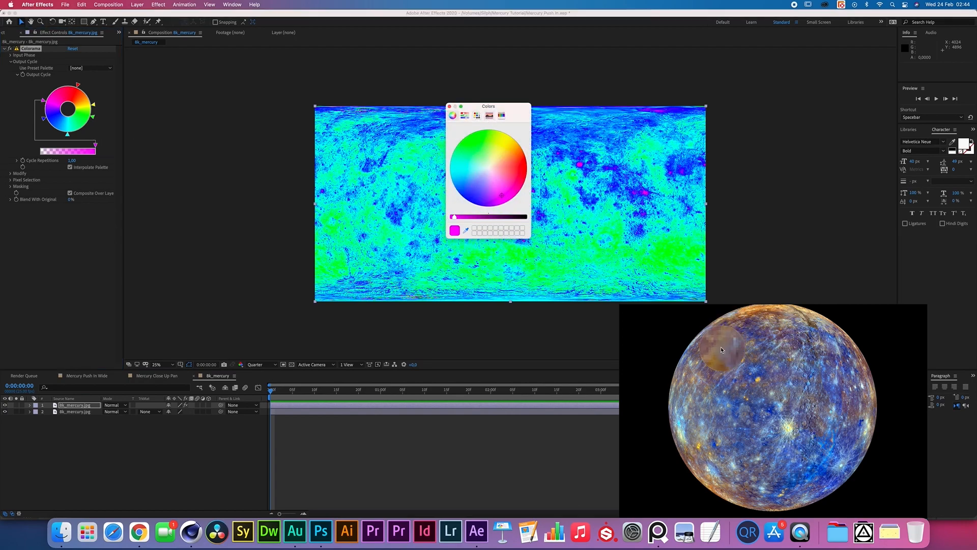
left_click(791, 430)
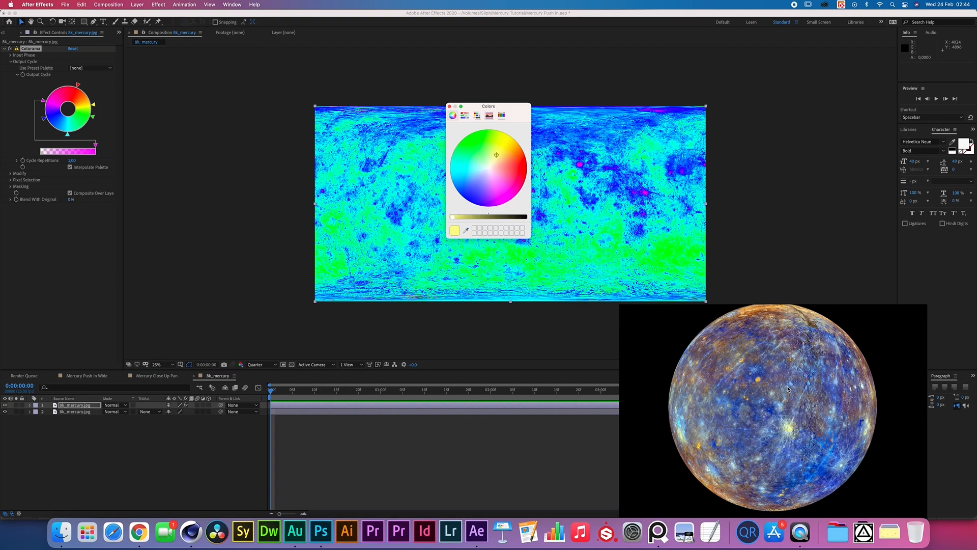
left_click(451, 107)
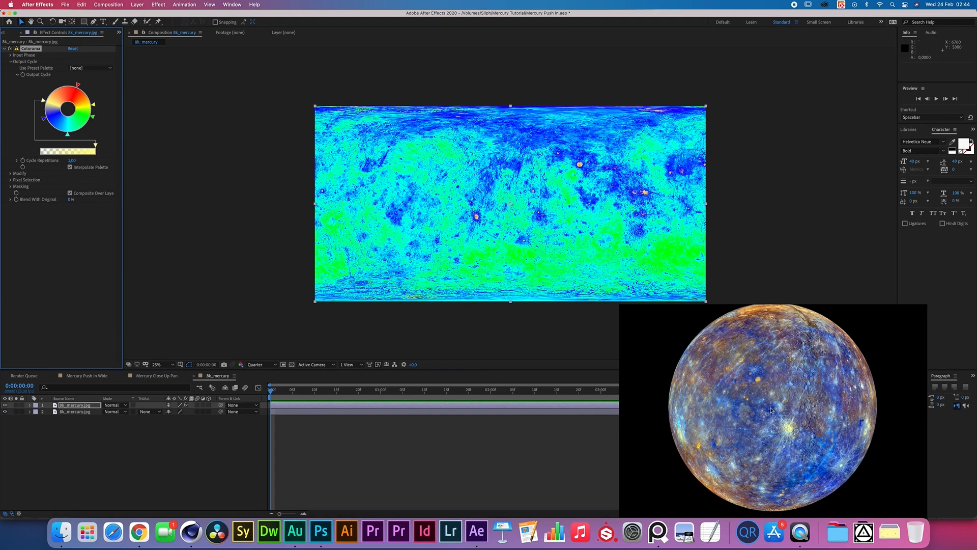
- Recolour the dark blue Output Cycle handle with a muted grey-blue sampled beside the reference planet's bright crater
double_click(44, 120)
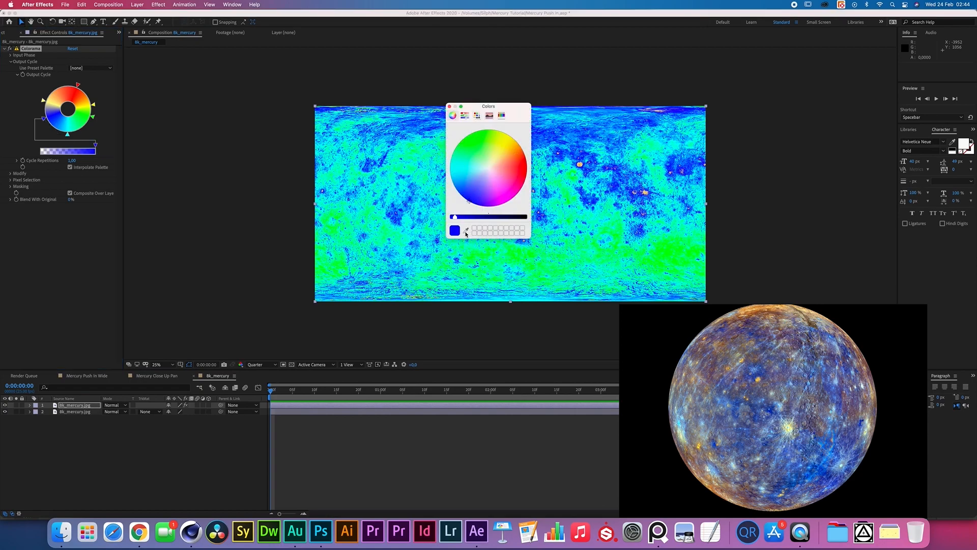
left_click(466, 231)
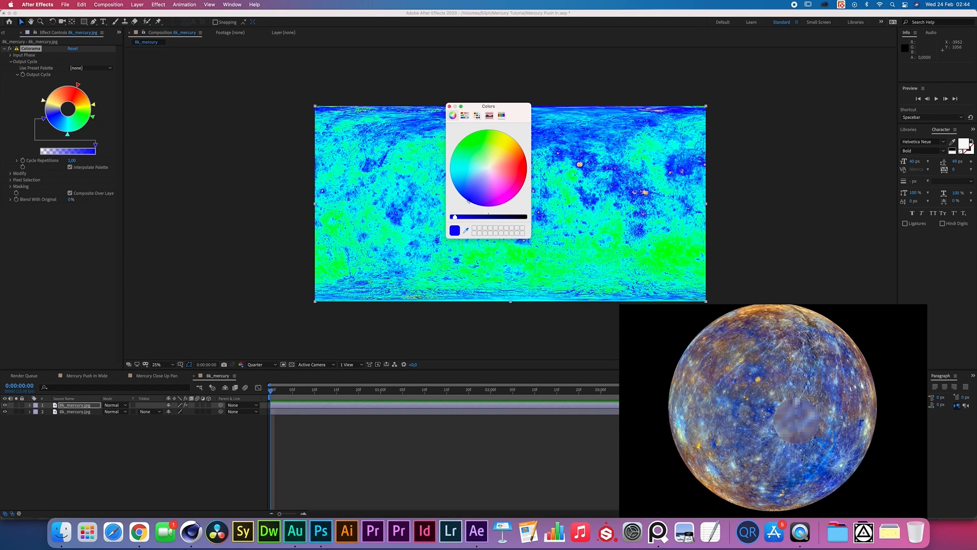
left_click(797, 422)
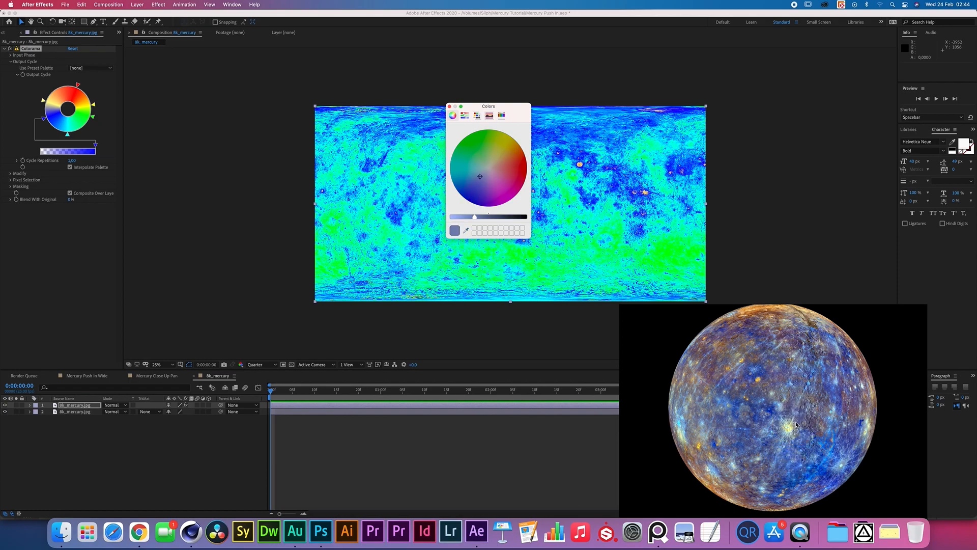
left_click(450, 107)
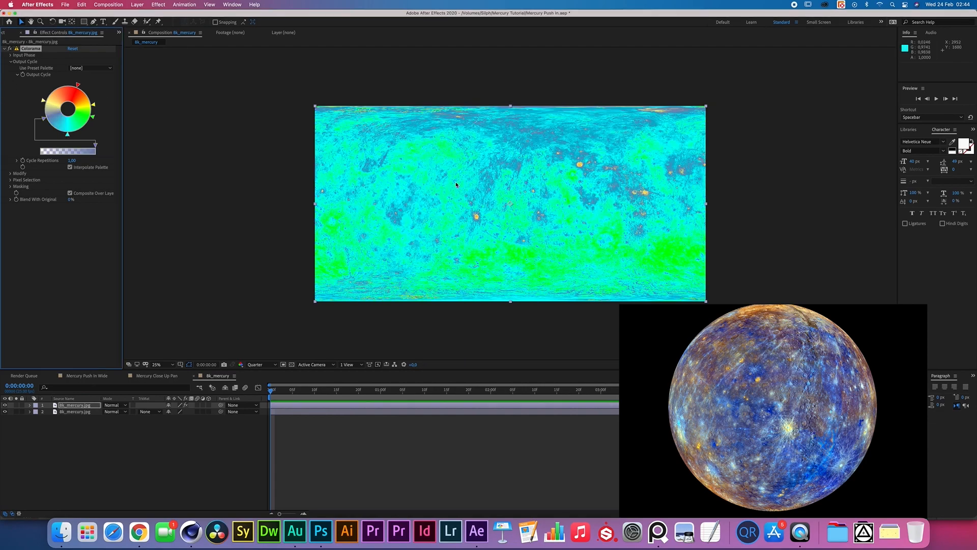
- Recolour the cyan Output Cycle handle with a medium blue sampled from the reference planet's surface
double_click(67, 135)
left_click(466, 232)
left_click(738, 403)
left_click(449, 107)
- Recolour the green Output Cycle handle with a tan yellow sampled near the left edge of the reference planet
double_click(92, 117)
left_click(465, 231)
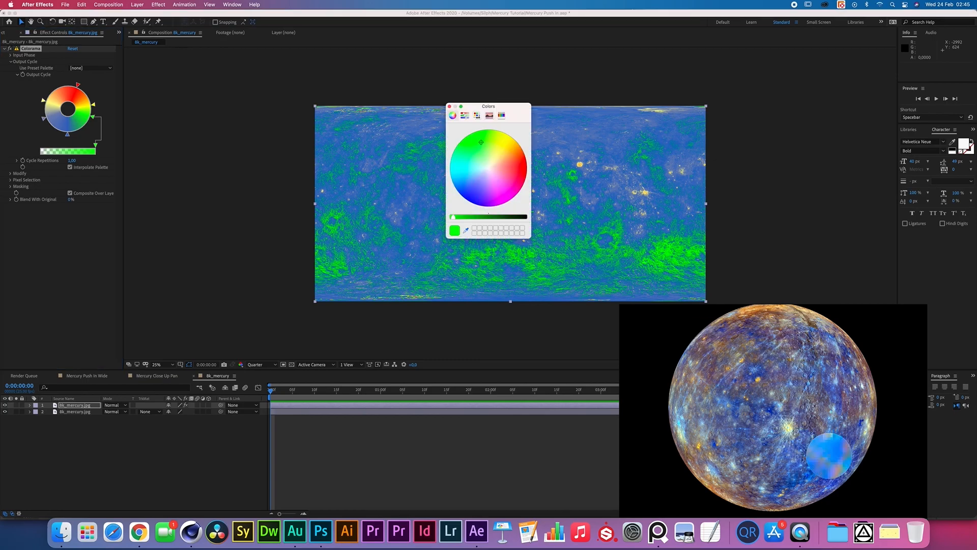
left_click(697, 413)
left_click(465, 231)
left_click(694, 377)
left_click(450, 107)
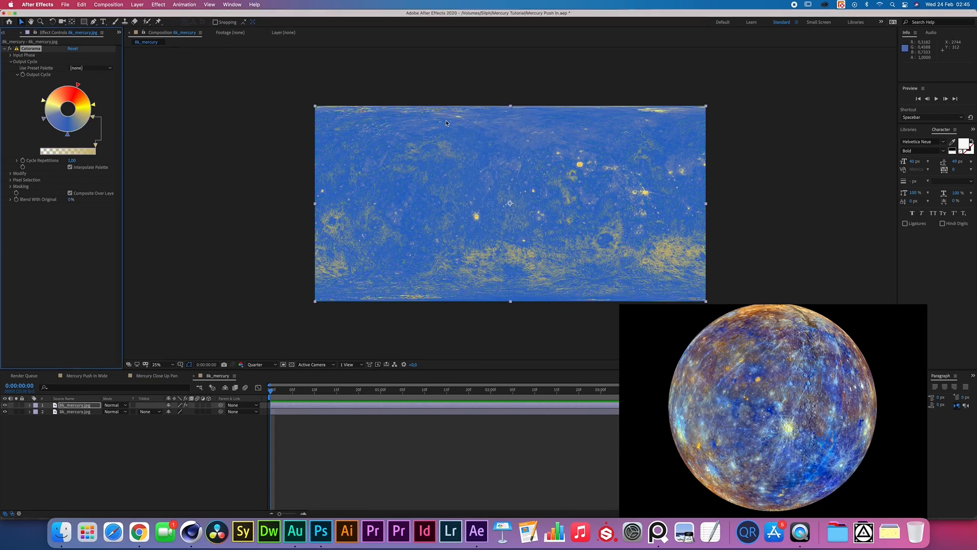
- Reposition the pale yellow, red, yellow, tan and blue handles around the Output Cycle wheel to bring more yellow into the map
left_click_drag(44, 101, 56, 85)
left_click_drag(94, 104, 92, 117)
left_click_drag(87, 127, 79, 133)
left_click_drag(63, 135, 59, 133)
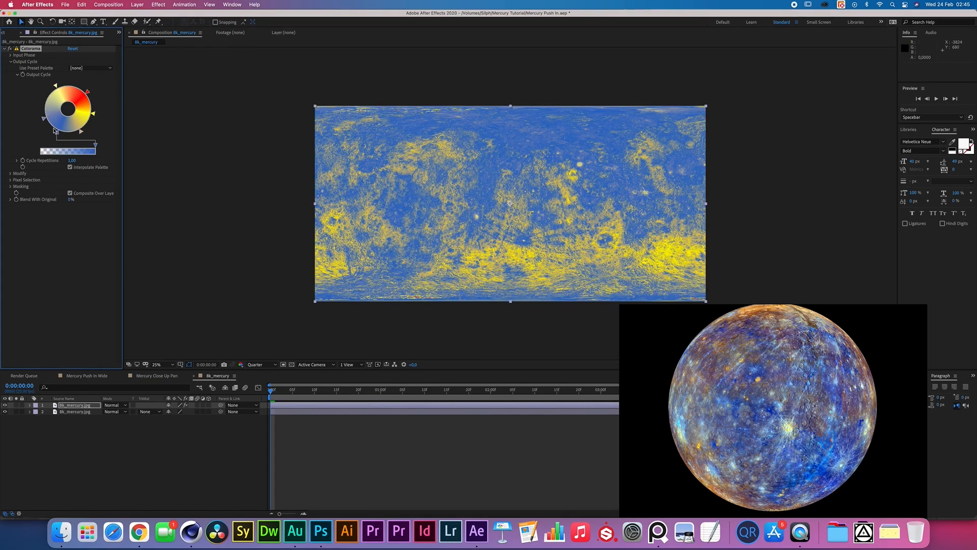
- Recolour the bright yellow Output Cycle handle with a blue sampled from the lower part of the reference planet
double_click(93, 118)
left_click(466, 231)
left_click(784, 482)
left_click(450, 107)
- Spread the red, tan and blue handles around the Output Cycle wheel to rebalance tan and blue areas on the map
left_click_drag(88, 92, 90, 124)
left_click_drag(79, 132, 52, 130)
left_click_drag(44, 118, 42, 109)
- Recolour the red Output Cycle handle with the orange-brown sampled from the reference planet's upper rim
double_click(93, 114)
left_click(465, 231)
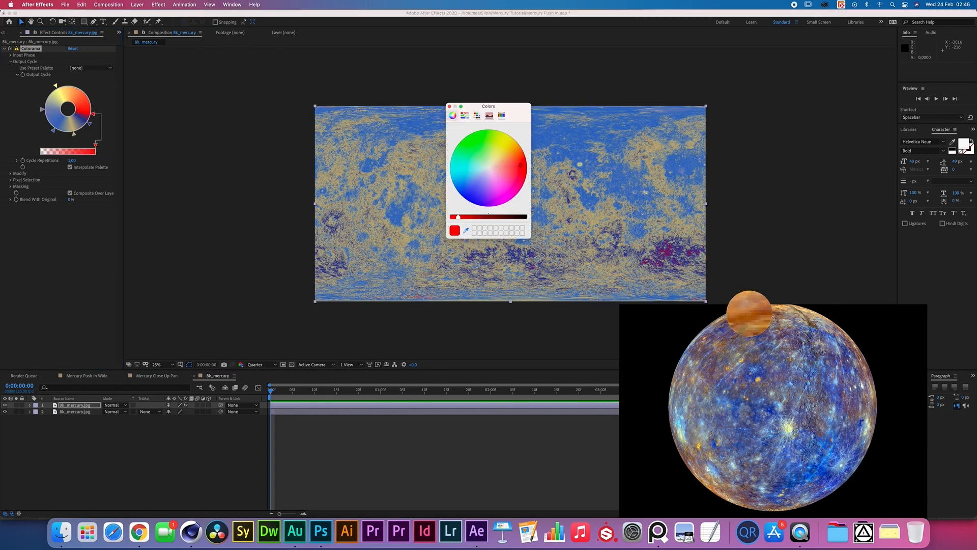
left_click(747, 313)
left_click(450, 107)
- Set the blending mode of the upper 8k_mercury.jpg layer to Color
left_click(114, 405)
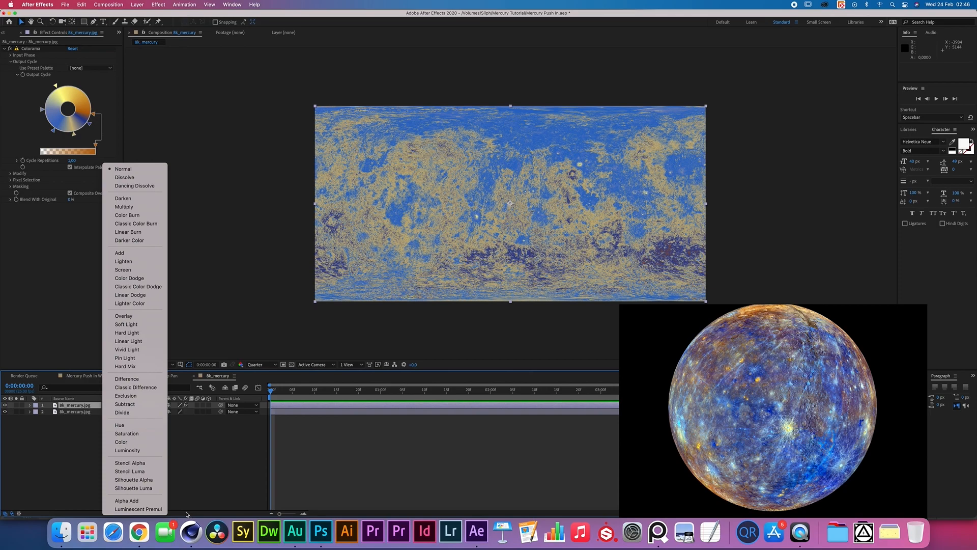
left_click(138, 442)
left_click(158, 454)
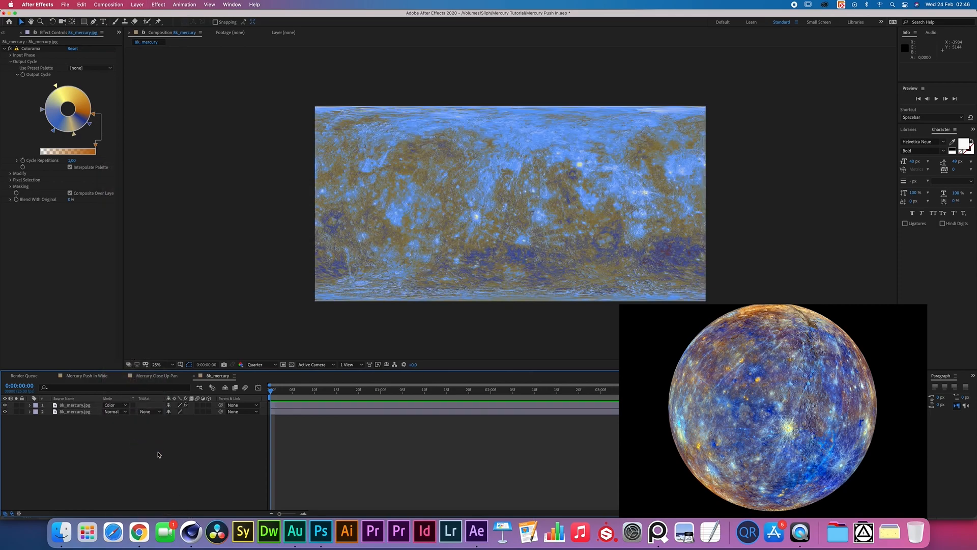
- Lower the opacity of the upper 8k_mercury.jpg layer to about 69%
left_click(86, 405)
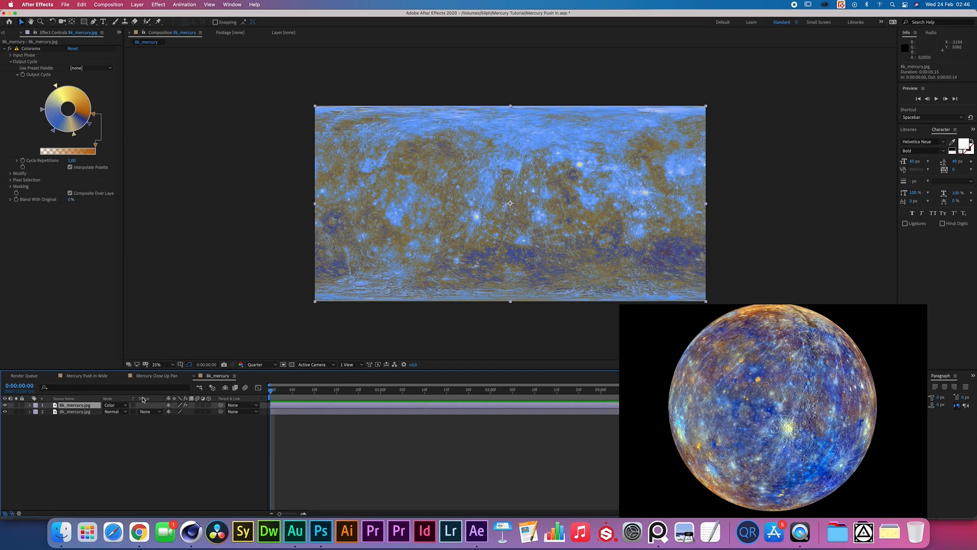
key("t")
left_click_drag(169, 412, 155, 411)
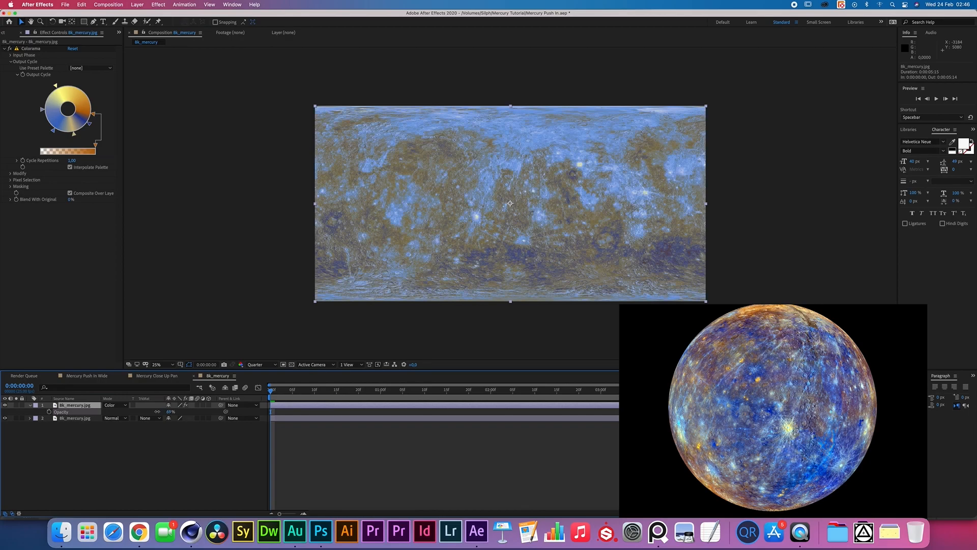
- Paste a copy of the grey 8k_mercury.jpg layer on top and apply an Exposure effect set to about 2
key("super+v")
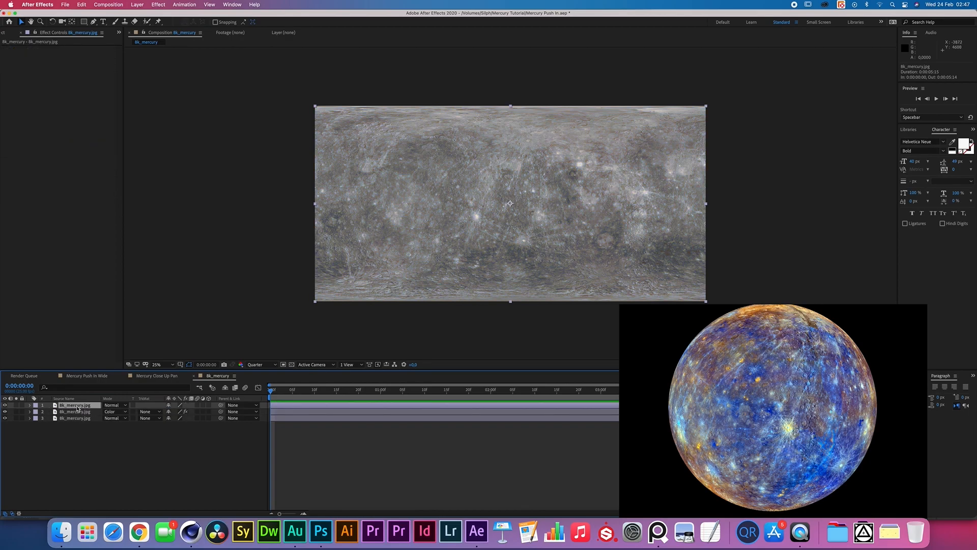
left_click(159, 5)
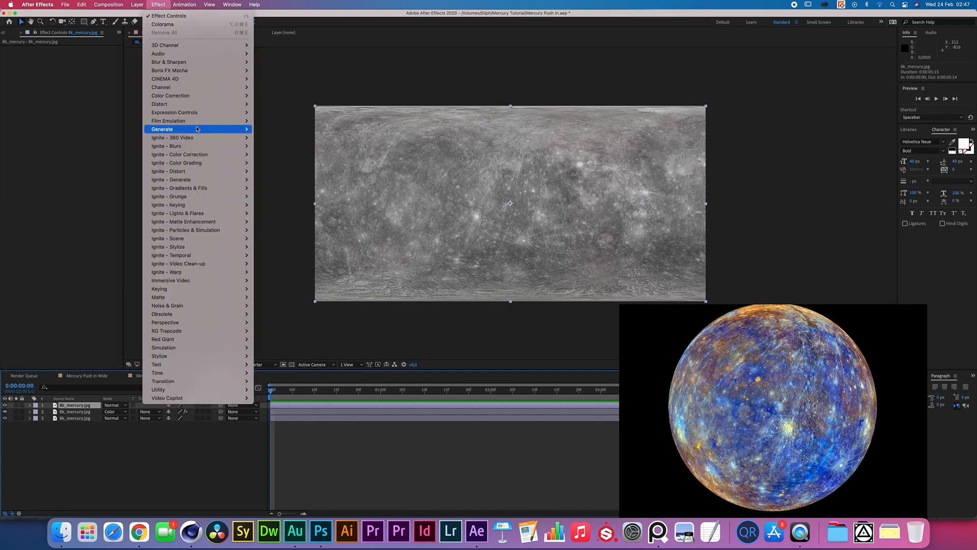
mouse_move(214, 95)
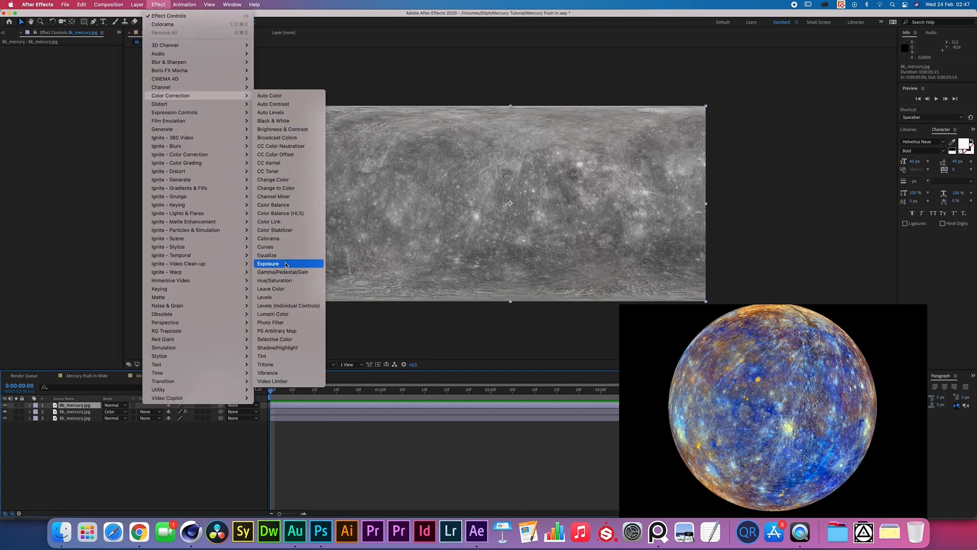
left_click(285, 263)
left_click_drag(72, 68, 212, 77)
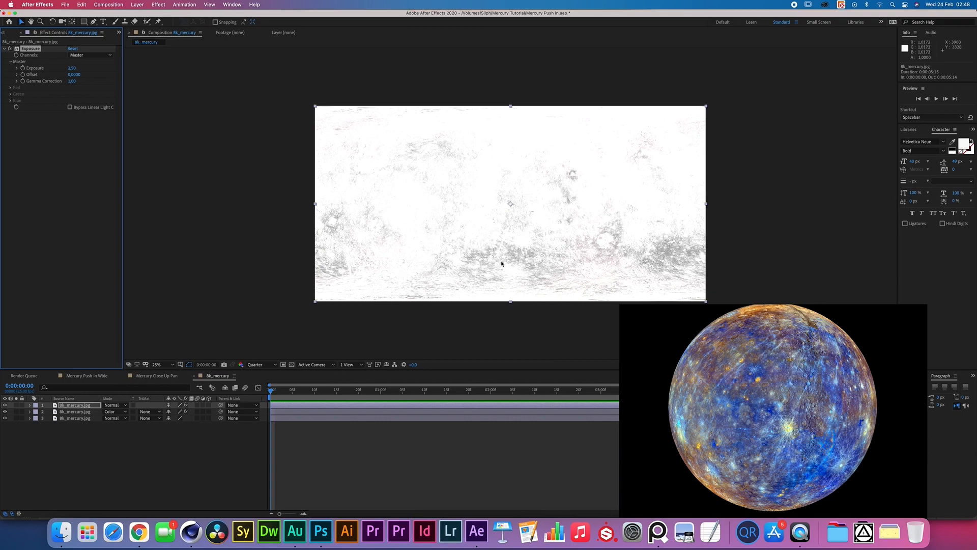
- Try the Color Burn and Multiply blending modes on the topmost layer with the Exposure effect
left_click(104, 413)
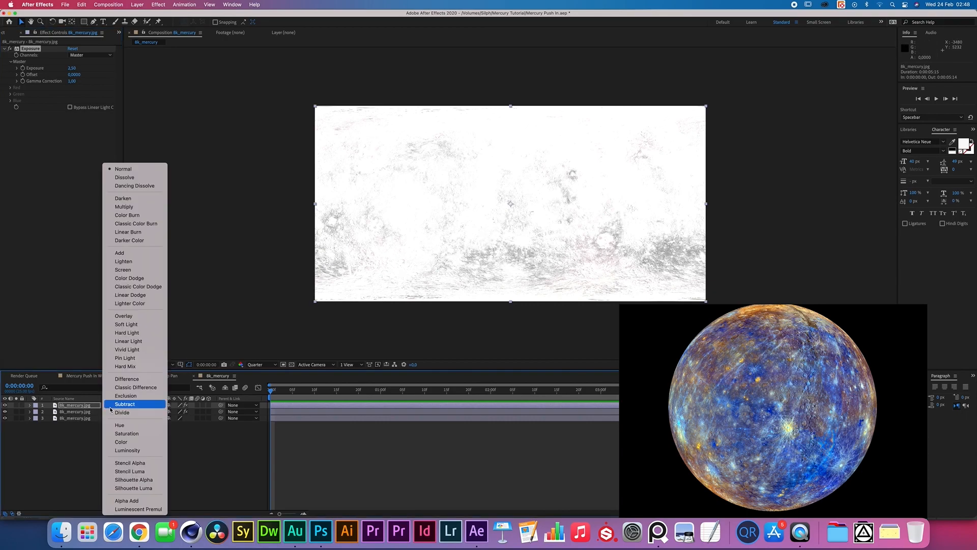
left_click(123, 215)
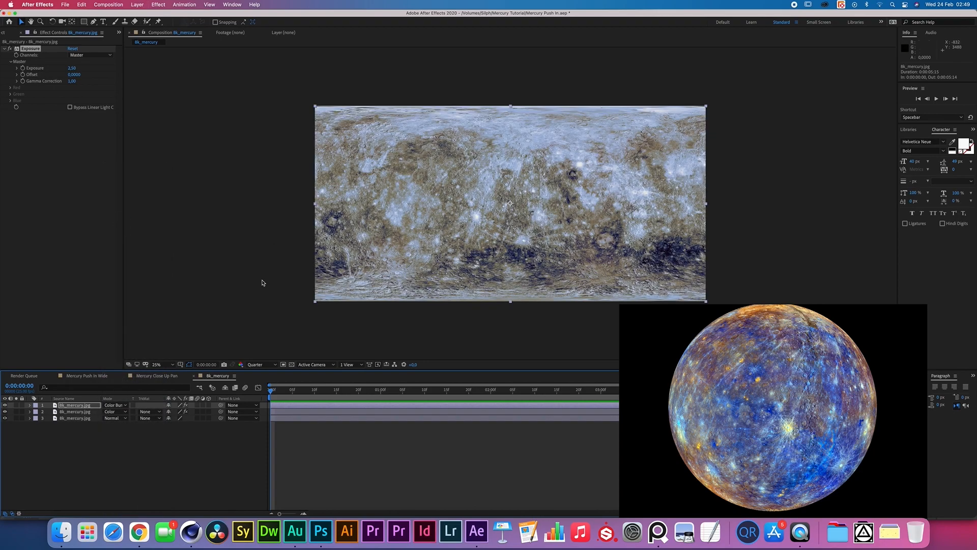
left_click(2, 34)
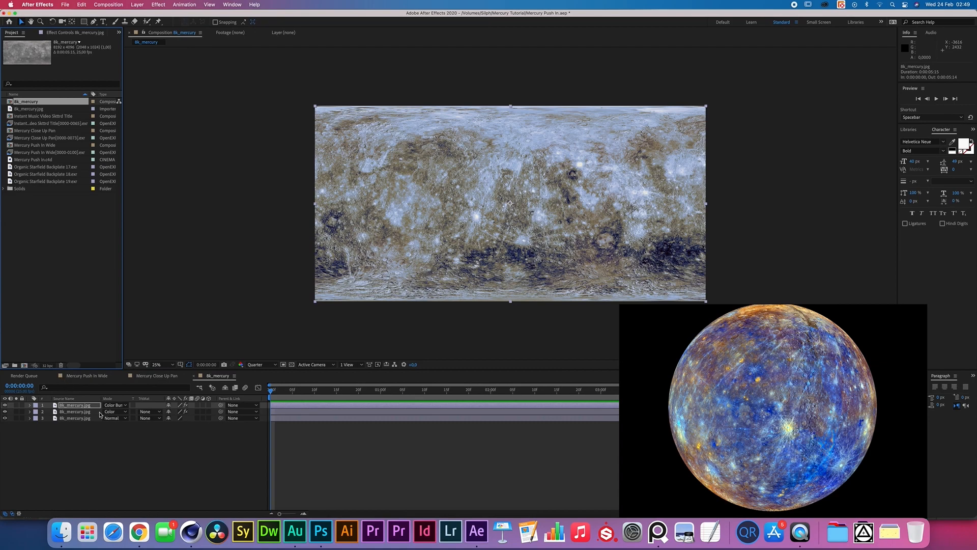
left_click(122, 405)
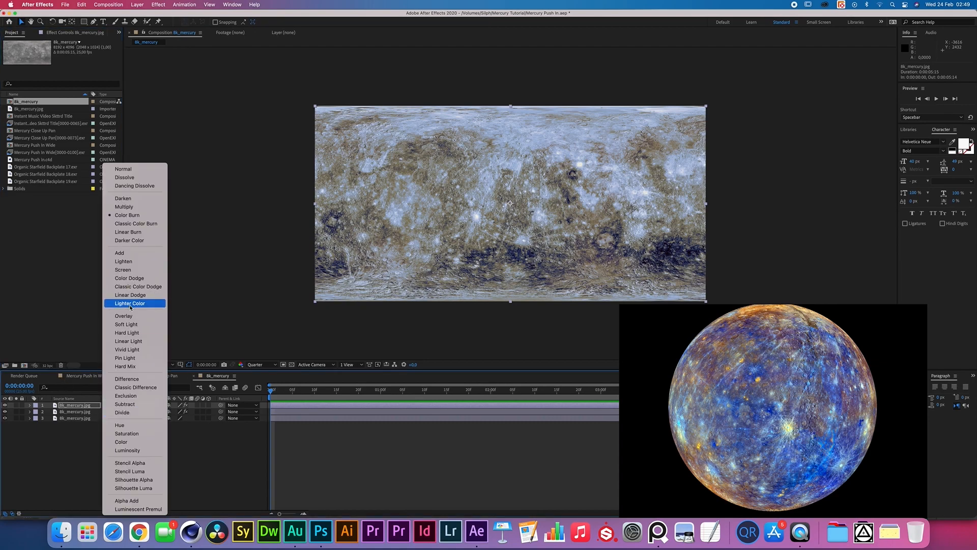
left_click(124, 207)
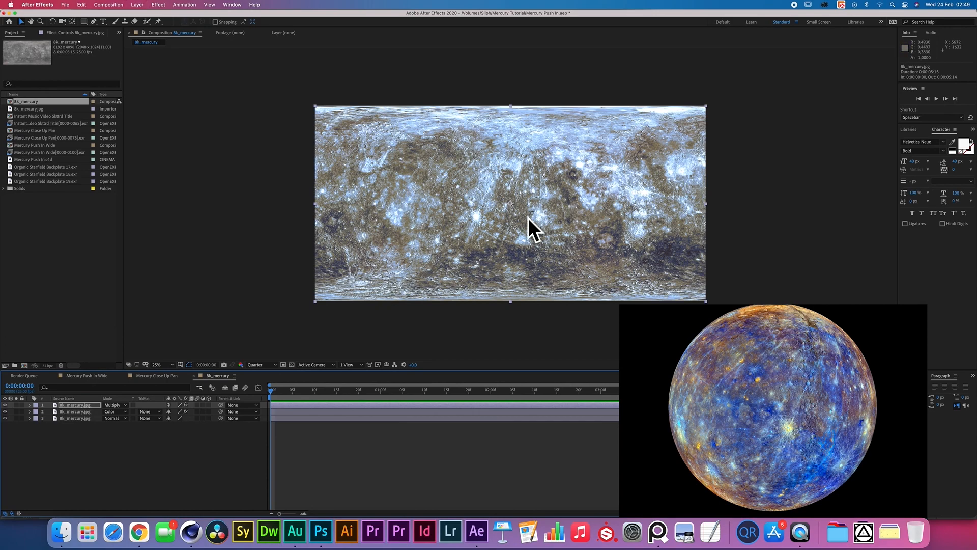
- Set the topmost layer's blending mode to Color Burn and lower its opacity to about 32%
left_click(111, 405)
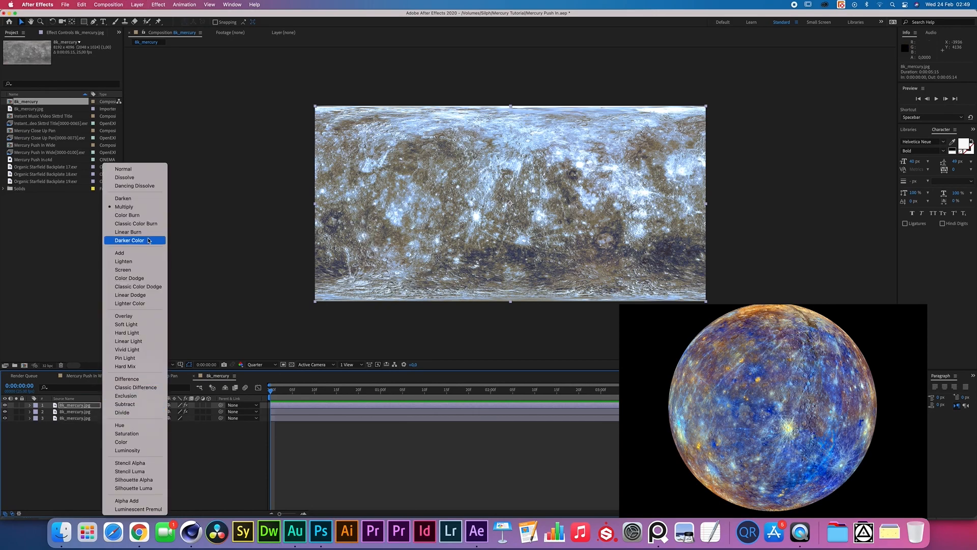
left_click(127, 216)
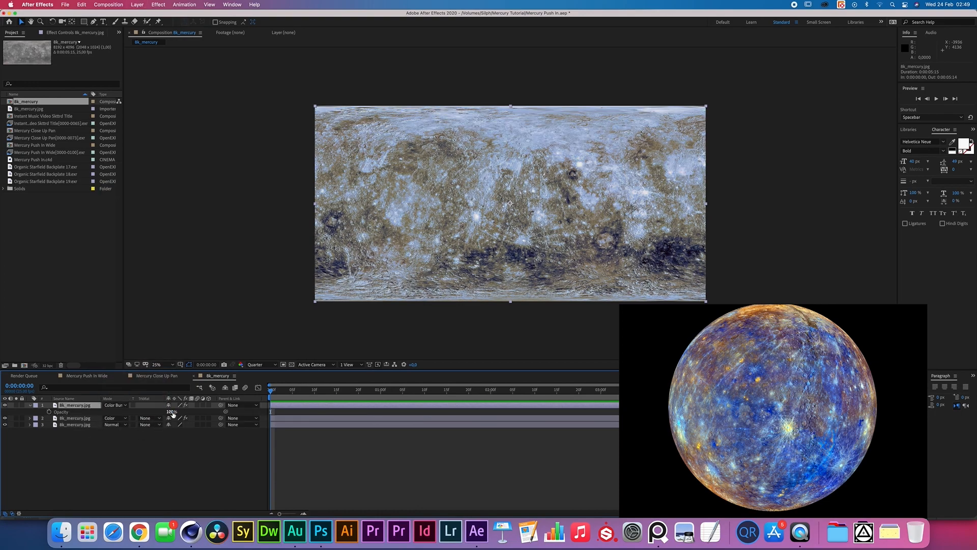
key("t")
left_click_drag(126, 411, 136, 411)
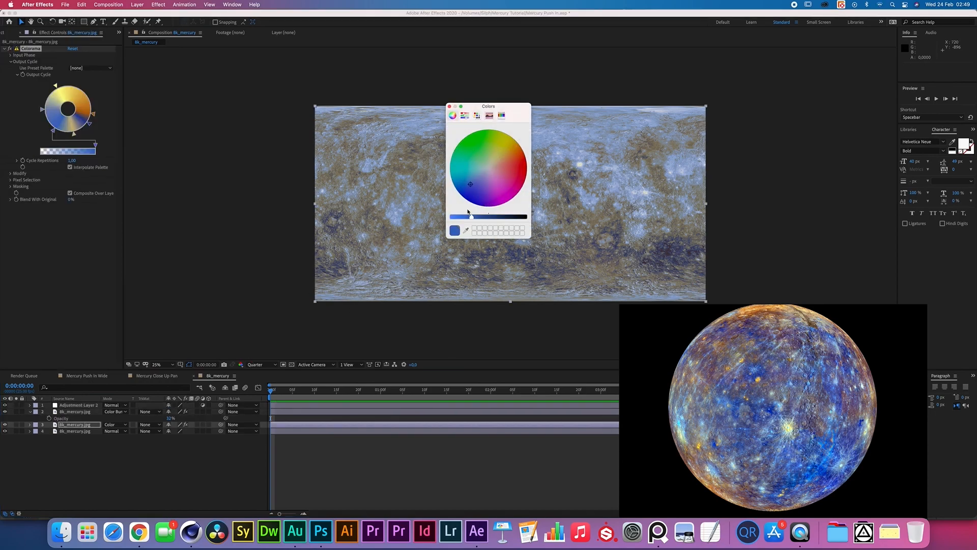
- Brighten the lower blue Colorama Output Cycle handle and make the pale blue handle beside it a more saturated blue
left_click_drag(468, 211, 448, 217)
left_click(450, 108)
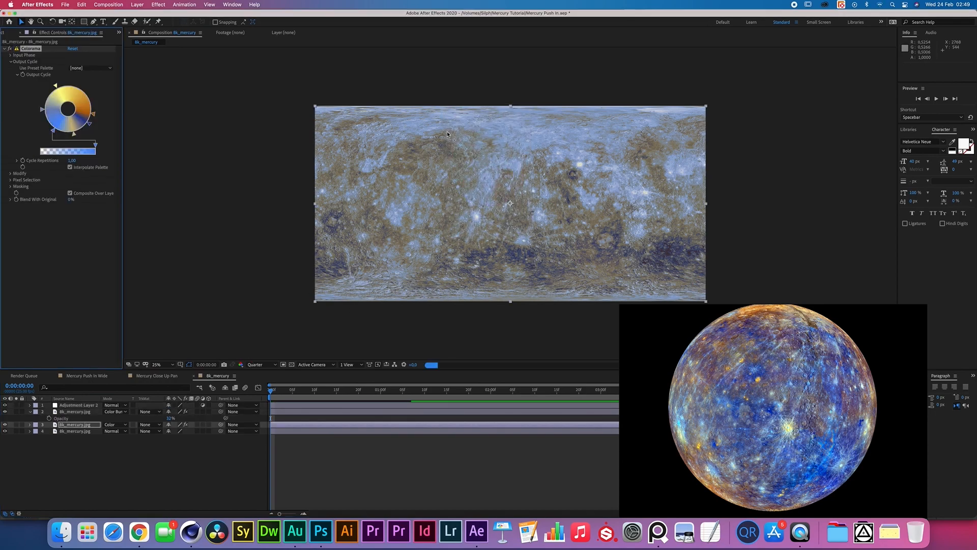
double_click(42, 110)
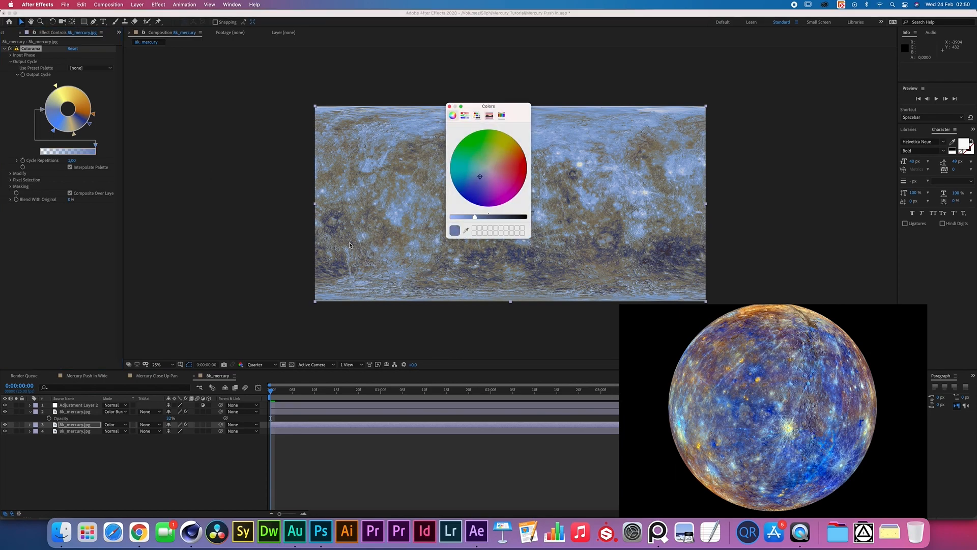
left_click(468, 186)
left_click(450, 108)
- Recolour the tan handle at the bottom of the Output Cycle wheel with a more saturated orange
double_click(74, 134)
left_click(506, 160)
left_click(449, 108)
double_click(74, 134)
left_click(507, 153)
left_click(450, 107)
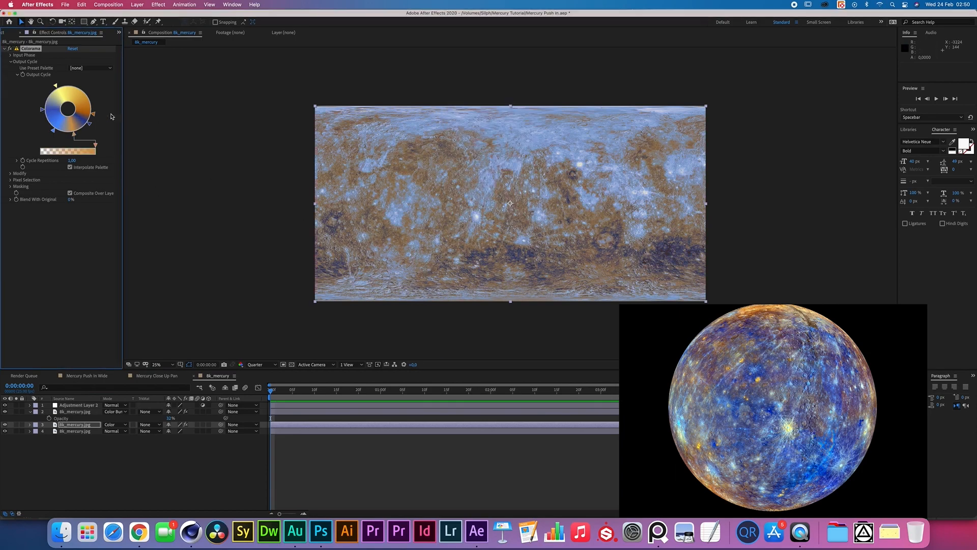
- Reposition the lower Output Cycle handles around the wheel and give the lower-right handle a deep blue
left_click_drag(89, 124, 110, 105)
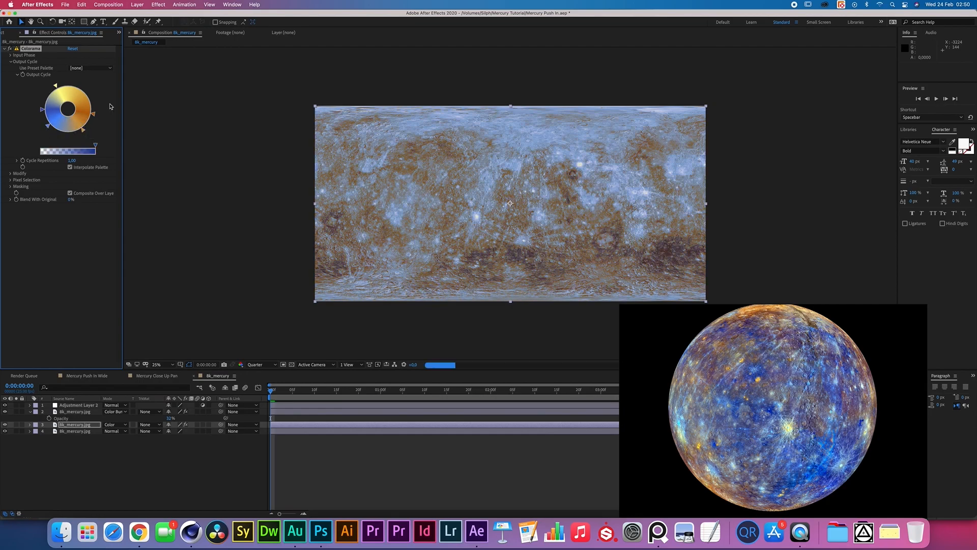
left_click_drag(72, 134, 60, 133)
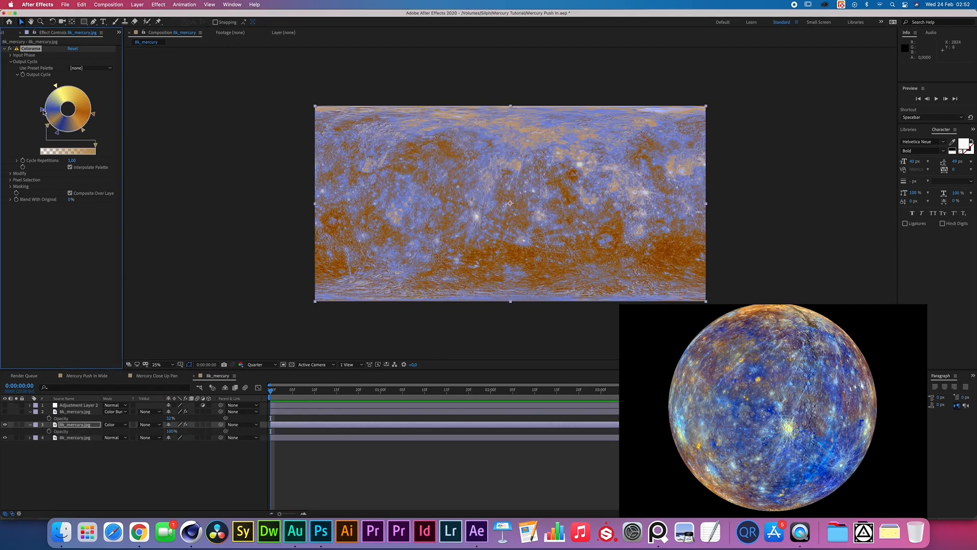
double_click(89, 123)
left_click(449, 108)
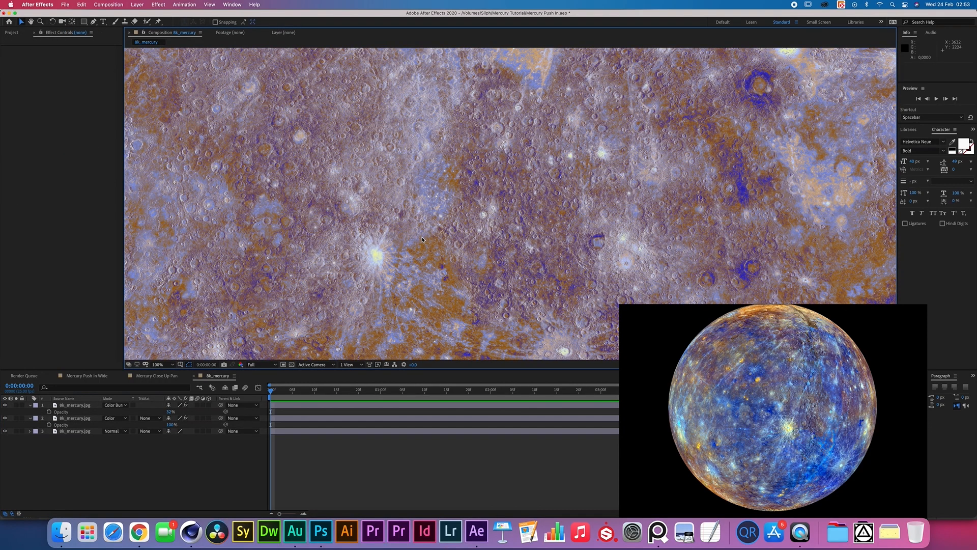
- Shift the deep violet-blue Output Cycle handle of the Color layer to a less violet, more cyan-leaning blue
key("comma")
key("comma")
key("comma")
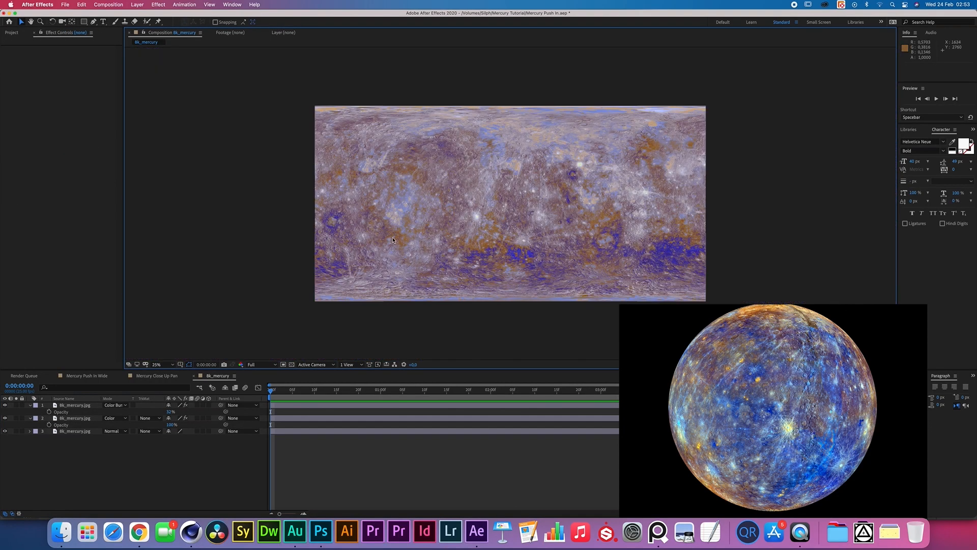
key("period")
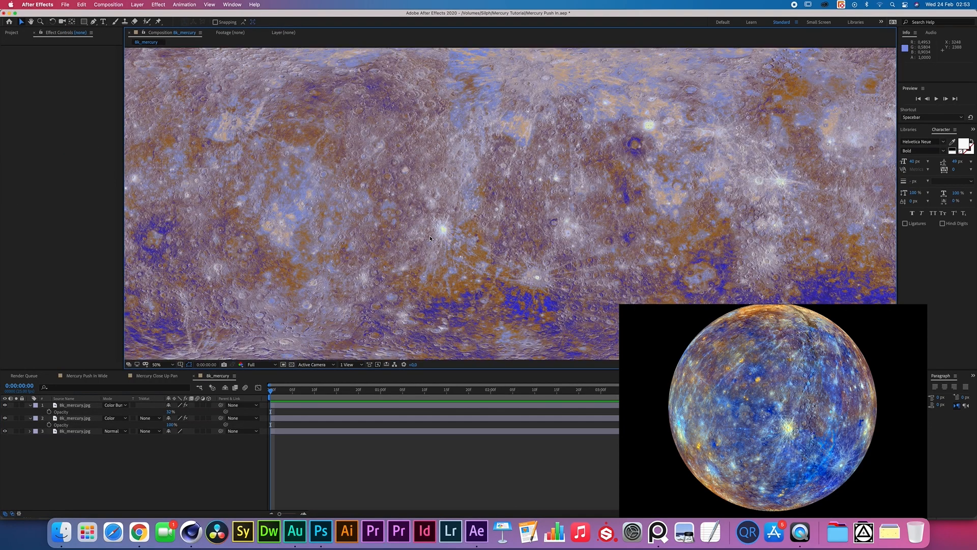
left_click(97, 418)
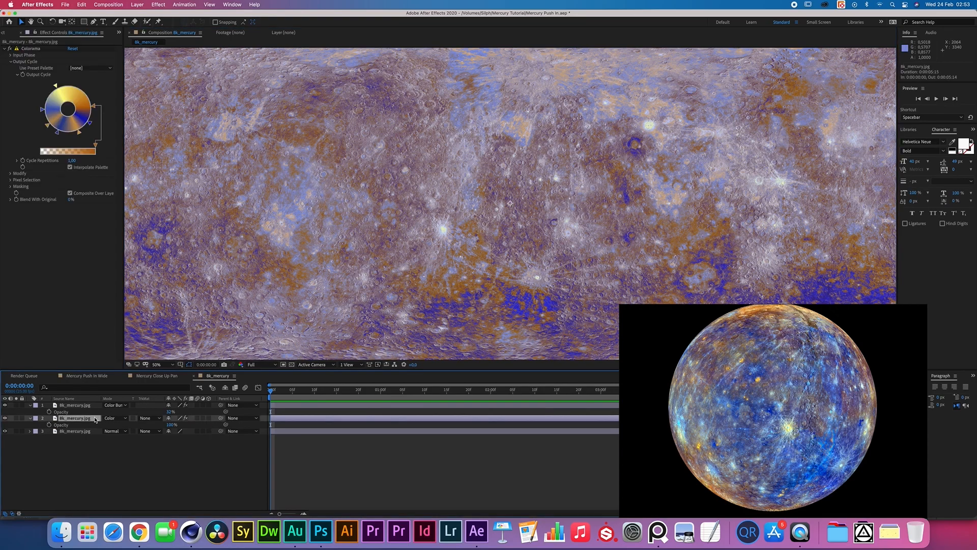
left_click(90, 125)
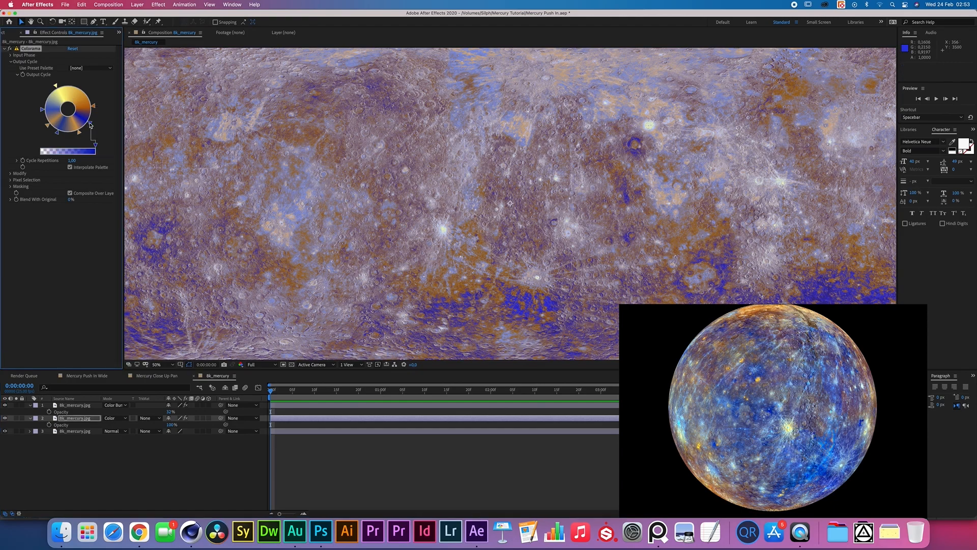
double_click(90, 125)
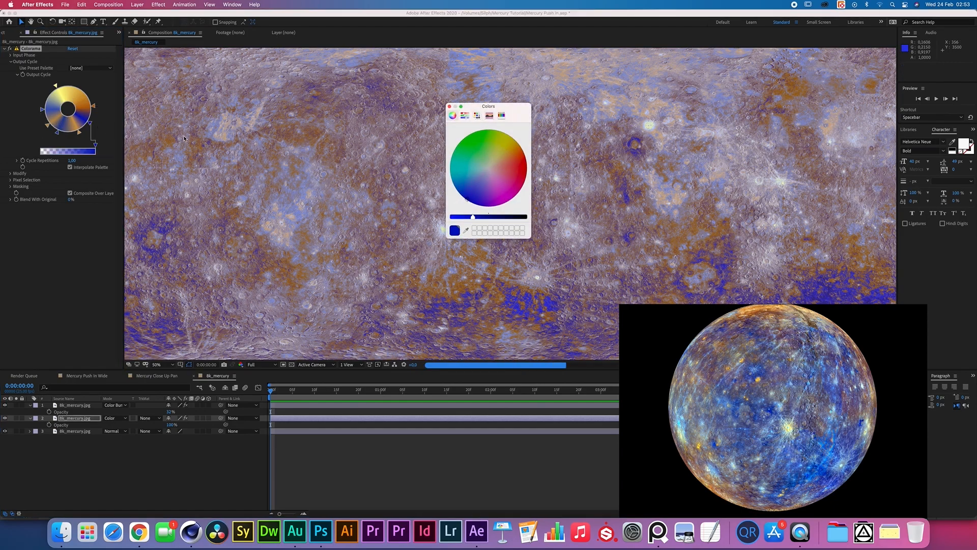
left_click_drag(490, 110, 277, 143)
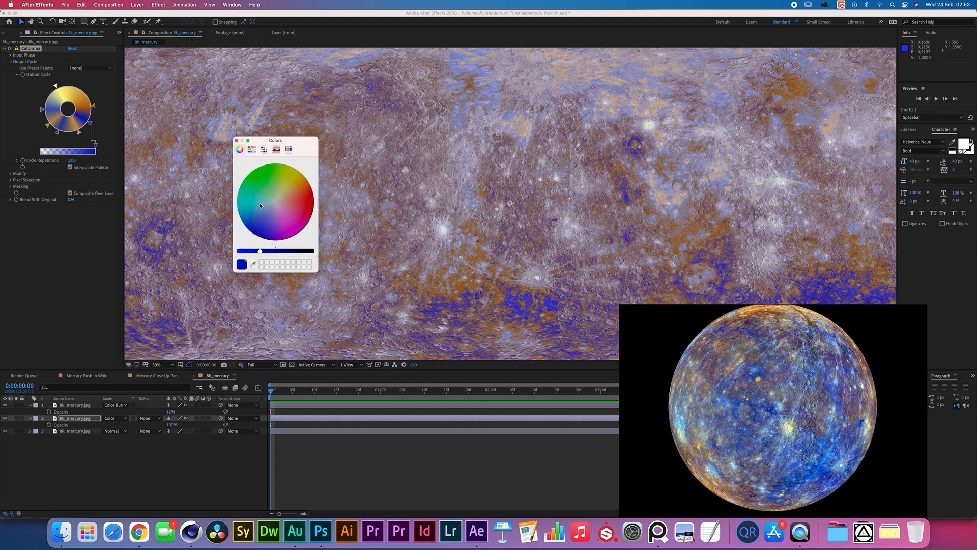
left_click(246, 228)
left_click_drag(248, 229, 243, 225)
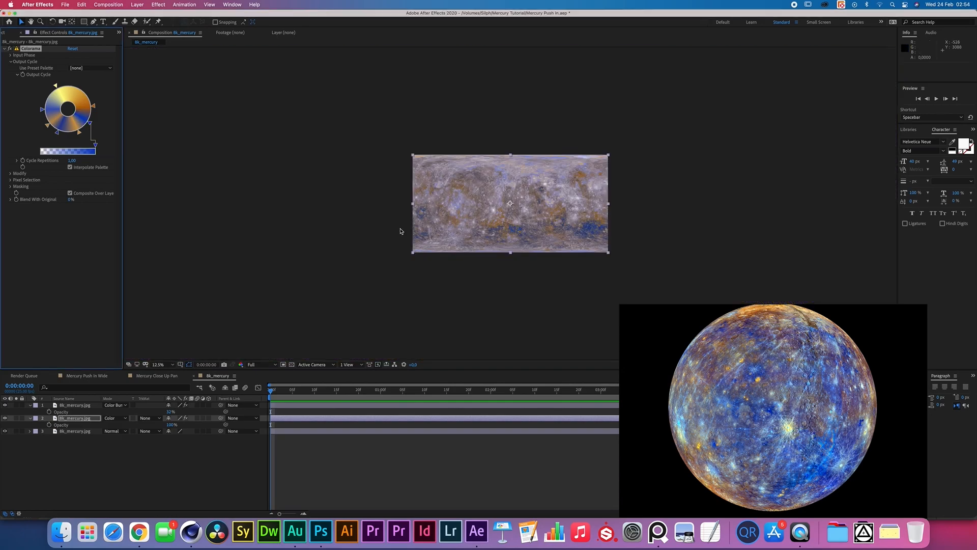
scroll(400, 231, "up", 1)
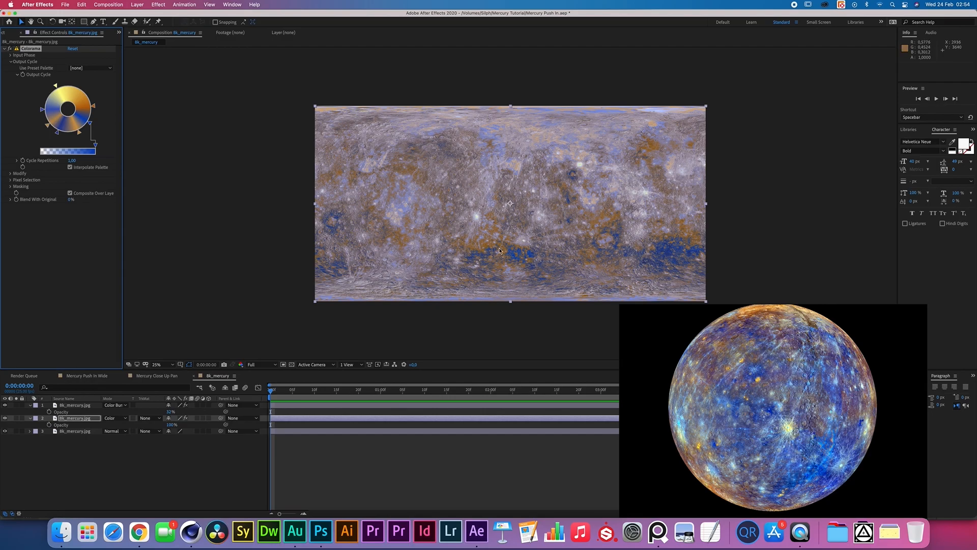
scroll(514, 227, "up", 1)
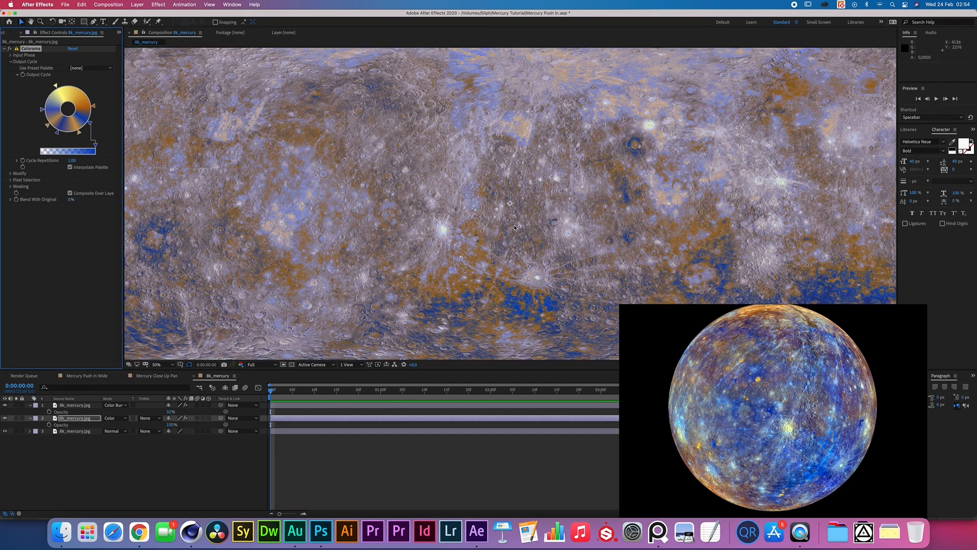
scroll(515, 227, "down", 1)
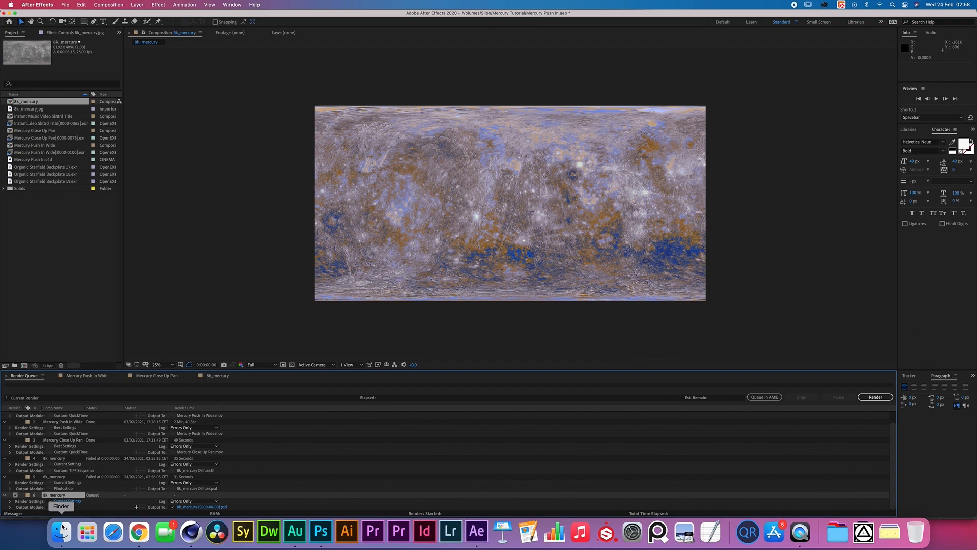
- Configure the queued 8k_mercury frame's output module as a TIFF Sequence with RGB channels
left_click(63, 507)
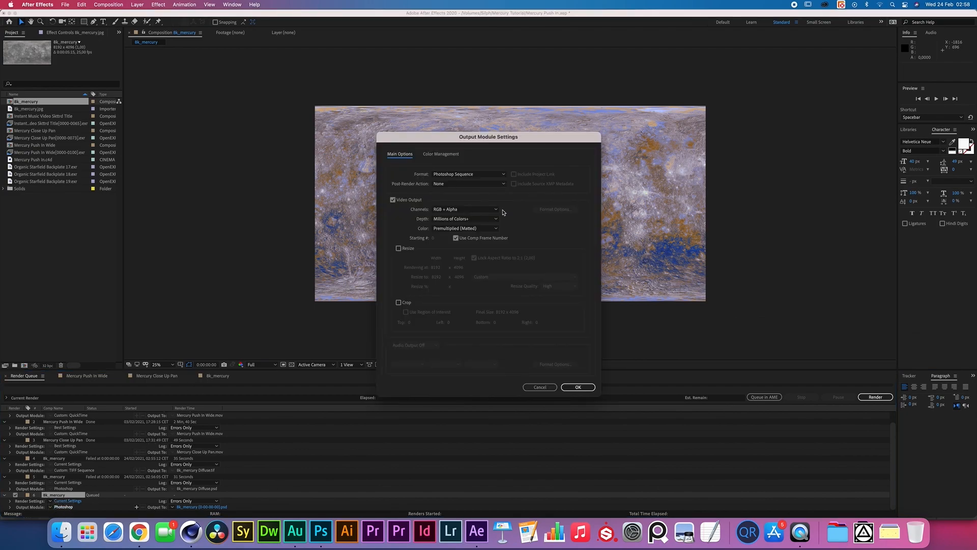
left_click(465, 174)
left_click(468, 278)
left_click(453, 212)
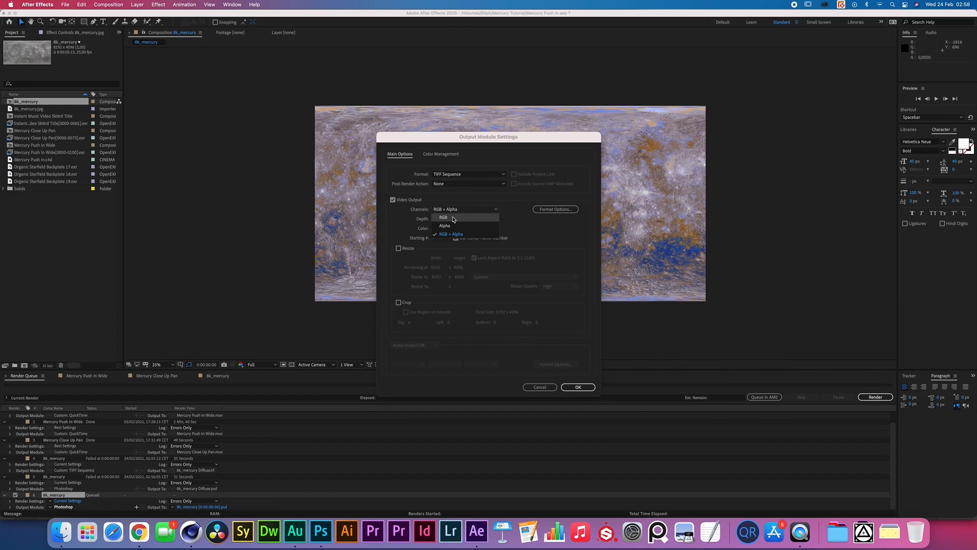
left_click(455, 219)
left_click(578, 387)
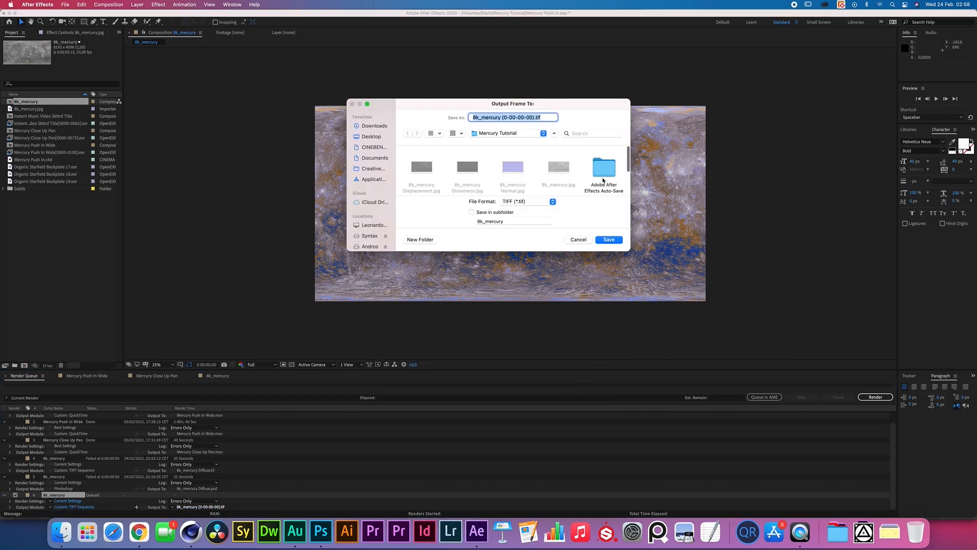
- Name the output file 8k_mercury Diffuse.tif in the Mercury Tutorial folder and start the render
left_click_drag(534, 117, 501, 118)
key("BackSpace")
type("Diff")
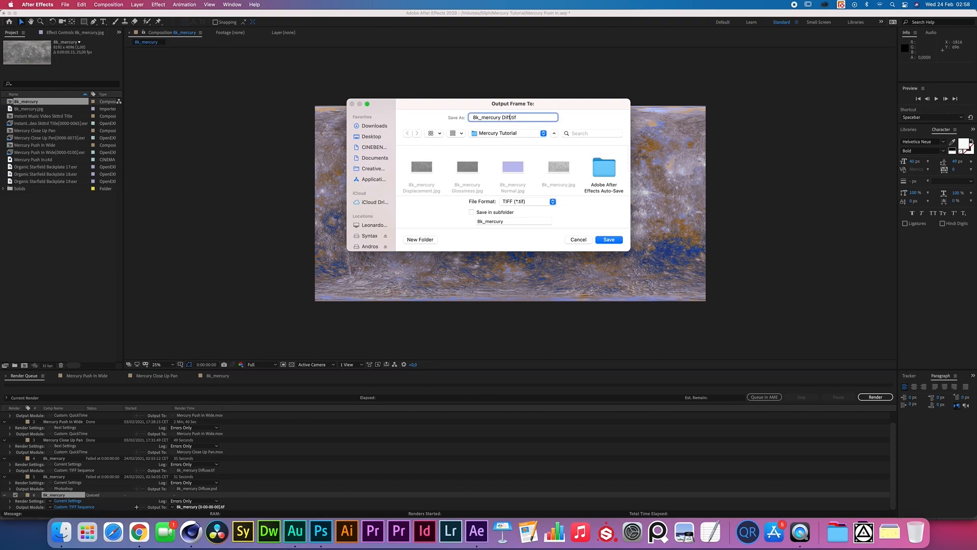
type("use")
key("Return")
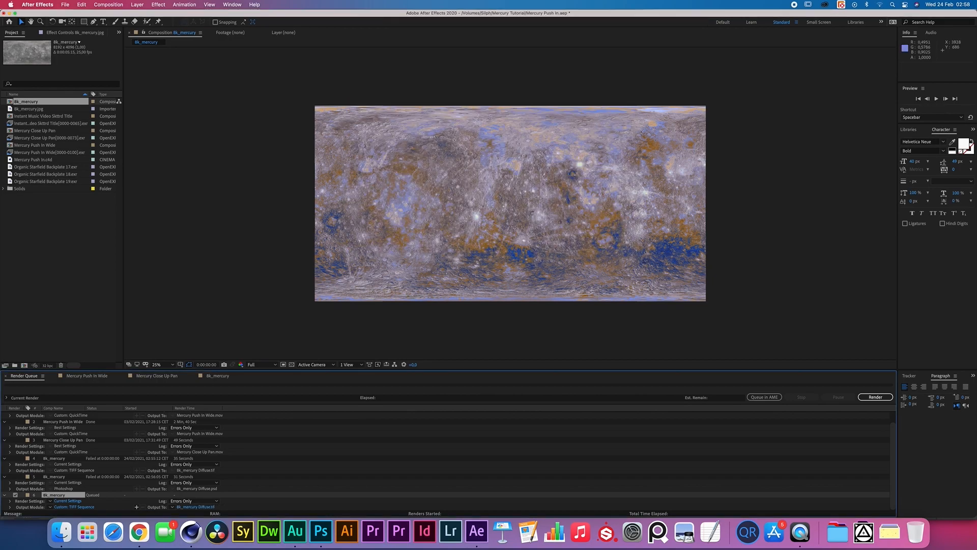
left_click(882, 400)
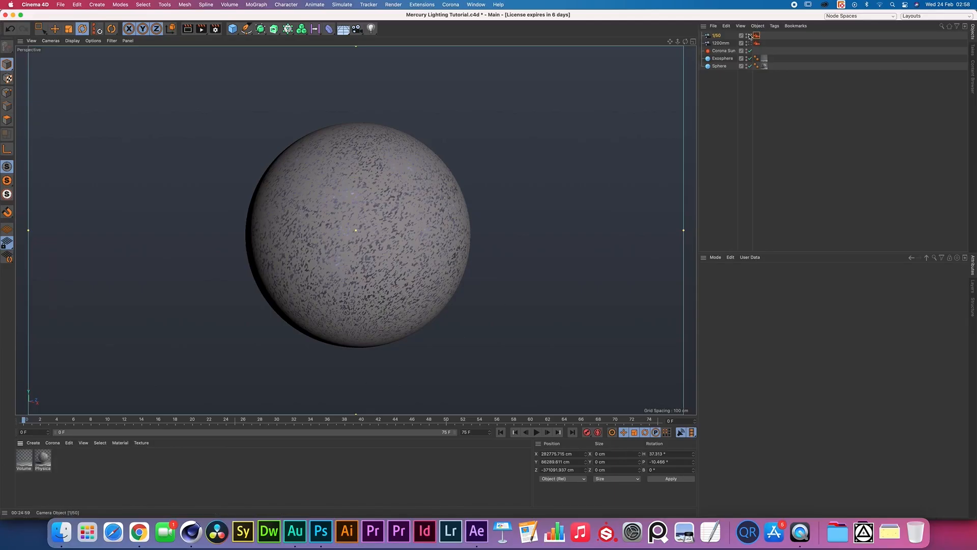
- Rename the Sphere object as Mercury
left_click(719, 65)
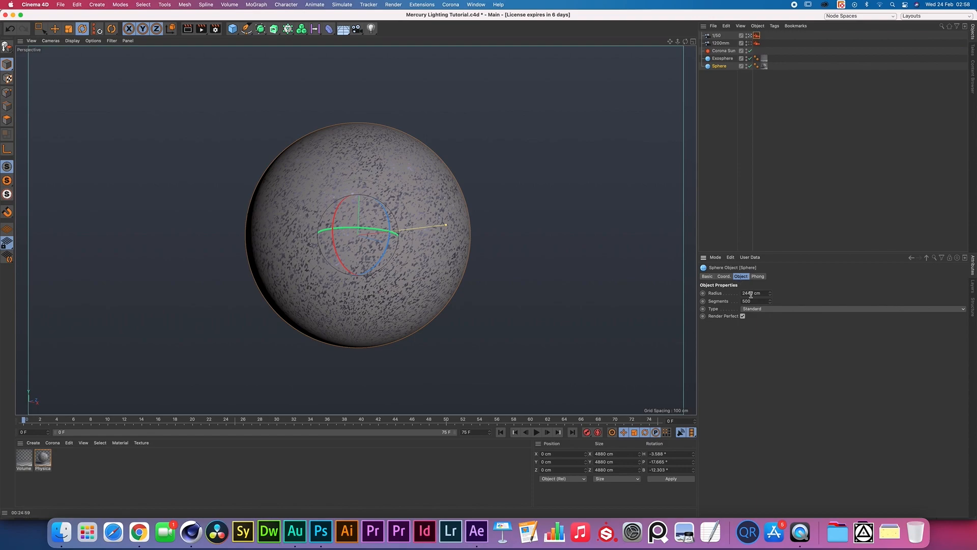
double_click(719, 66)
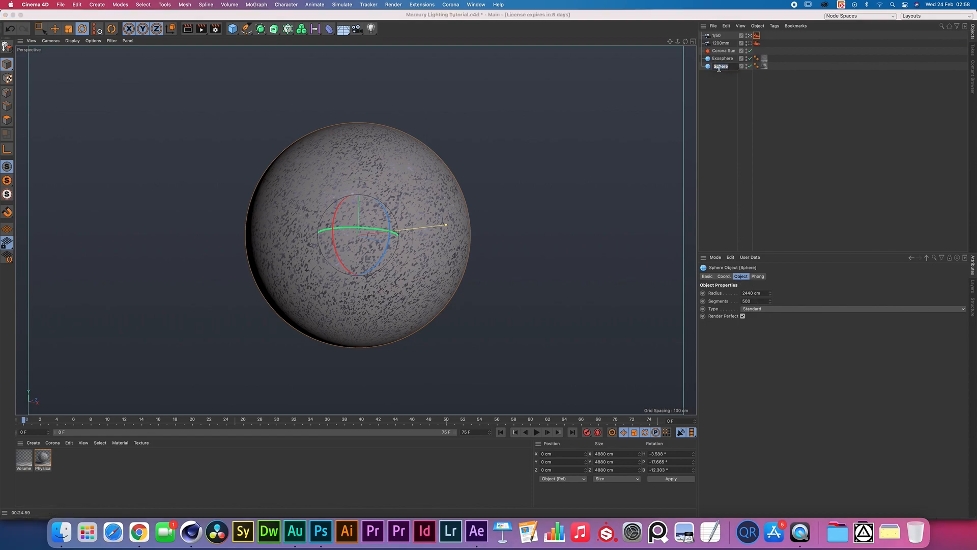
type("Mercury")
key("Return")
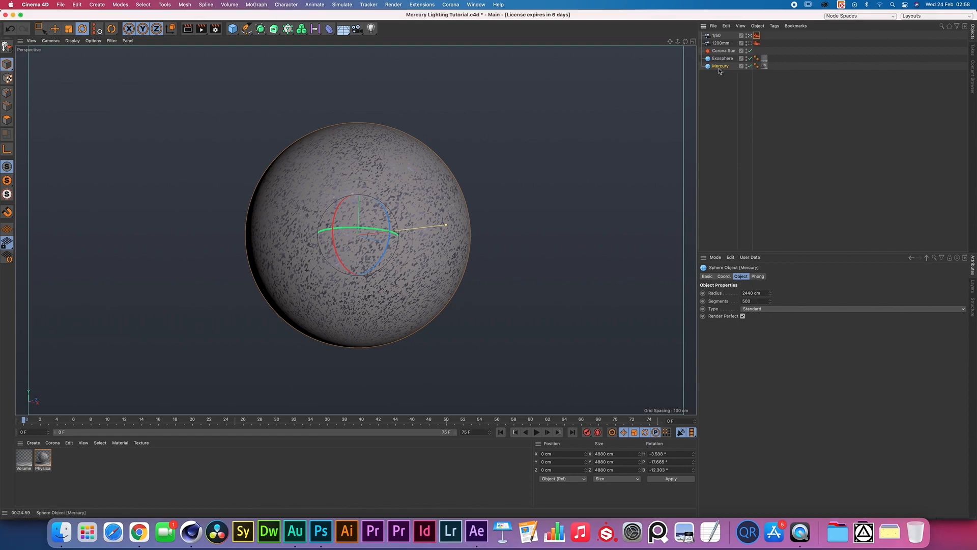
- Switch to Chrome, close the true color image results and look up the planet's radius in the mercury size search
double_click(748, 293)
left_click(138, 532)
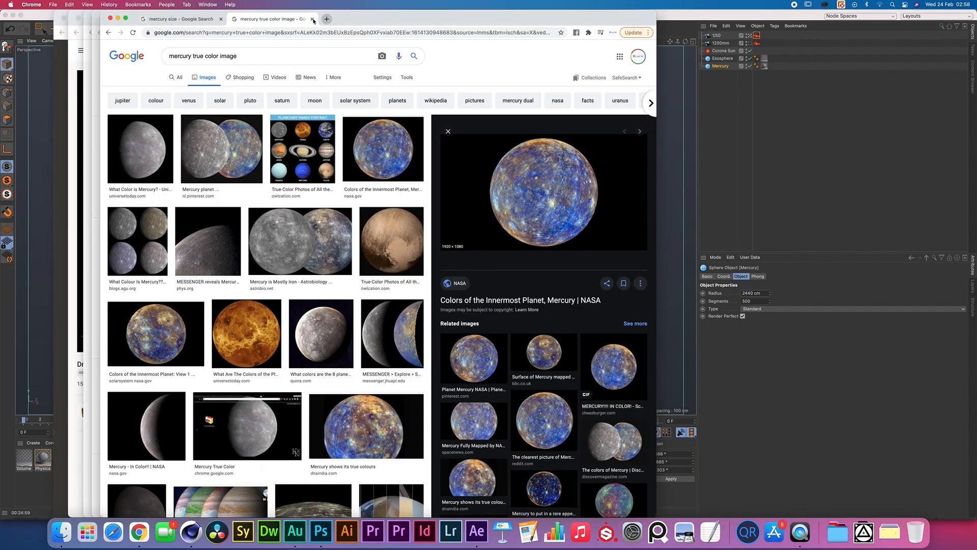
key("super+w")
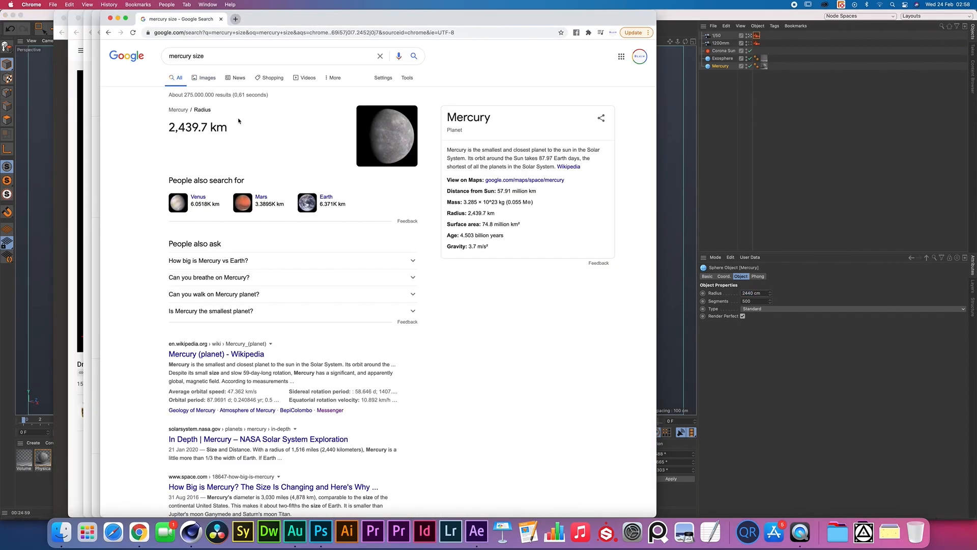
left_click(187, 56)
left_click(120, 150)
left_click_drag(208, 125, 171, 127)
left_click(359, 161)
left_click(712, 185)
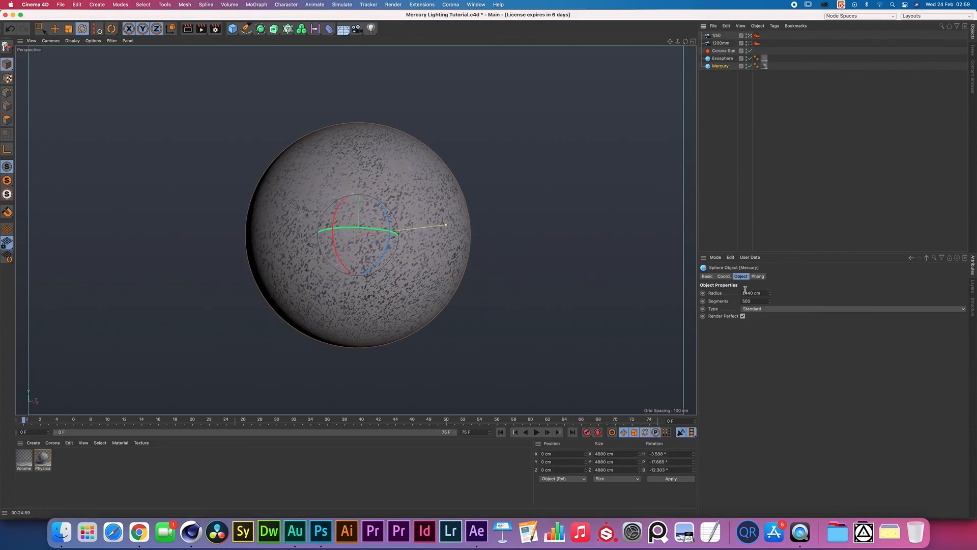
- Inspect the Mercury sphere's radius in its object properties and deselect the sphere
left_click_drag(756, 294, 744, 294)
left_click(749, 293)
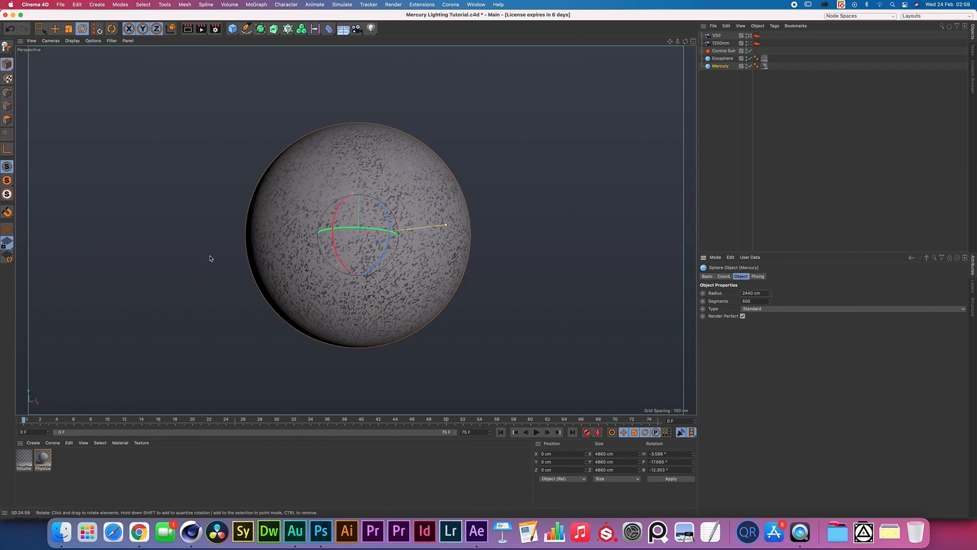
double_click(757, 293)
left_click(828, 282)
left_click(473, 203)
left_click(723, 87)
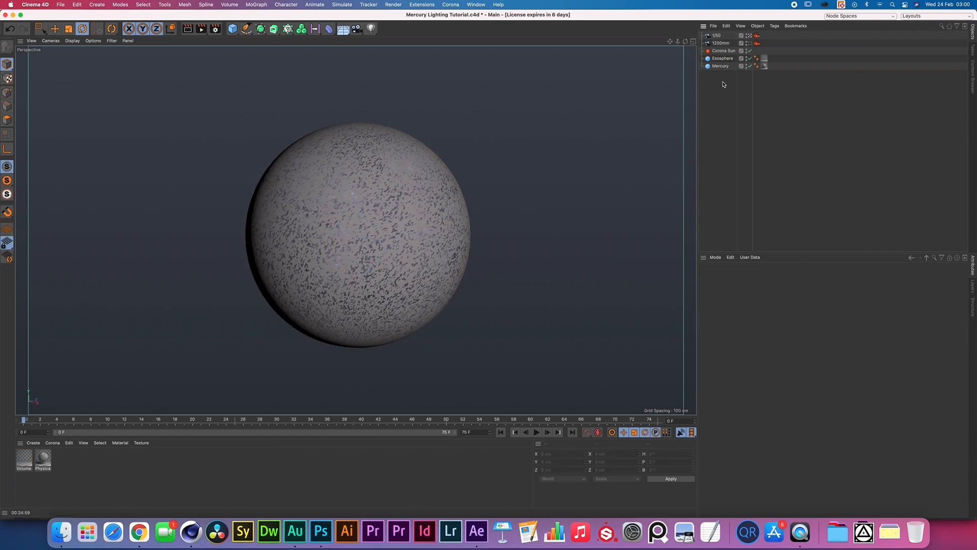
- Load 8k_mercury Diffuse.tif as the base layer color texture of the Physical material
double_click(42, 458)
left_click_drag(257, 53, 428, 49)
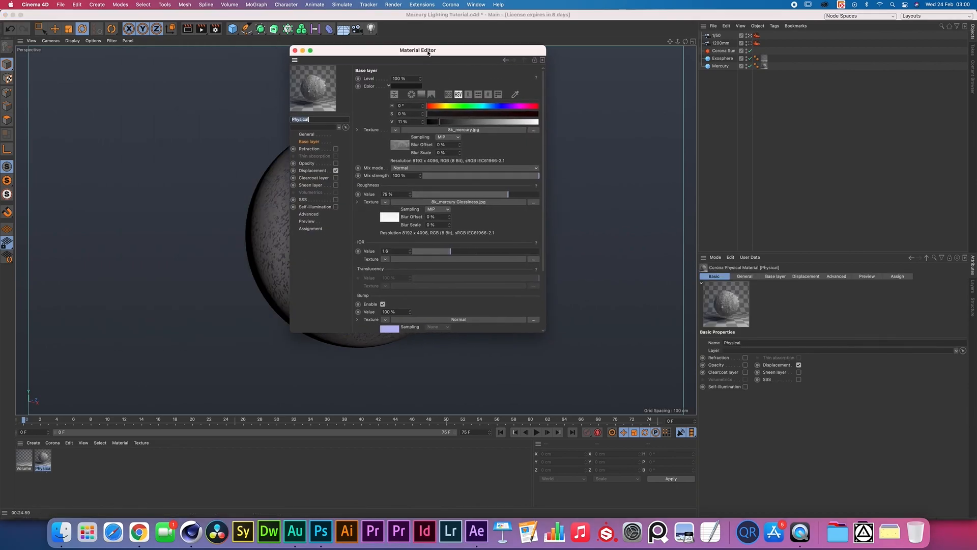
left_click_drag(541, 331, 550, 355)
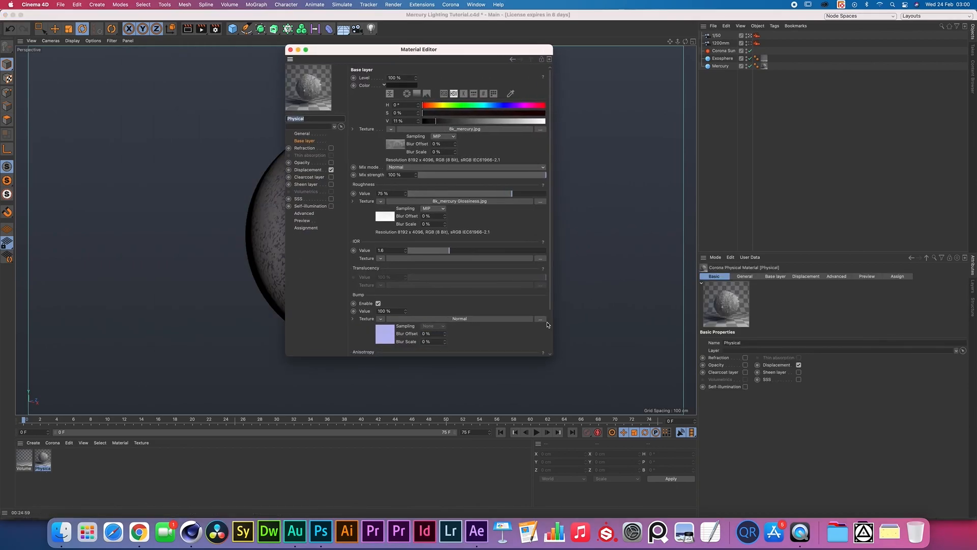
scroll(355, 211, "down", 3)
scroll(355, 210, "up", 3)
left_click(391, 129)
left_click(399, 145)
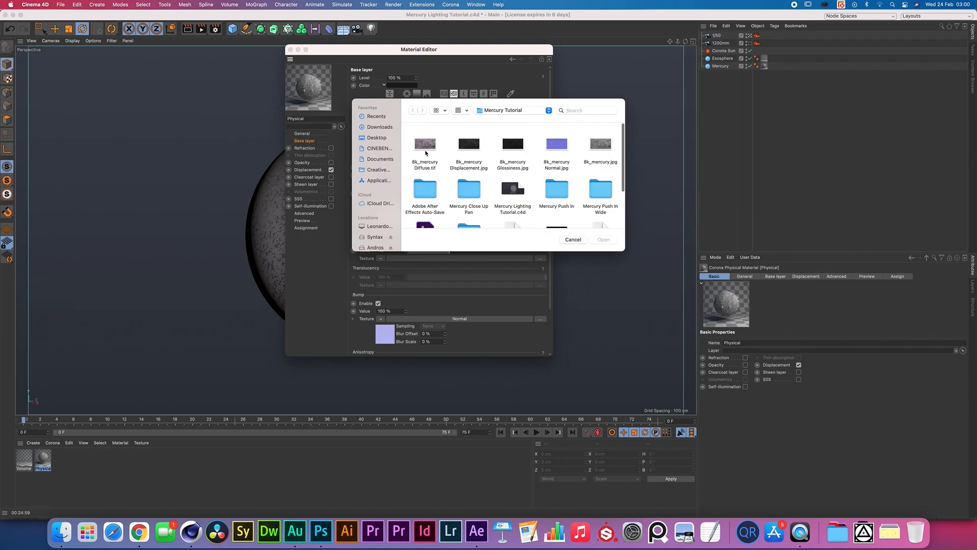
left_click(425, 147)
left_click(603, 240)
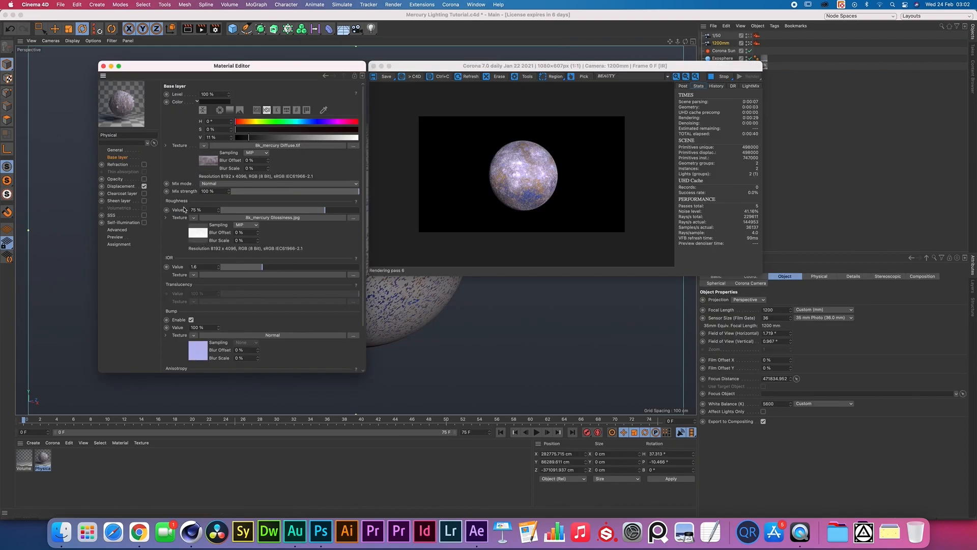
- Switch to Photoshop and generate a bump map from the Background layer of 8k_mercury.jpg
left_click(320, 531)
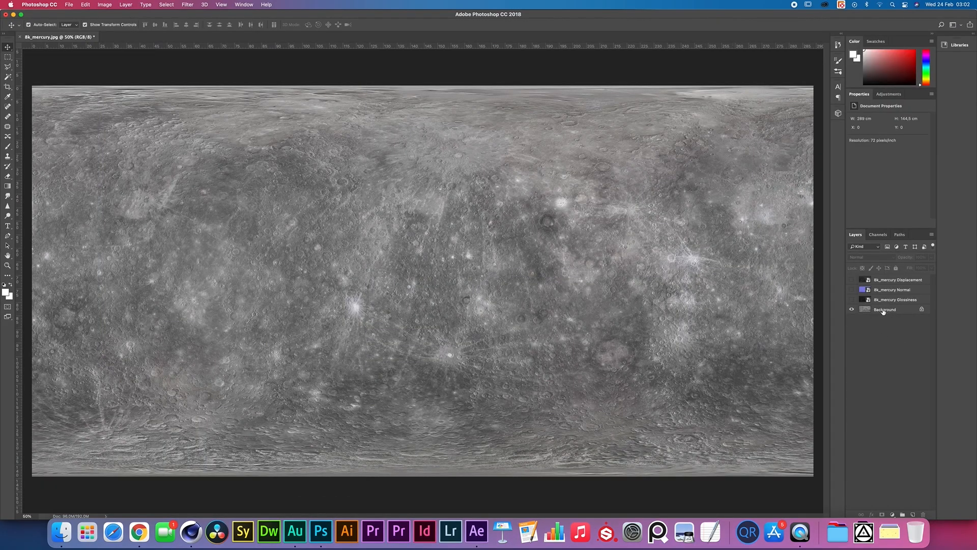
left_click(187, 4)
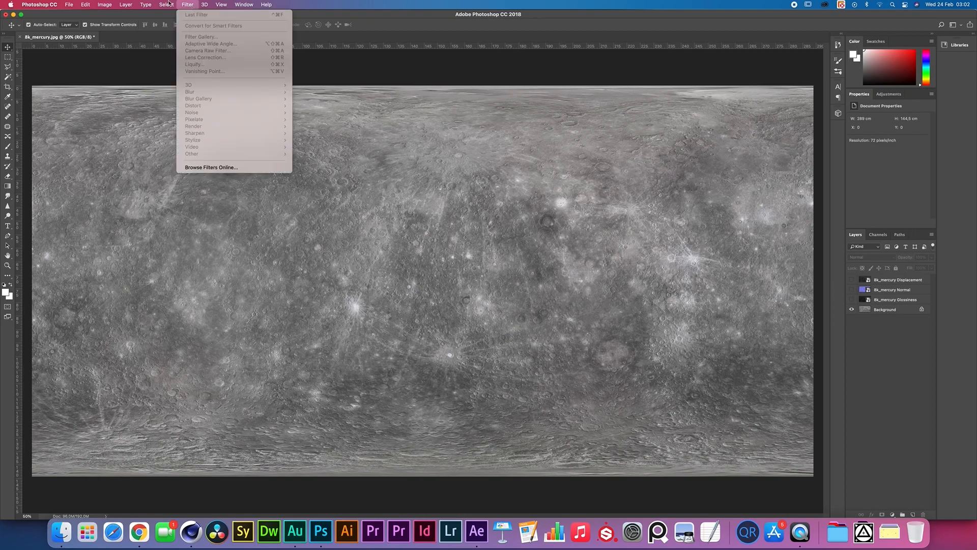
left_click(885, 309)
left_click(186, 4)
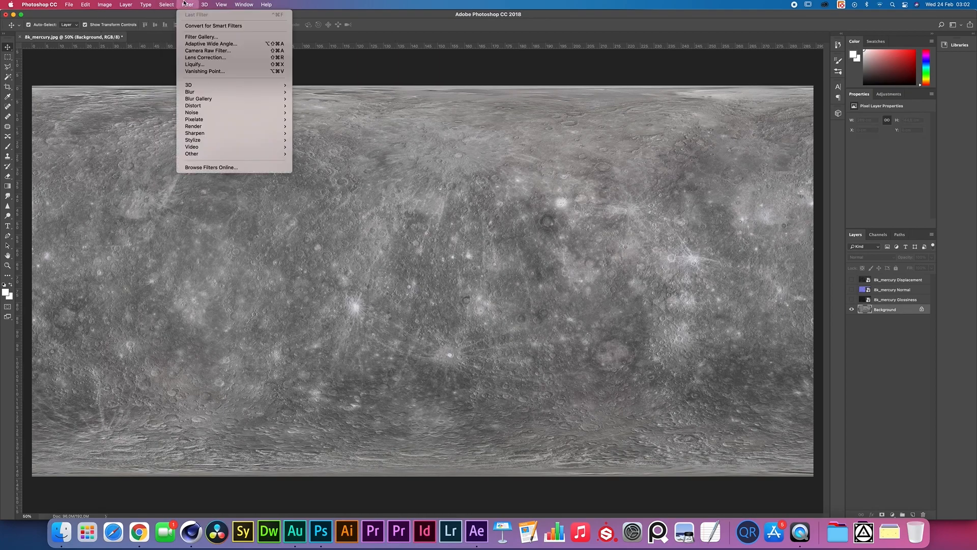
mouse_move(265, 85)
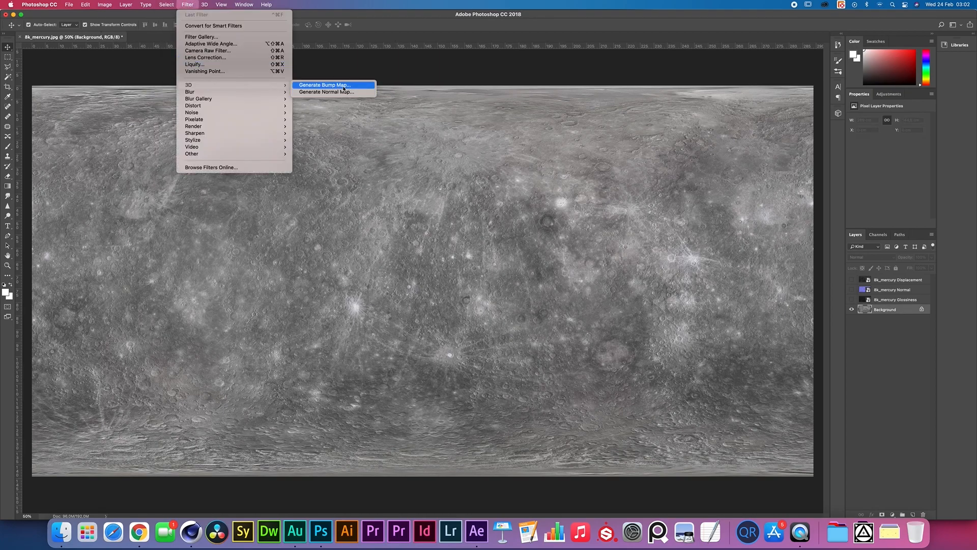
left_click(344, 85)
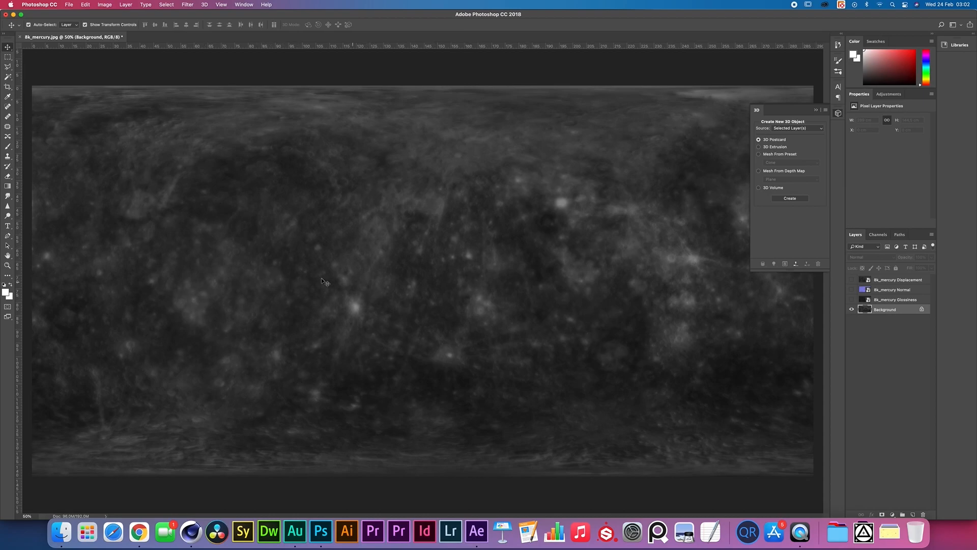
- Add a new layer above the Background and fill it with the grey 5b5b5b
left_click(912, 514)
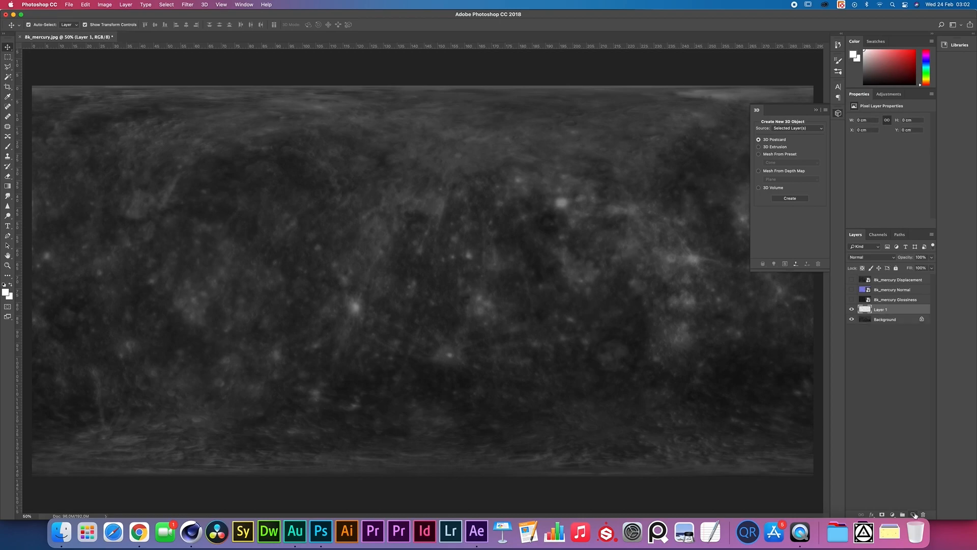
left_click(6, 292)
left_click_drag(539, 238, 534, 232)
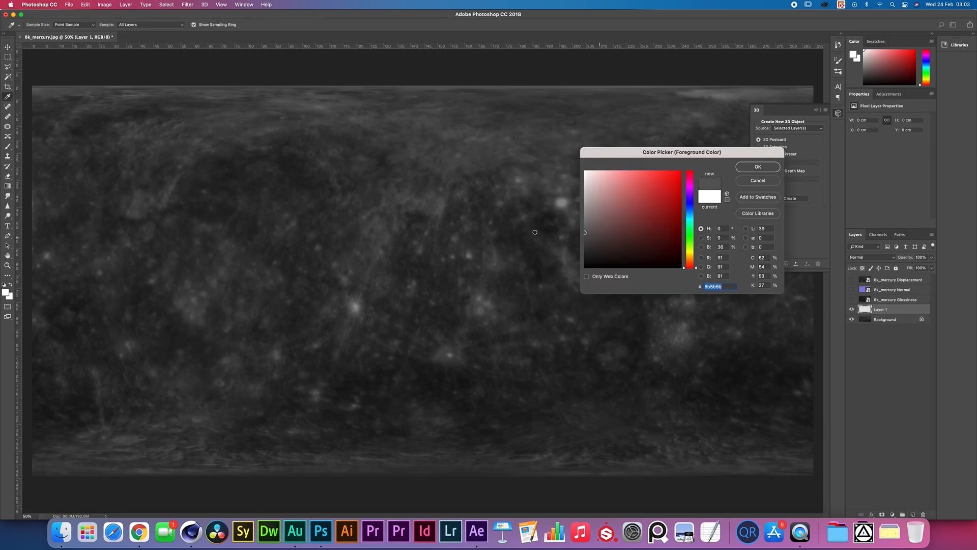
left_click(753, 167)
key("g")
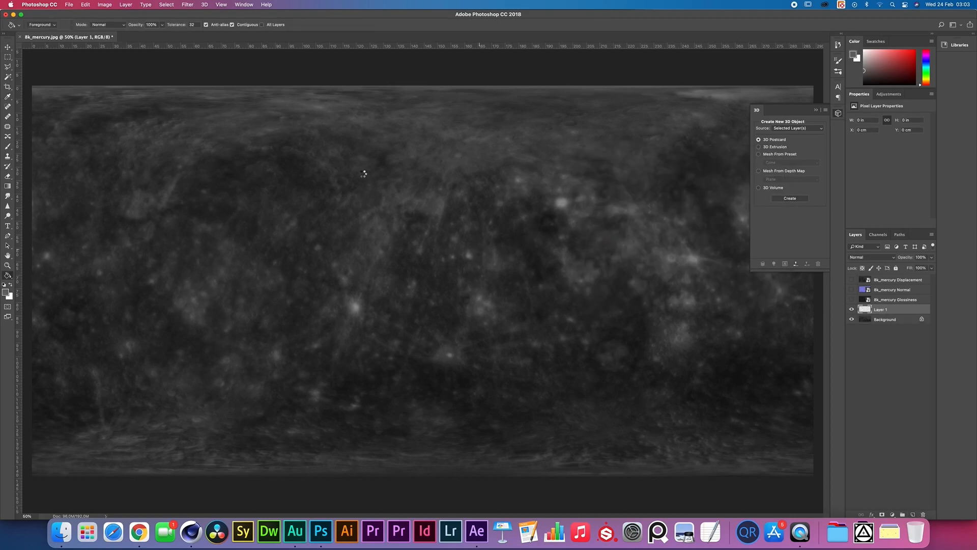
left_click(350, 118)
- Lower the grey fill layer's opacity to 34% and toggle its visibility
left_click(932, 268)
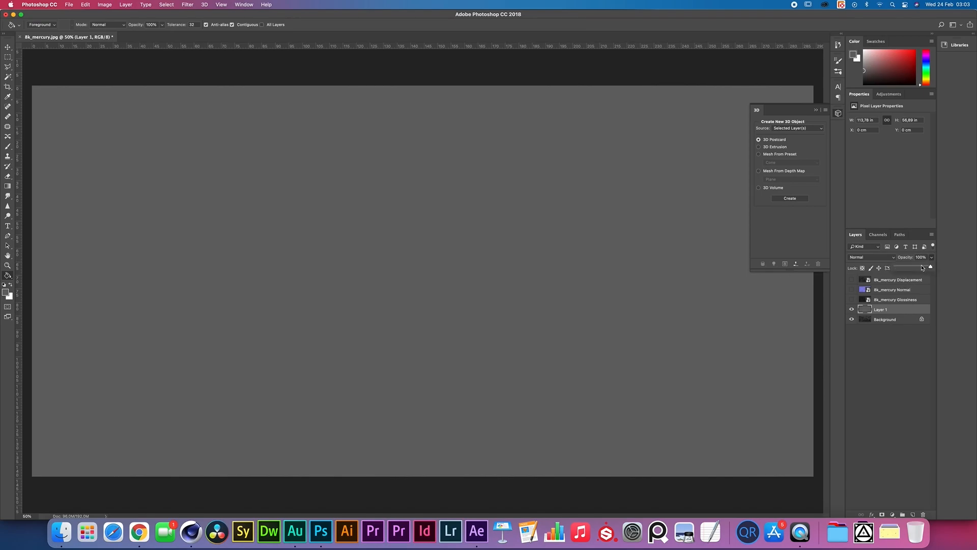
left_click_drag(920, 269, 909, 268)
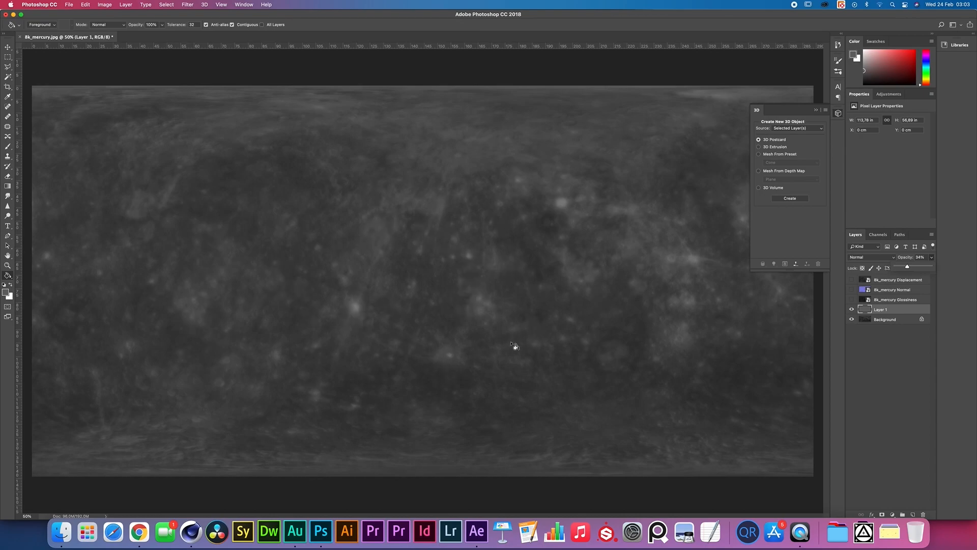
left_click(853, 310)
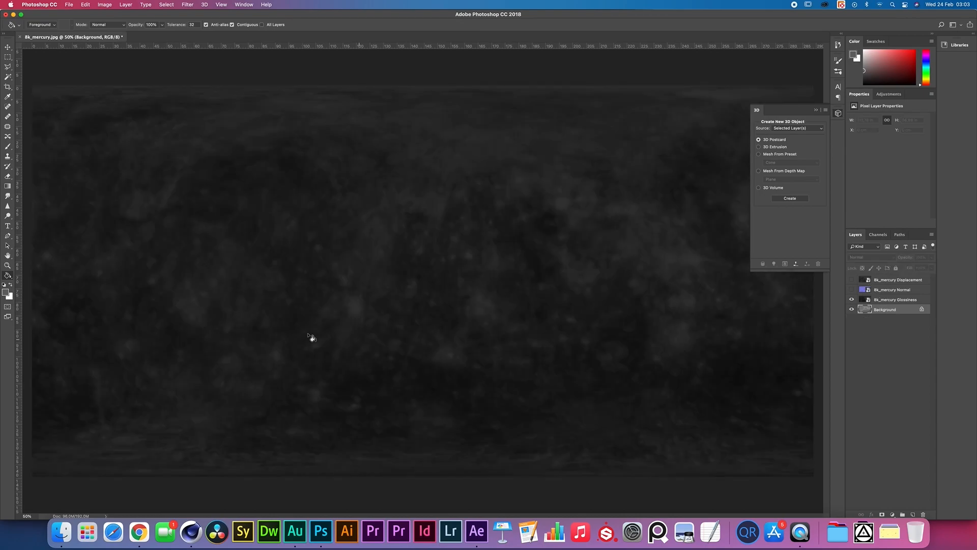
- Switch to Cinema 4D and examine the shader settings of the 8k_mercury Glossiness.jpg roughness texture
left_click(198, 529)
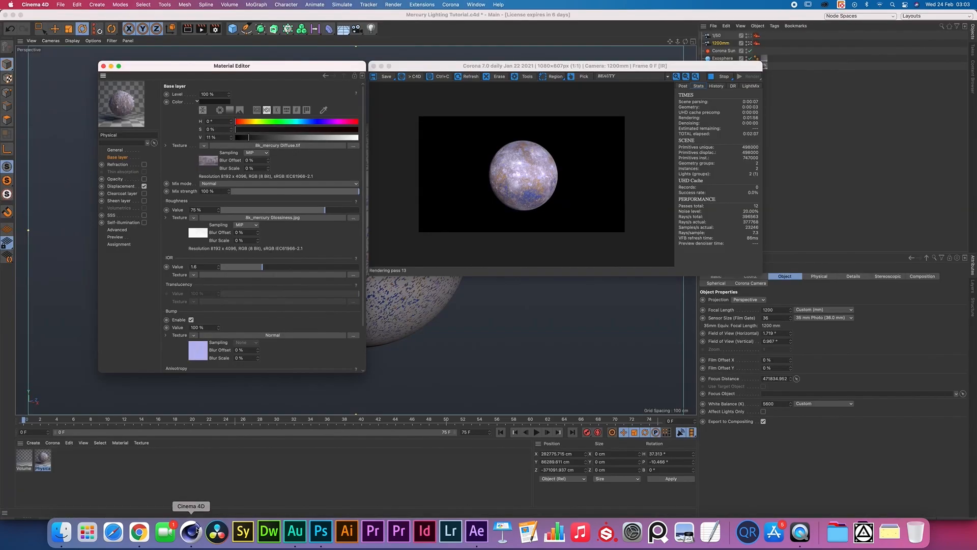
left_click(213, 231)
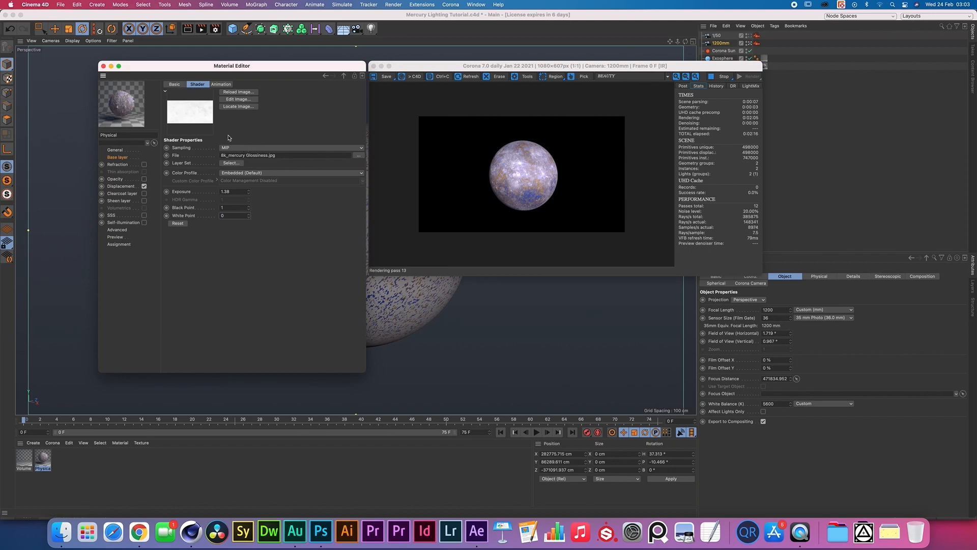
left_click(344, 76)
scroll(188, 345, "down", 2)
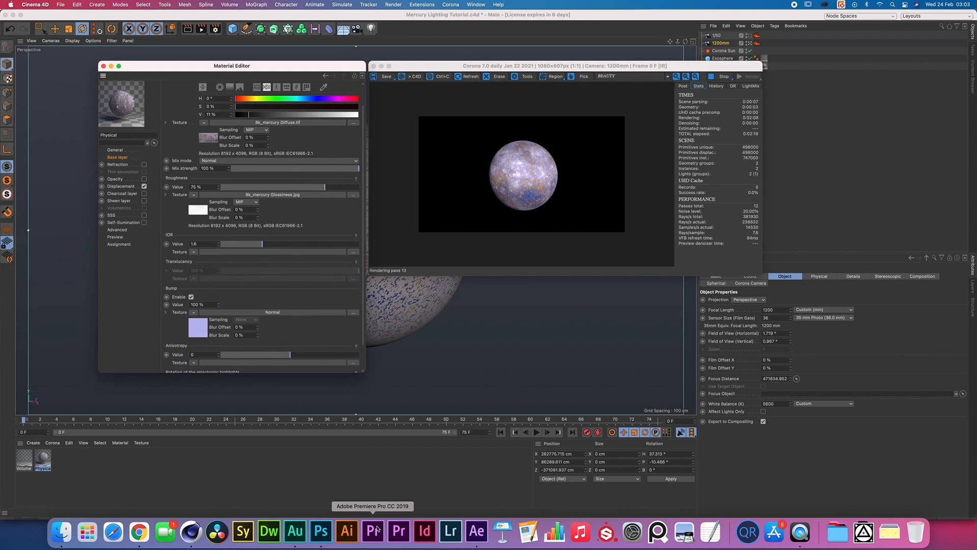
- Switch to Photoshop and examine the 8k_mercury Normal and 8k_mercury Displacement layers one after the other in place of the Glossiness layer
left_click(321, 531)
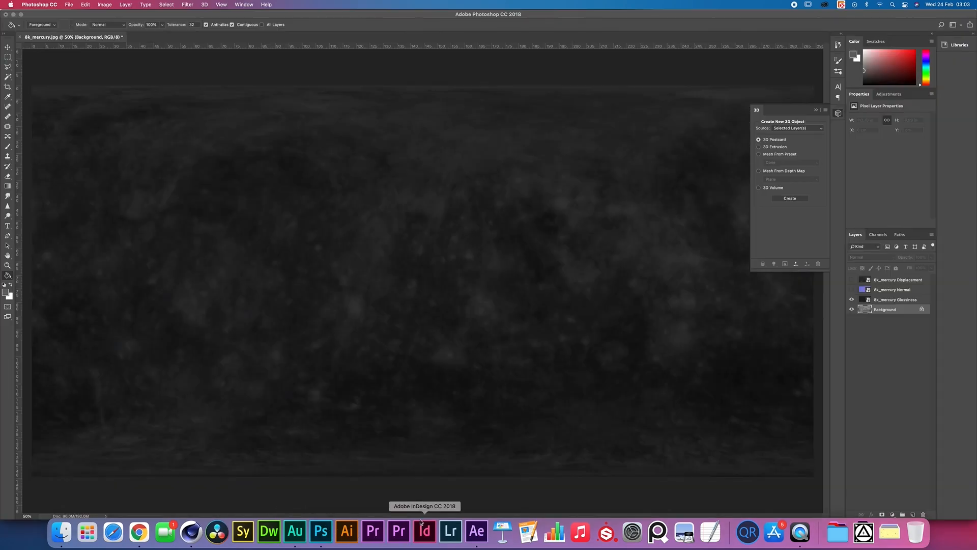
left_click(851, 299)
left_click(852, 289)
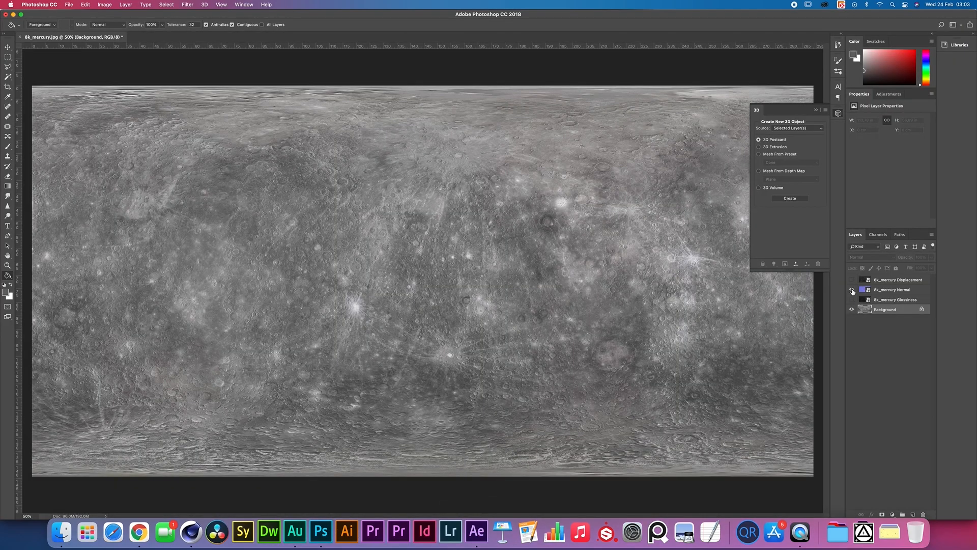
left_click(188, 5)
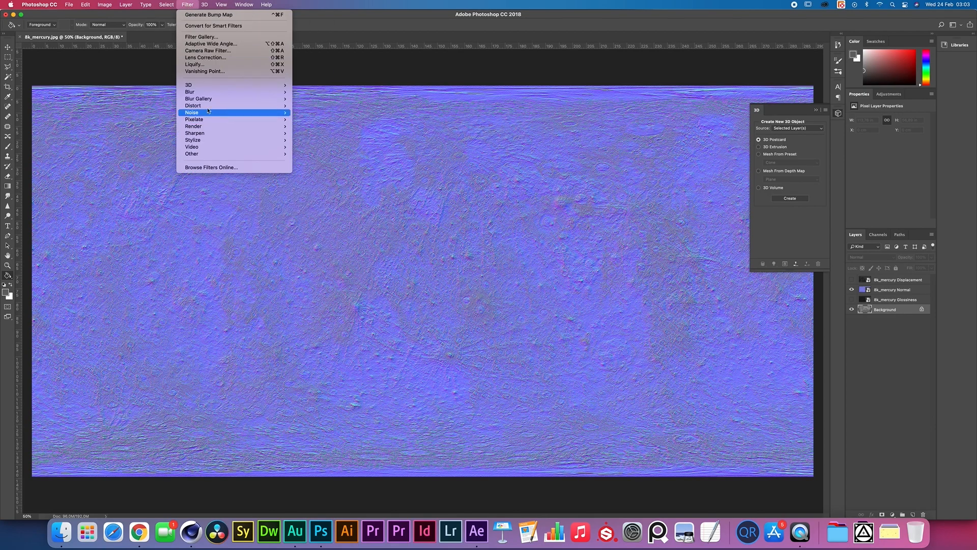
mouse_move(206, 85)
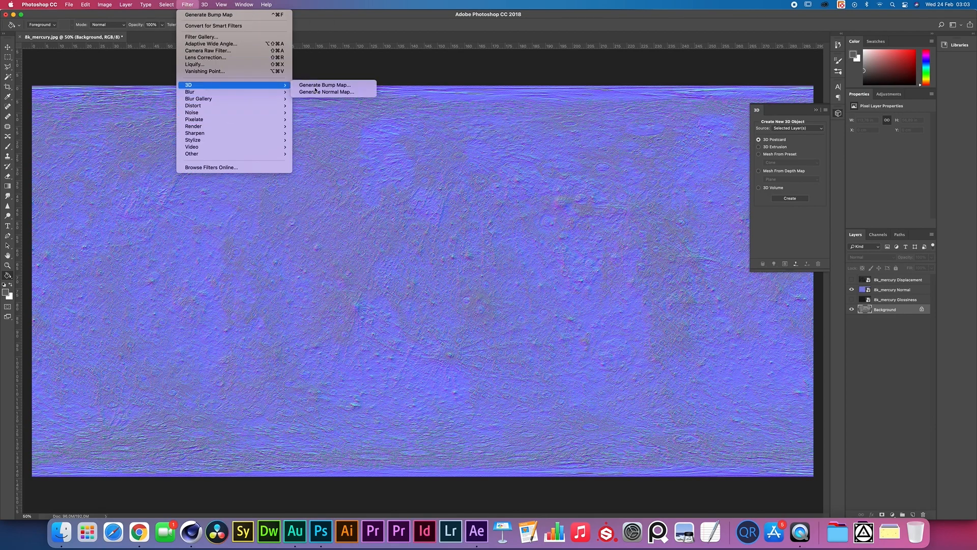
left_click(875, 333)
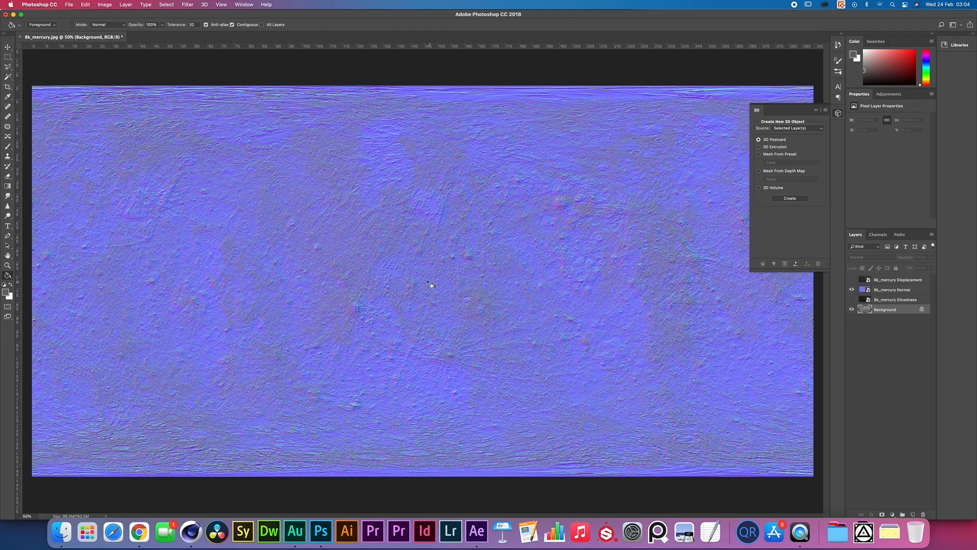
left_click(850, 290)
left_click(852, 280)
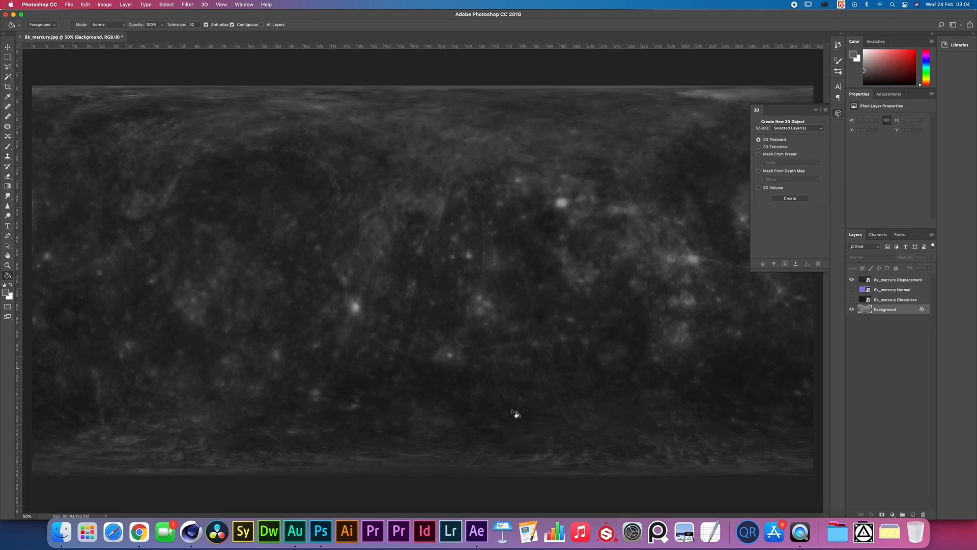
- Switch to Cinema 4D, examine the Physical material's displacement settings and reposition the Corona render window
left_click(194, 534)
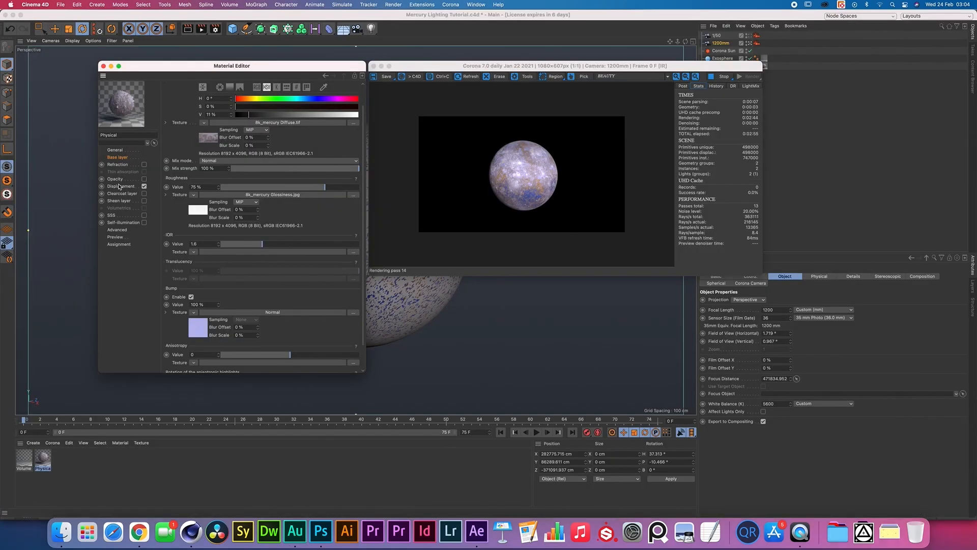
left_click(120, 186)
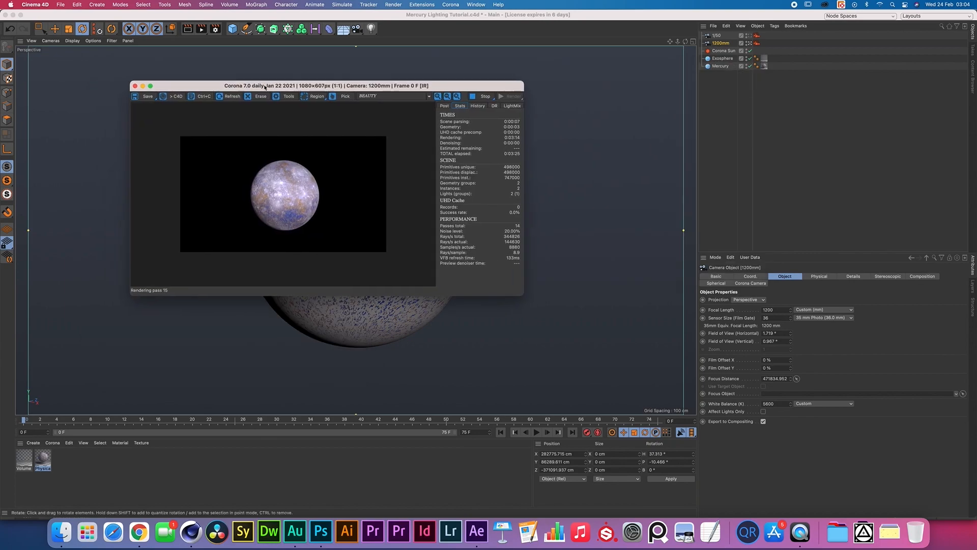
left_click_drag(267, 87, 306, 88)
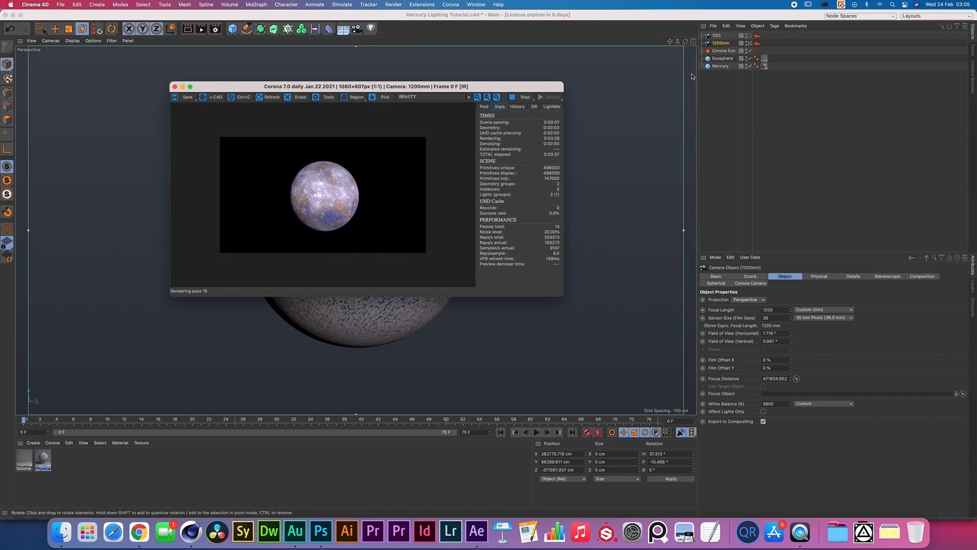
- Examine the 1200mm camera's focal length, white balance and compositing export settings
left_click(769, 309)
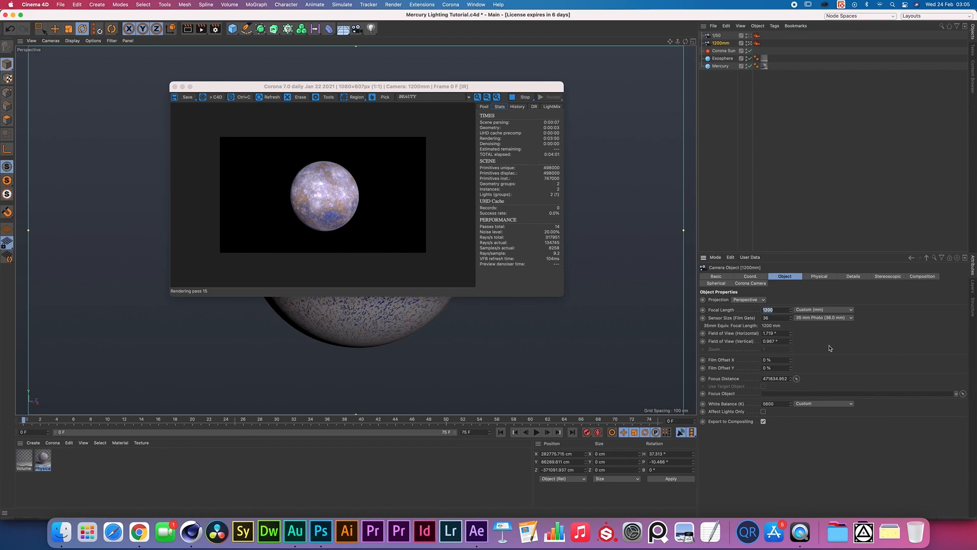
left_click(830, 348)
left_click_drag(780, 405, 753, 406)
left_click(820, 424)
left_click(757, 42)
left_click(731, 42)
left_click(775, 310)
left_click(746, 311)
- Examine the ISO and shutter speed in the 1200mm camera's Corona Camera tag
left_click(757, 42)
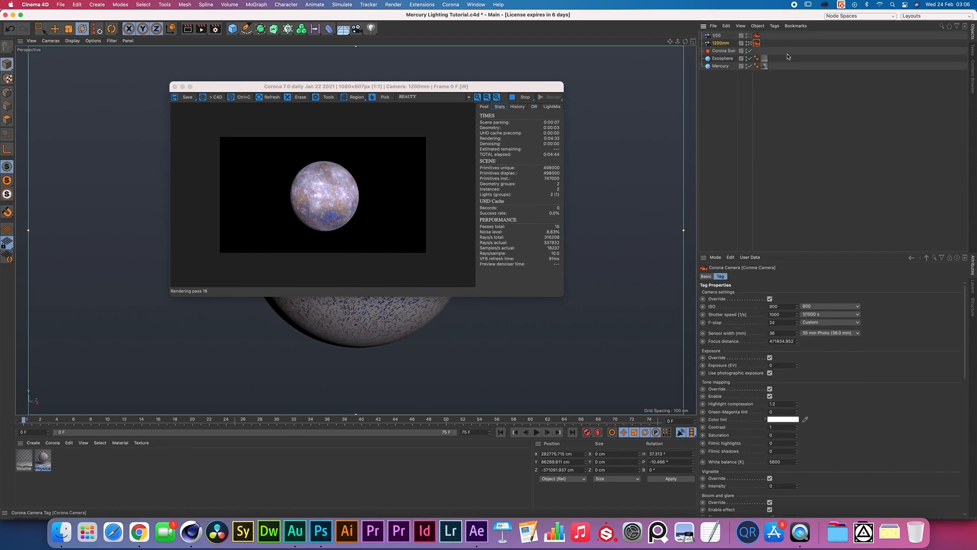
left_click_drag(965, 309, 966, 311)
left_click(790, 302)
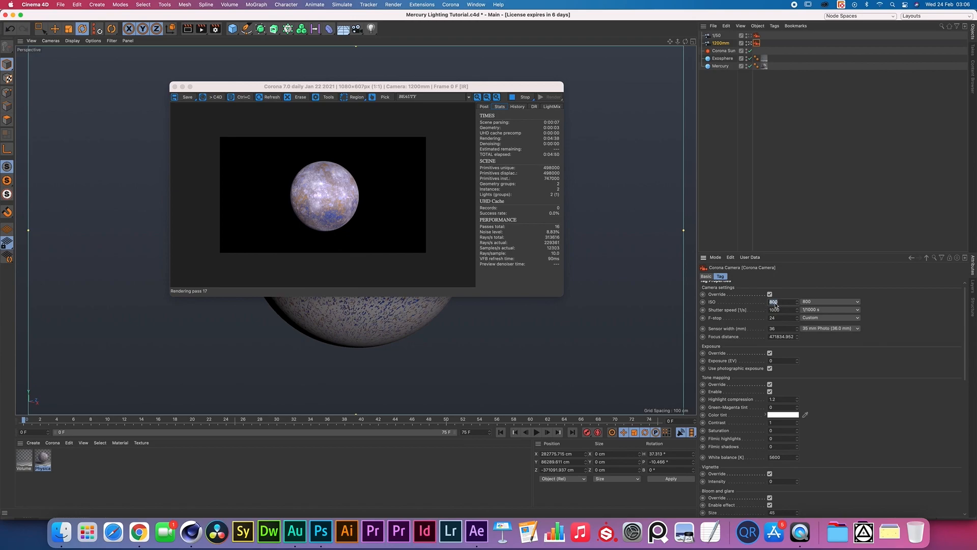
left_click(768, 309)
left_click(756, 313)
left_click_drag(758, 309, 792, 309)
left_click_drag(788, 309, 755, 311)
left_click(755, 309)
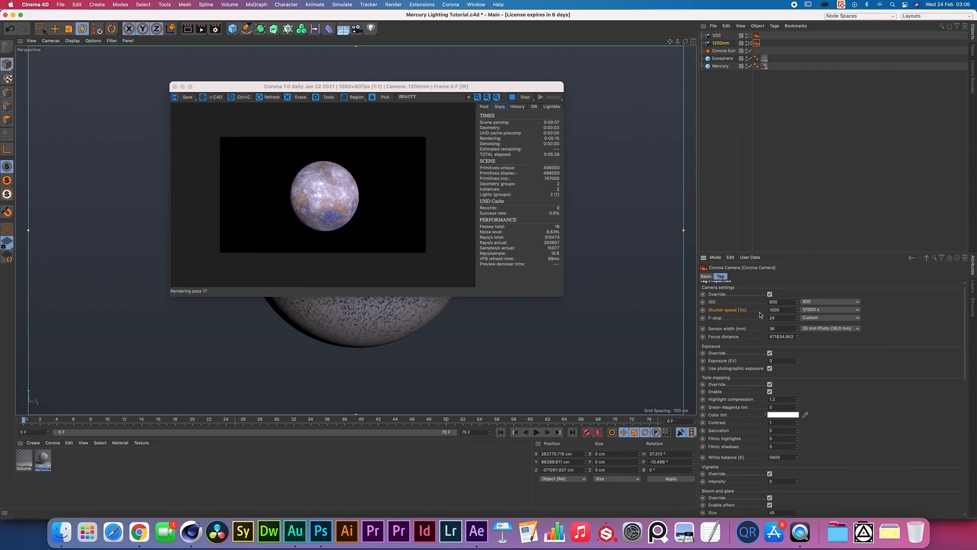
- Compare the Corona Sun's intensity with the 1200mm camera tag's f-stop, and examine the tag's tone mapping and bloom settings
left_click(724, 51)
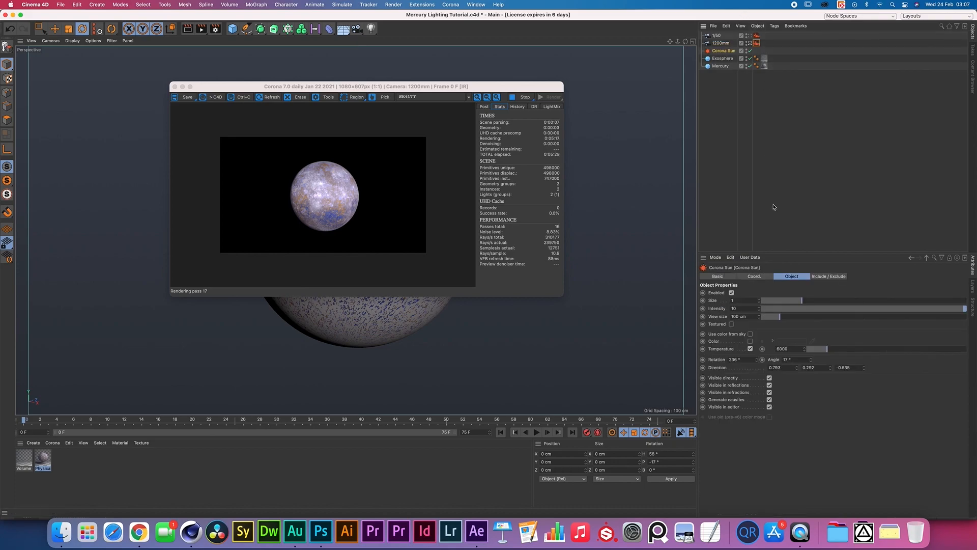
left_click(741, 308)
left_click(745, 309)
left_click(757, 43)
left_click_drag(784, 323, 754, 324)
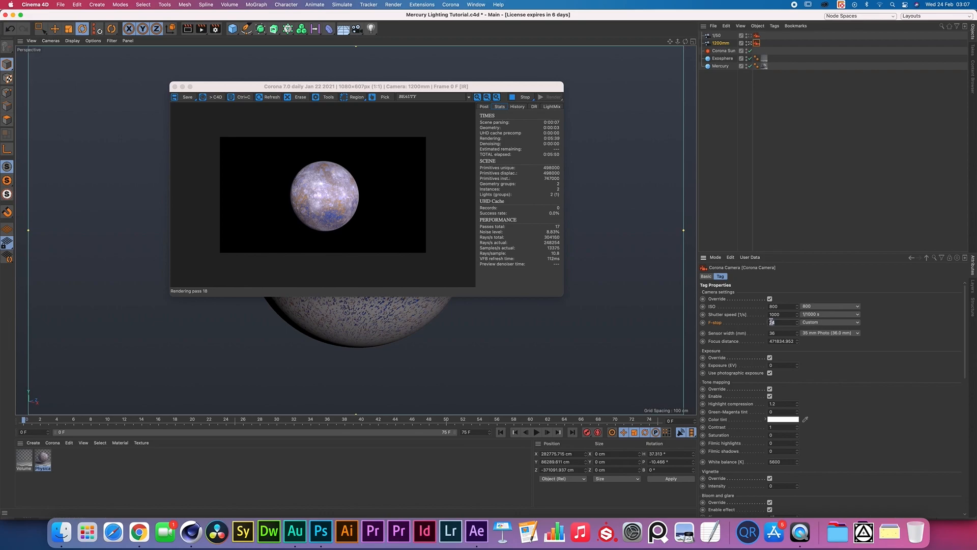
scroll(814, 326, "down", 4)
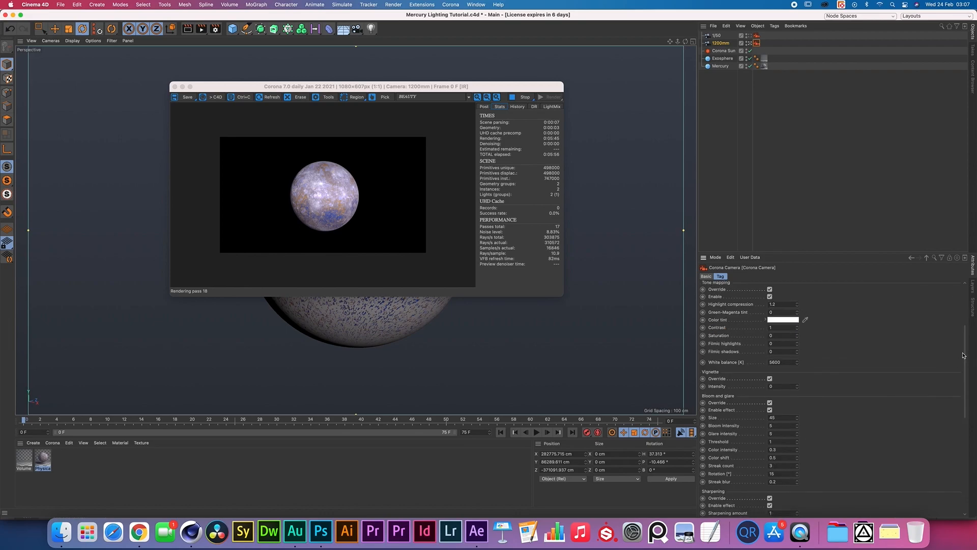
left_click_drag(965, 356, 965, 426)
- Examine the Corona Sun's temperature and size settings and set its rotation to 298°
left_click(723, 50)
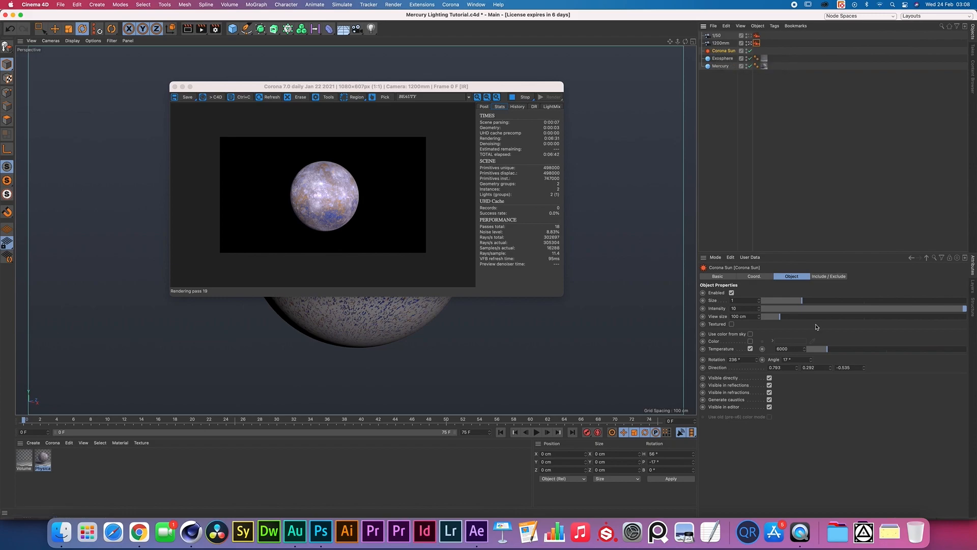
double_click(781, 349)
left_click(766, 334)
left_click_drag(744, 300, 728, 300)
left_click_drag(757, 363, 757, 342)
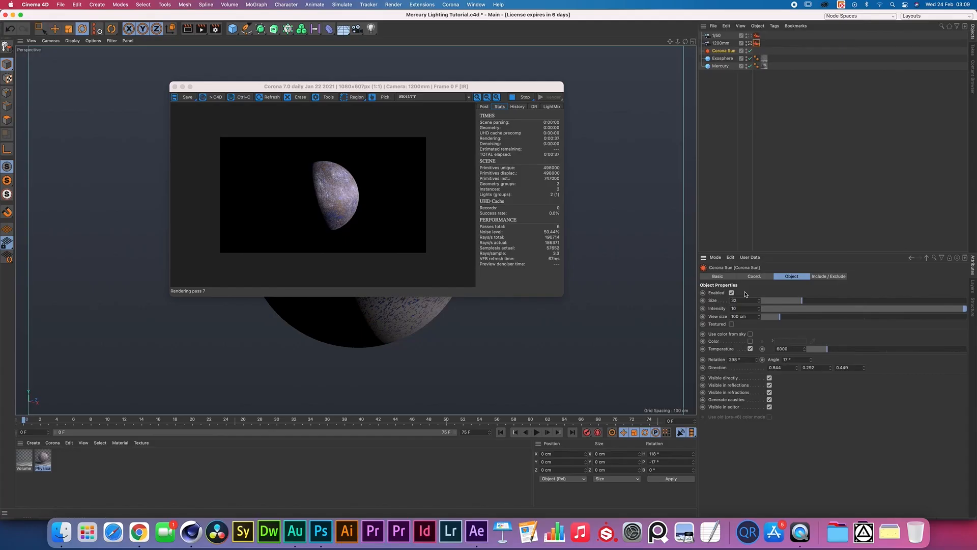
- Test a Corona Sun size of 32, restore it to 1, and raise the sun's angle to 81°
key("Return")
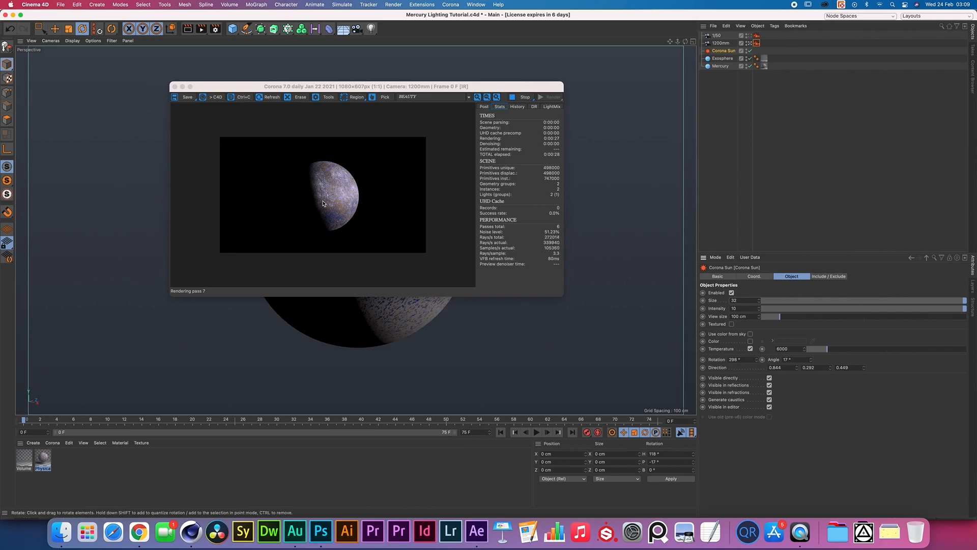
double_click(744, 301)
type("1")
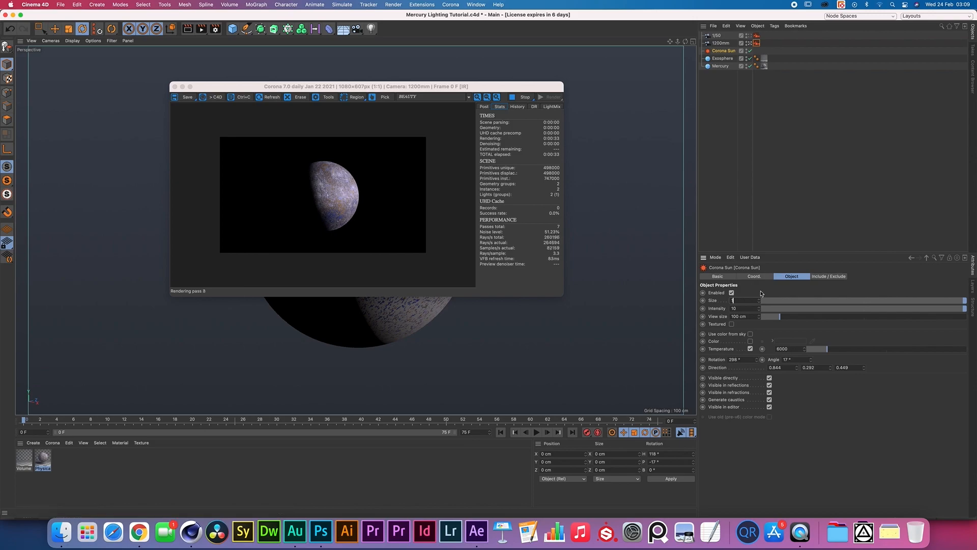
key("Return")
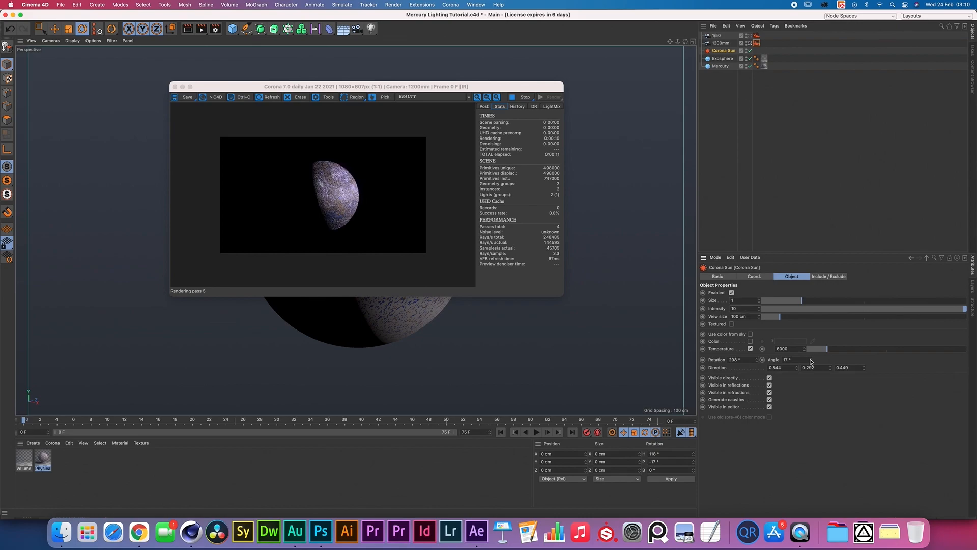
left_click_drag(813, 362, 812, 329)
- Open the Volume material for editing and arrange its editor beside the Corona render window
double_click(21, 455)
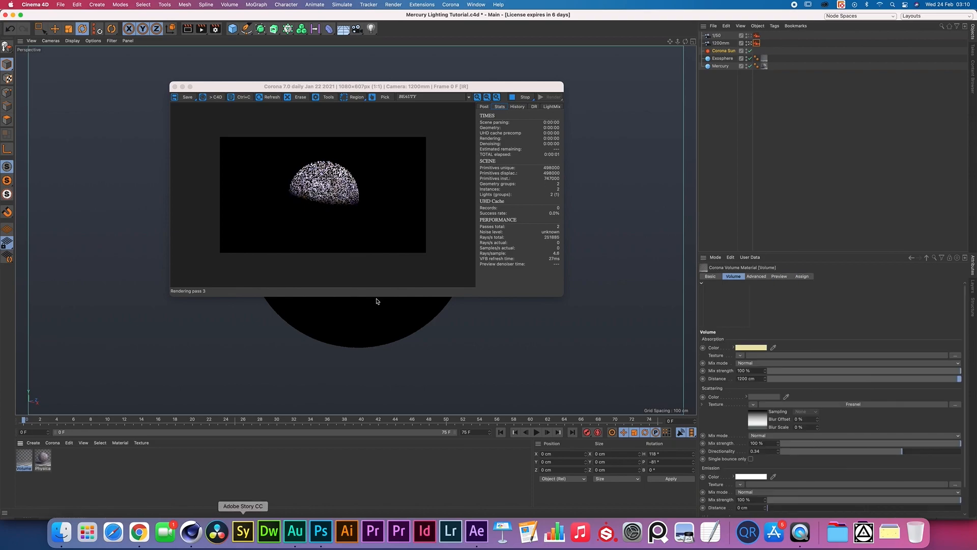
left_click_drag(216, 54, 569, 92)
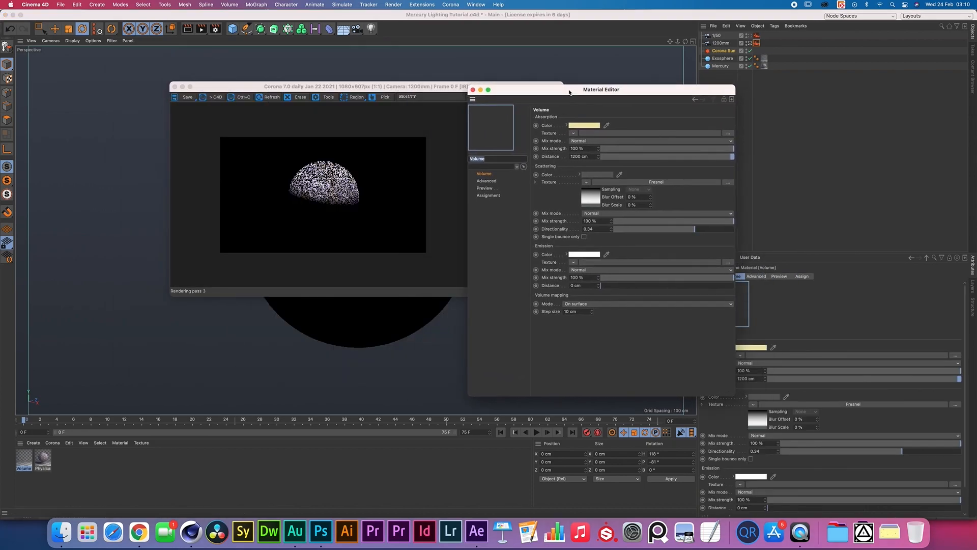
left_click_drag(449, 89, 342, 83)
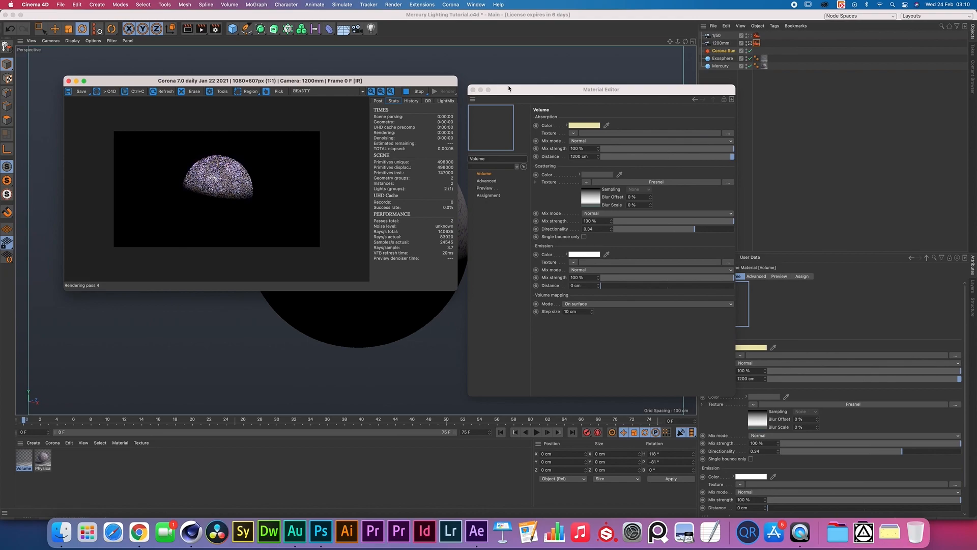
left_click_drag(563, 89, 554, 79)
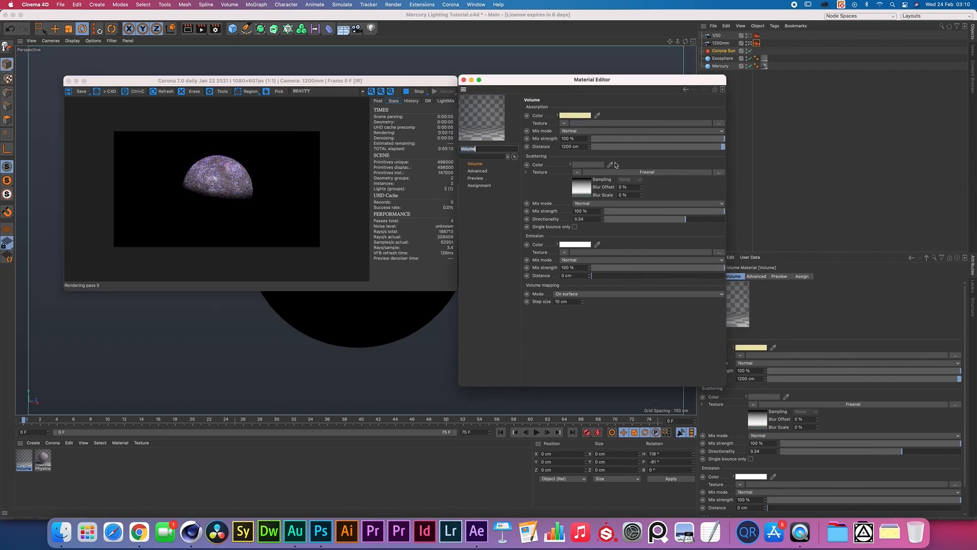
- Examine the Volume material's absorption color and distance, Fresnel scattering gradient knots and directionality
mouse_move(573, 118)
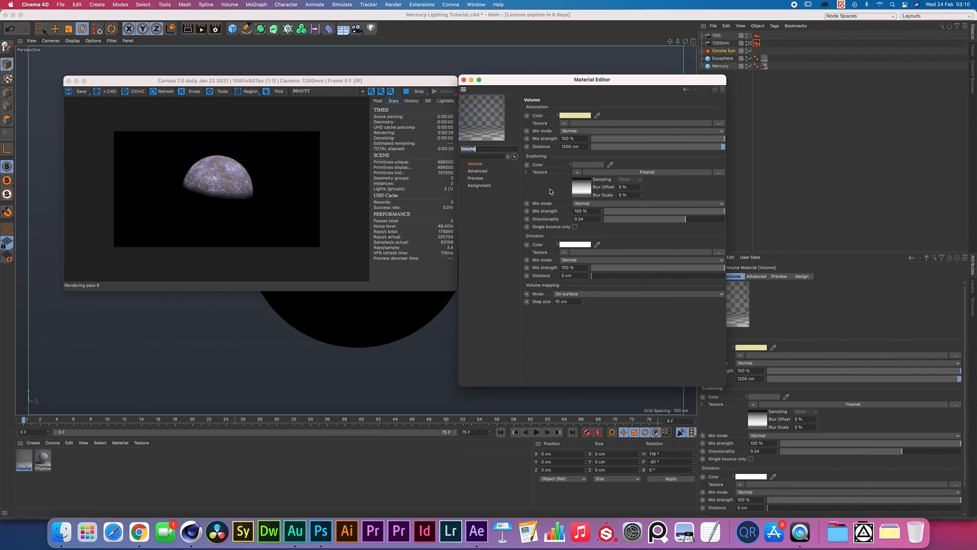
left_click(584, 187)
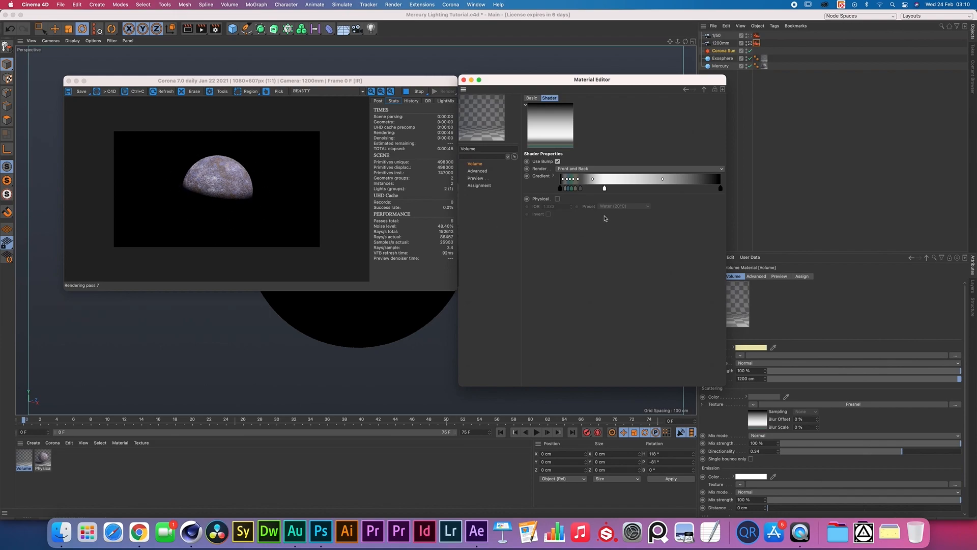
left_click(596, 189)
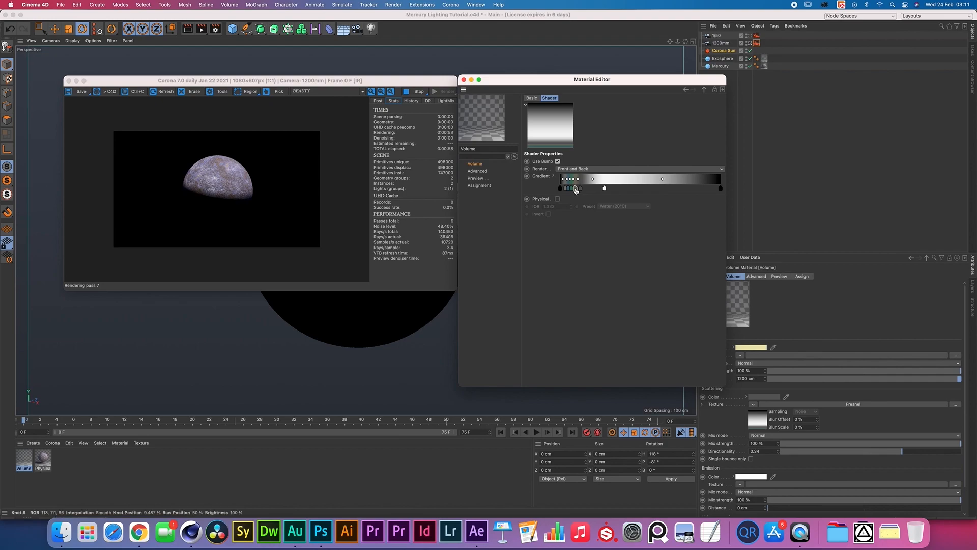
left_click_drag(576, 191, 573, 191)
left_click(568, 189)
left_click(704, 90)
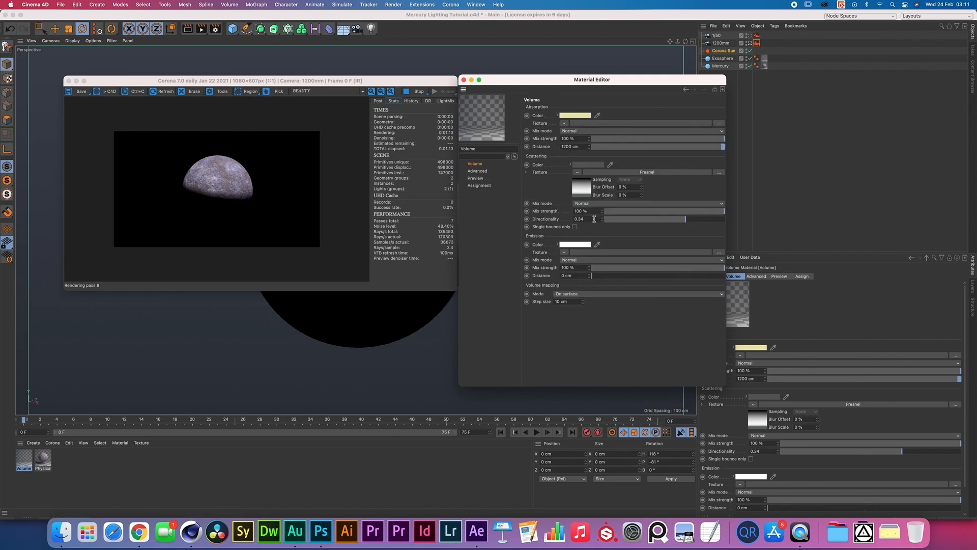
left_click_drag(593, 219, 575, 219)
left_click_drag(571, 146, 553, 147)
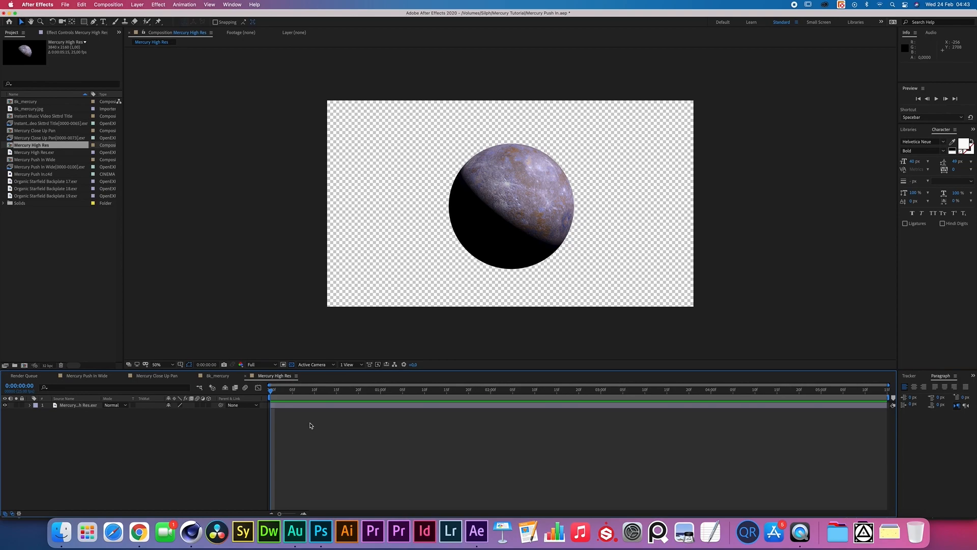
- Switch to After Effects and show the Mercury High Res composition at 100% without the transparency grid
mouse_move(272, 392)
left_mouse_down()
mouse_move(311, 392)
mouse_move(266, 394)
left_mouse_up()
left_click(292, 365)
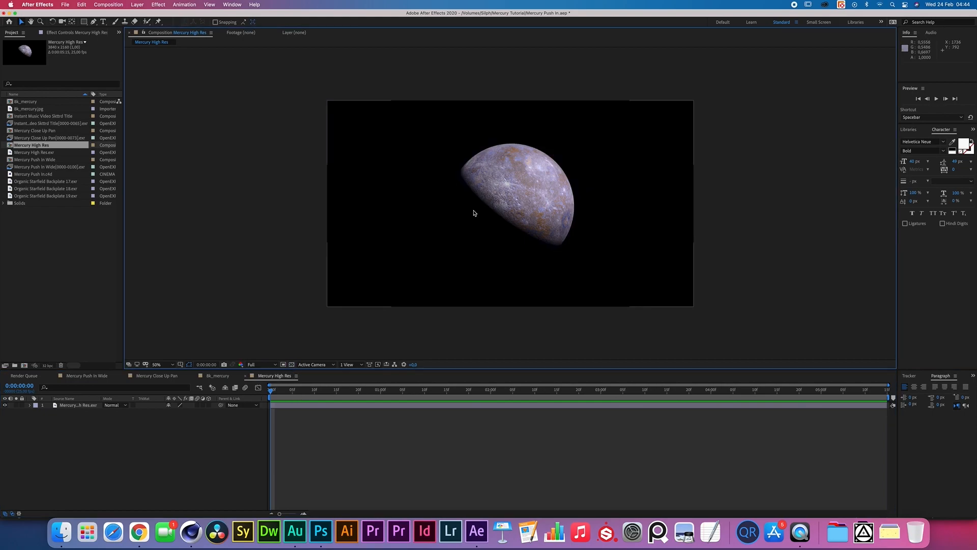
key("period")
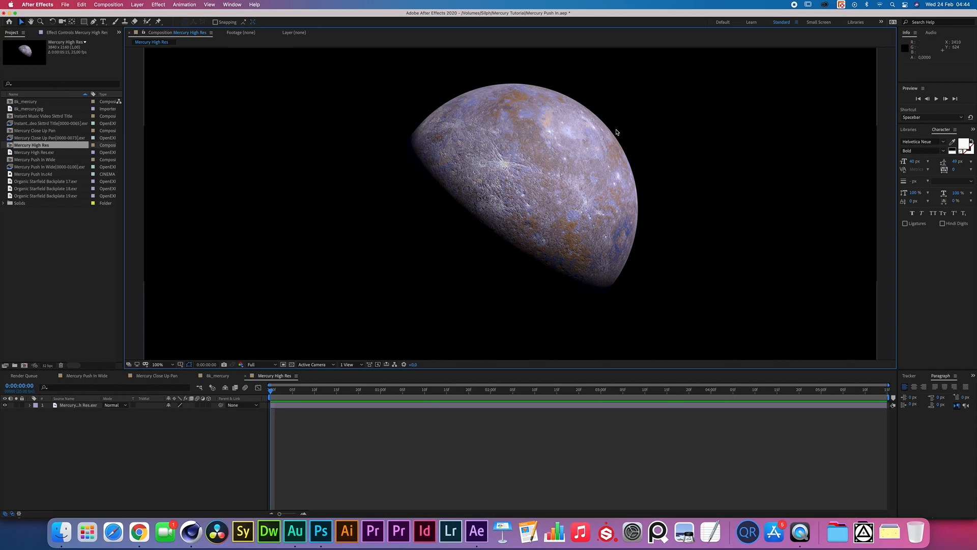
- Duplicate the Mercury High Res.exr layer and apply a Fill effect to the upper copy
left_click(233, 303)
key("super+d")
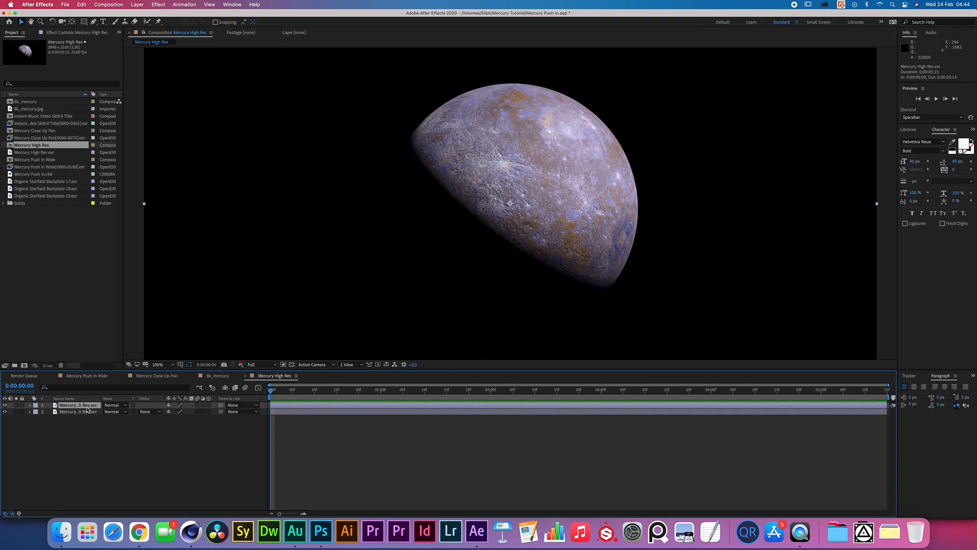
left_click(159, 5)
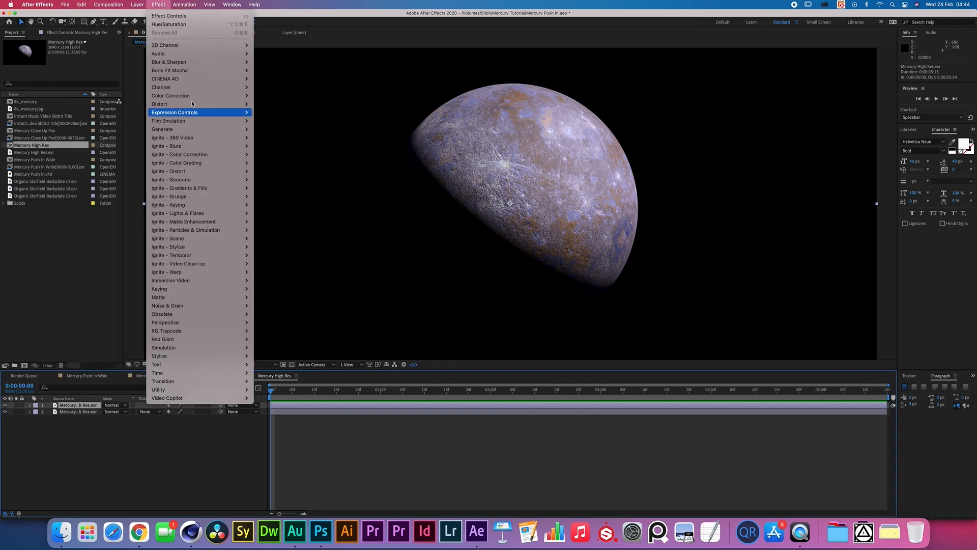
mouse_move(172, 129)
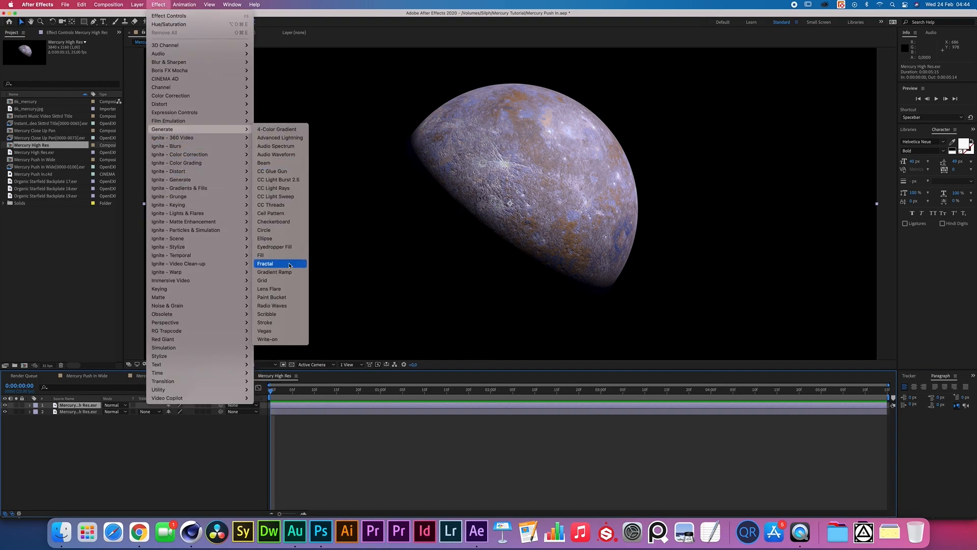
left_click(260, 255)
- Set the Fill effect's color to white, FFFFFF, and deselect the layer
left_click(72, 68)
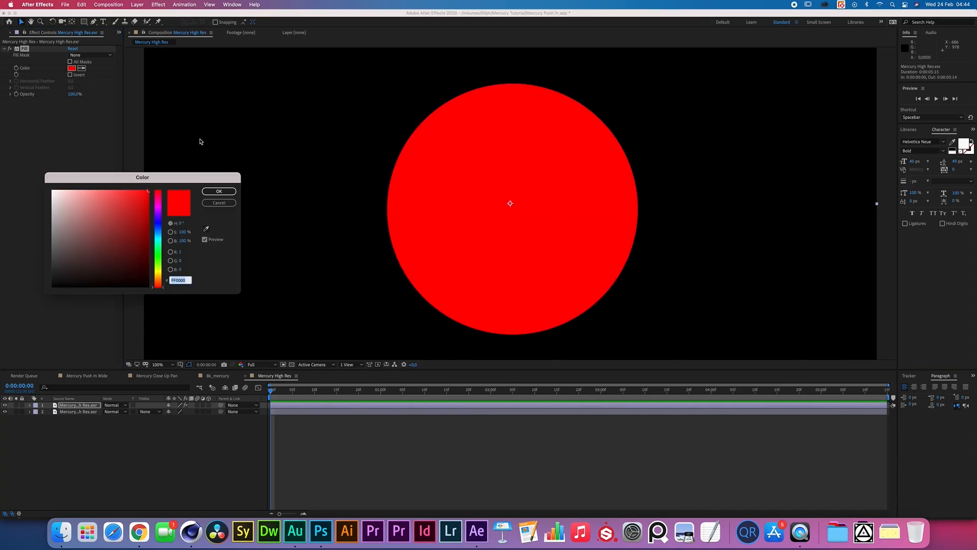
type("FFFFFF")
key("Return")
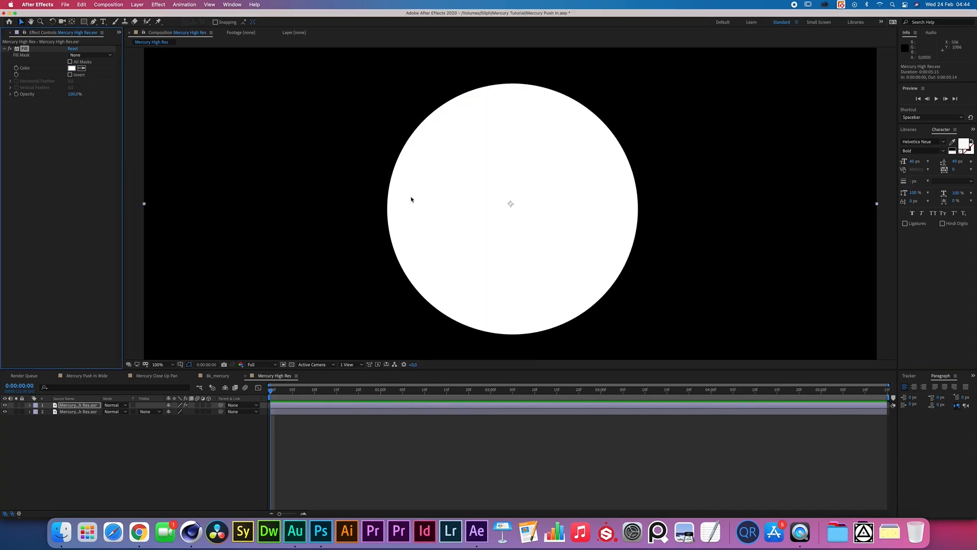
left_click(118, 442)
- Duplicate the white-filled Mercury layer and set the new top copy's Fill color to black, 000000
left_click(85, 407)
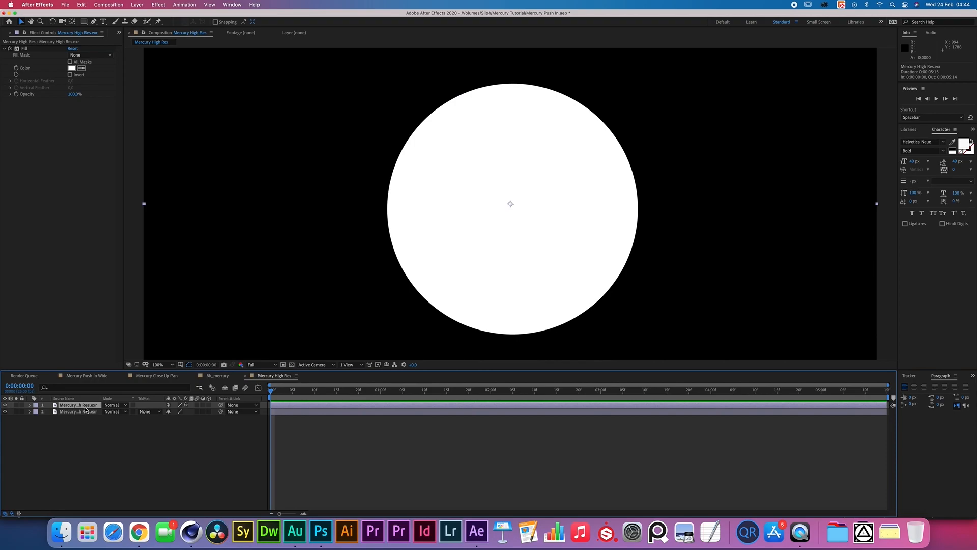
key("super+d")
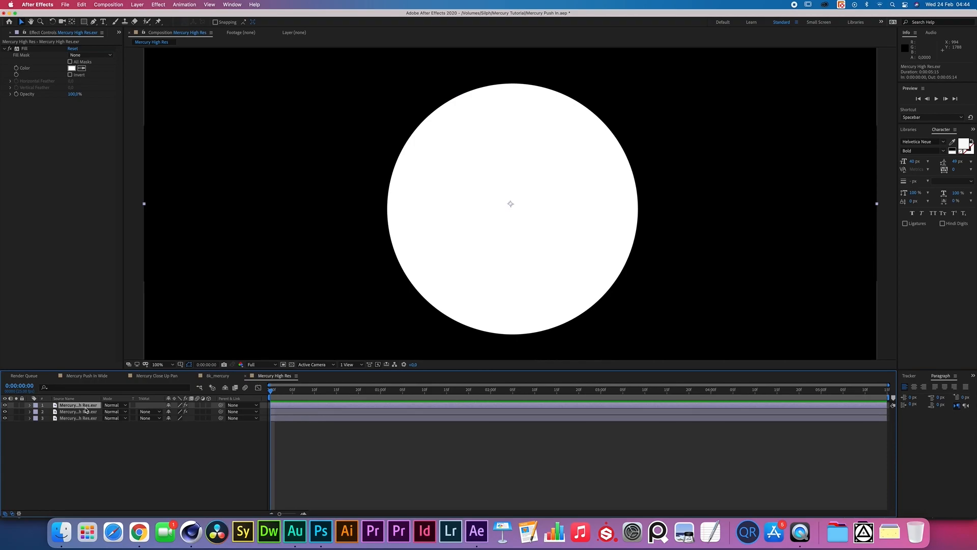
left_click(71, 68)
type("000000")
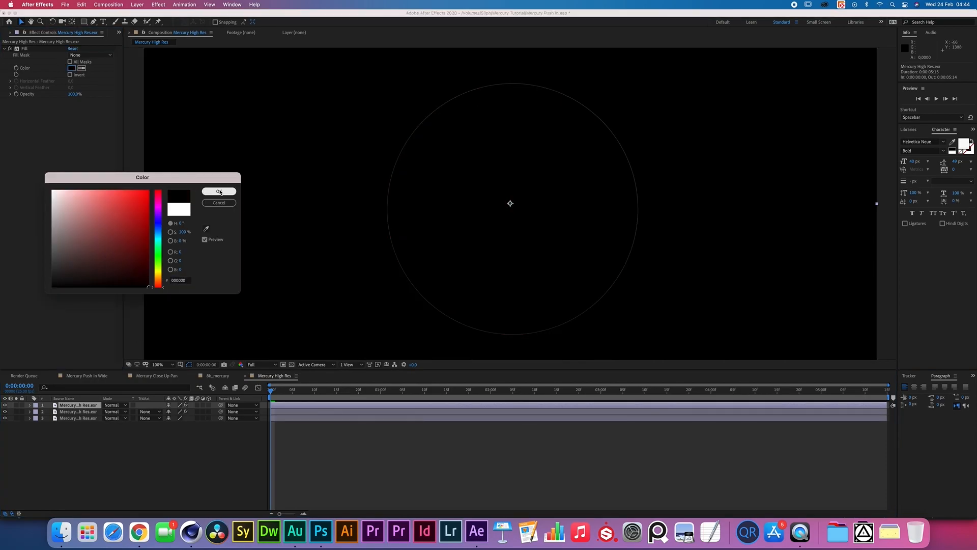
left_click(220, 191)
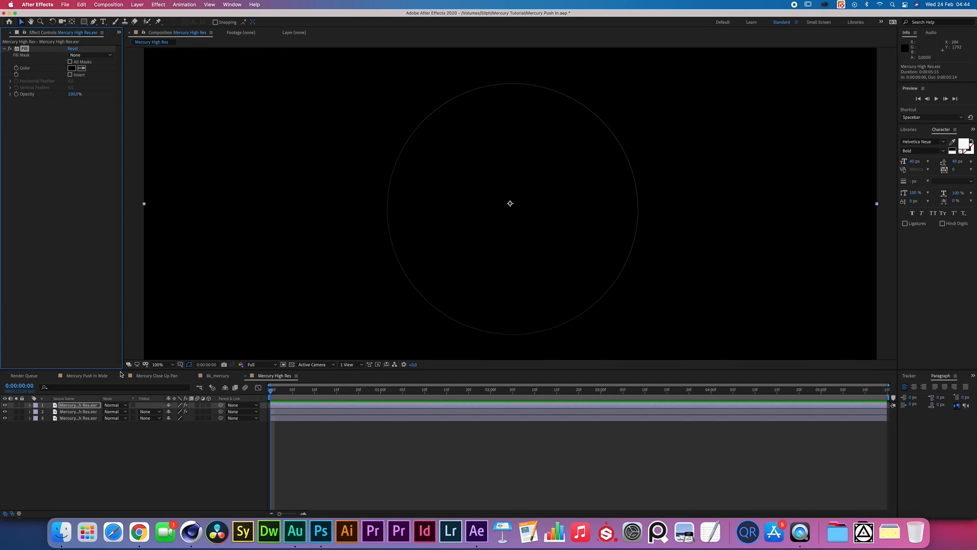
- Add a black solid at composition size directly above the bottom, unfilled Mercury High Res.exr layer
left_click(95, 417)
left_click(137, 4)
mouse_move(153, 15)
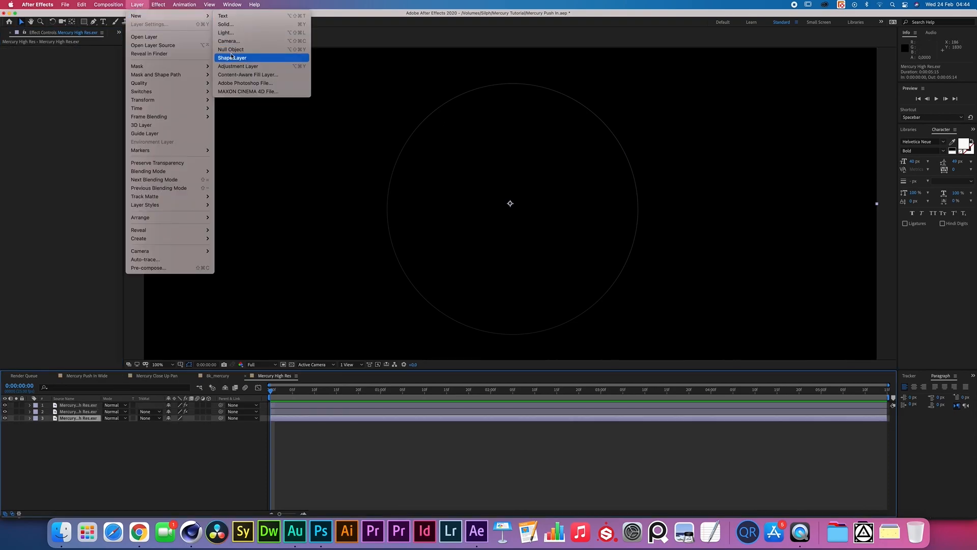
left_click(225, 25)
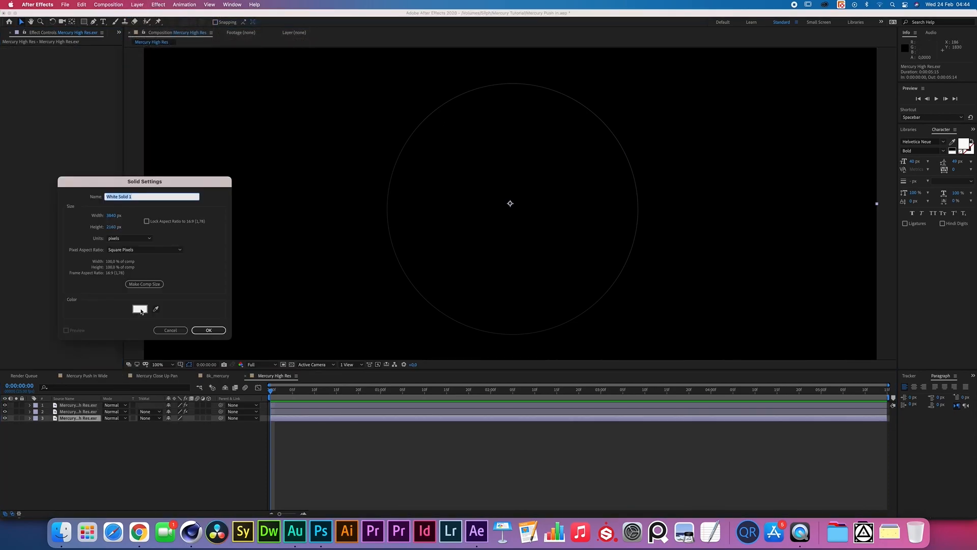
left_click(140, 309)
left_click(149, 287)
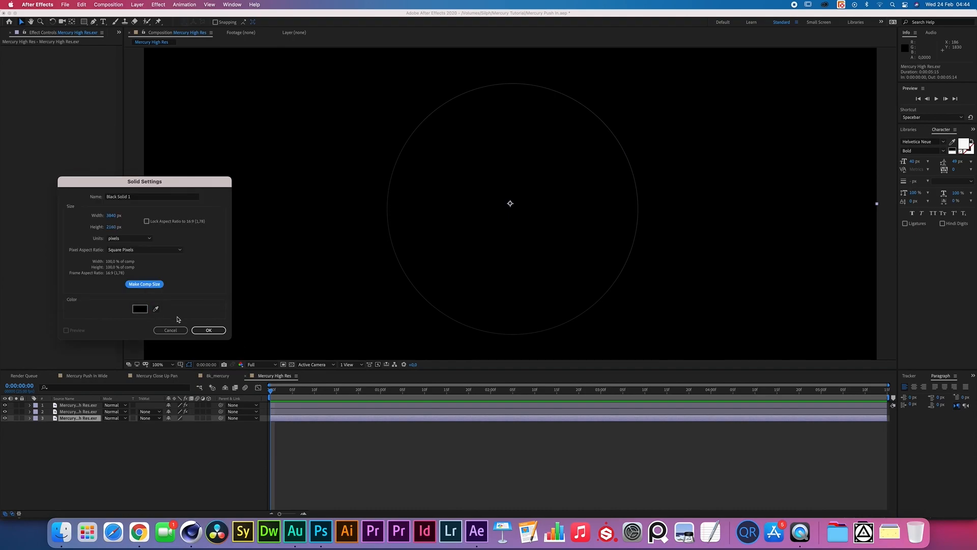
left_click(204, 330)
- Apply Gaussian Blur to the white-filled Mercury layer and set its Blurriness to 100
left_click(82, 412)
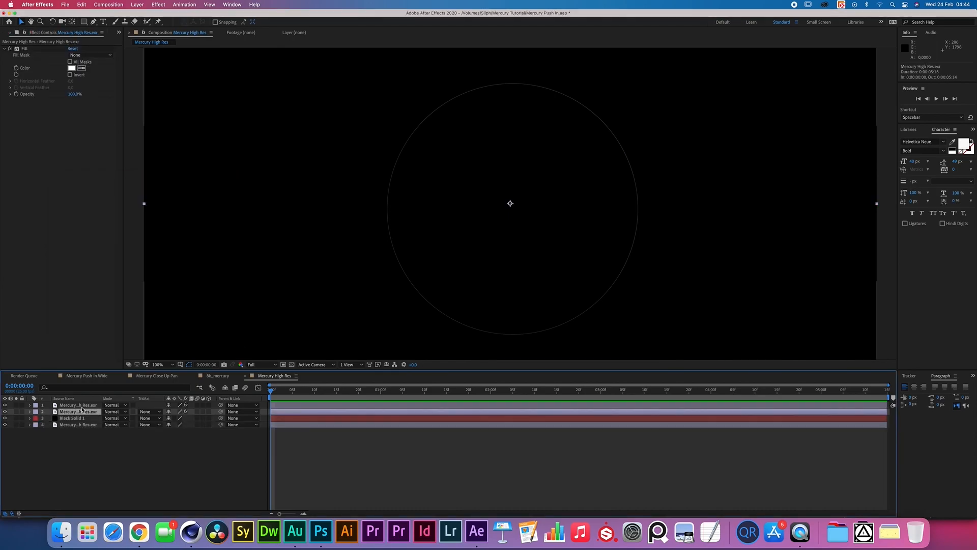
left_click(159, 5)
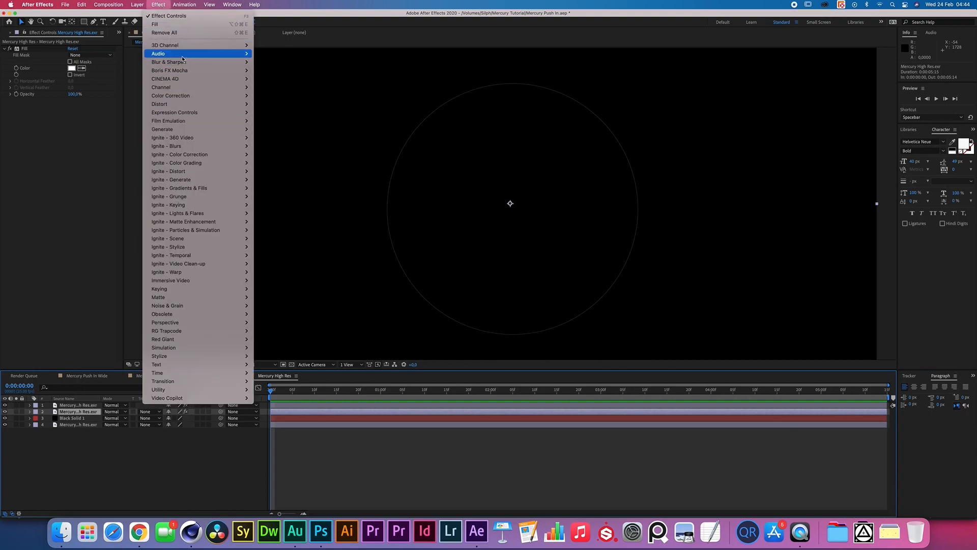
mouse_move(203, 62)
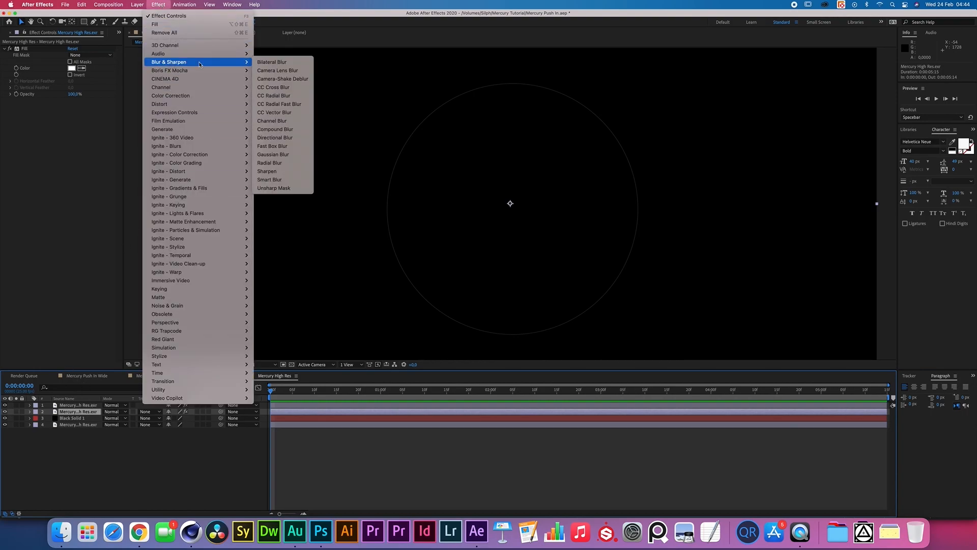
left_click(275, 154)
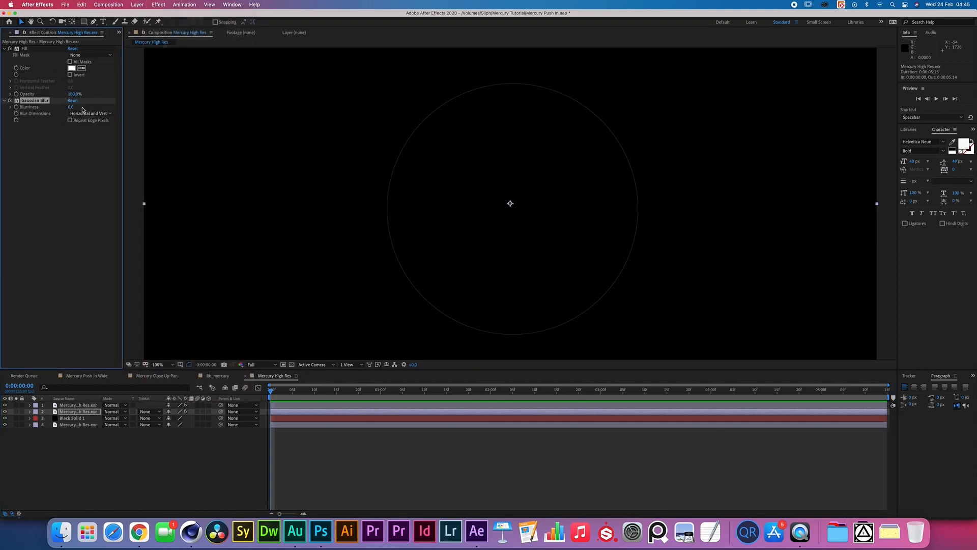
mouse_move(125, 107)
left_mouse_down()
mouse_move(154, 107)
mouse_move(134, 109)
left_mouse_up()
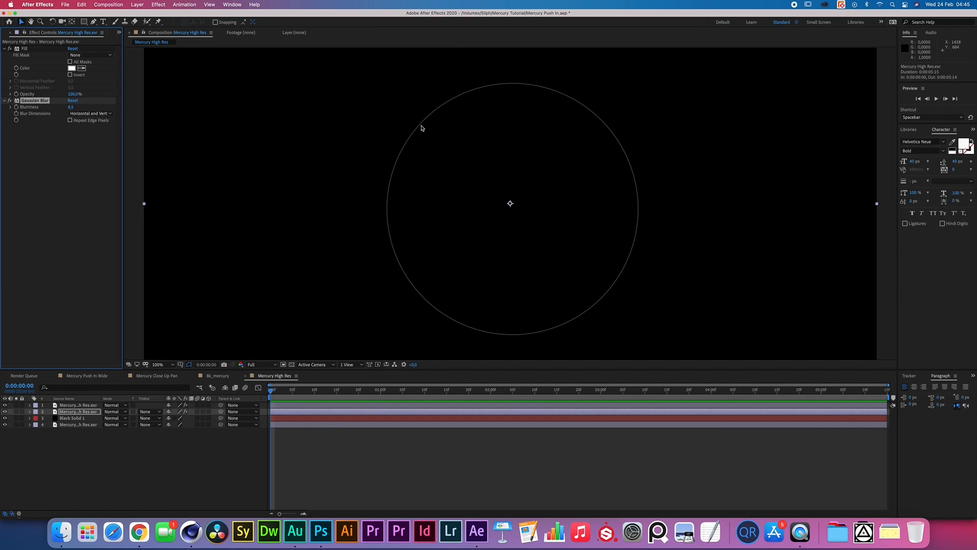
left_click(71, 107)
type("400")
key("Return")
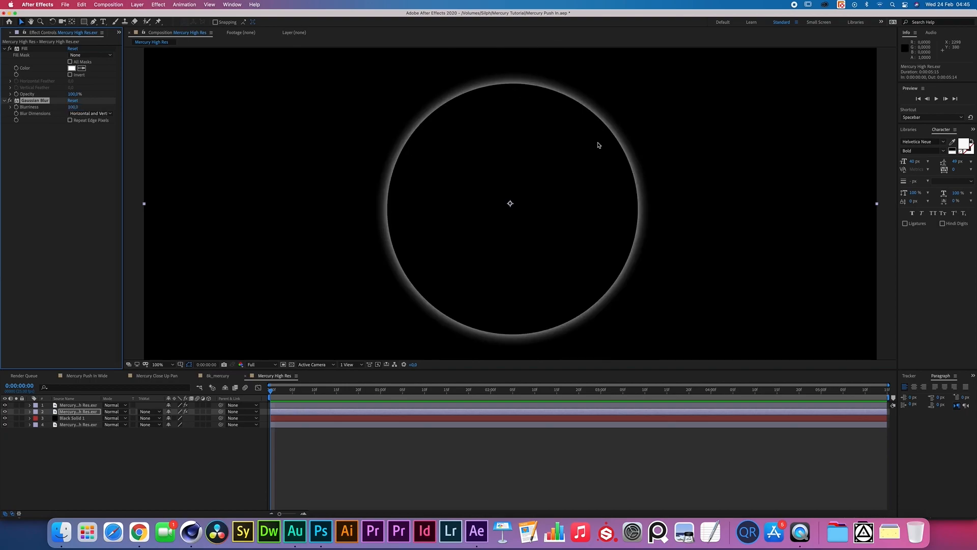
- Apply Gaussian Blur to the black-filled top Mercury layer and set its Blurriness to 65
left_click(321, 406)
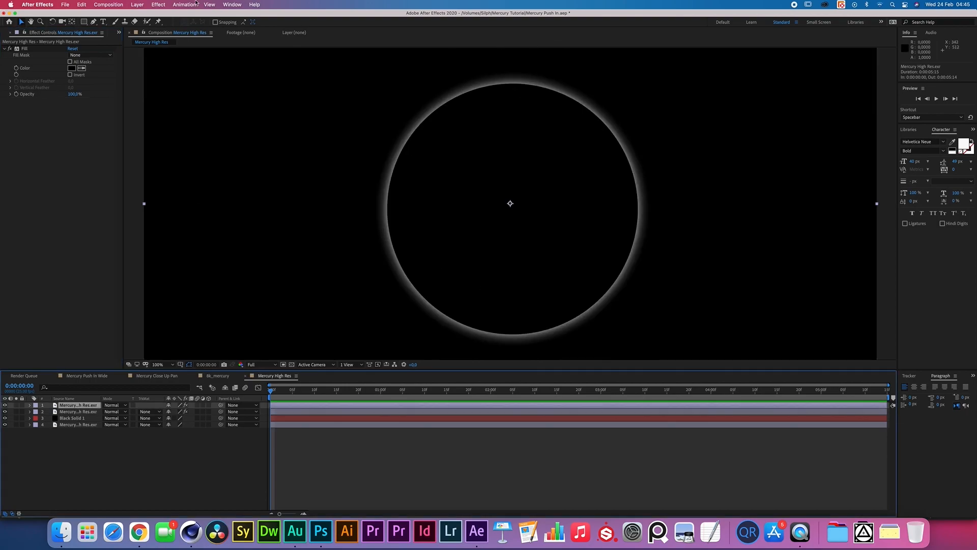
left_click(159, 5)
left_click(163, 25)
left_click(71, 107)
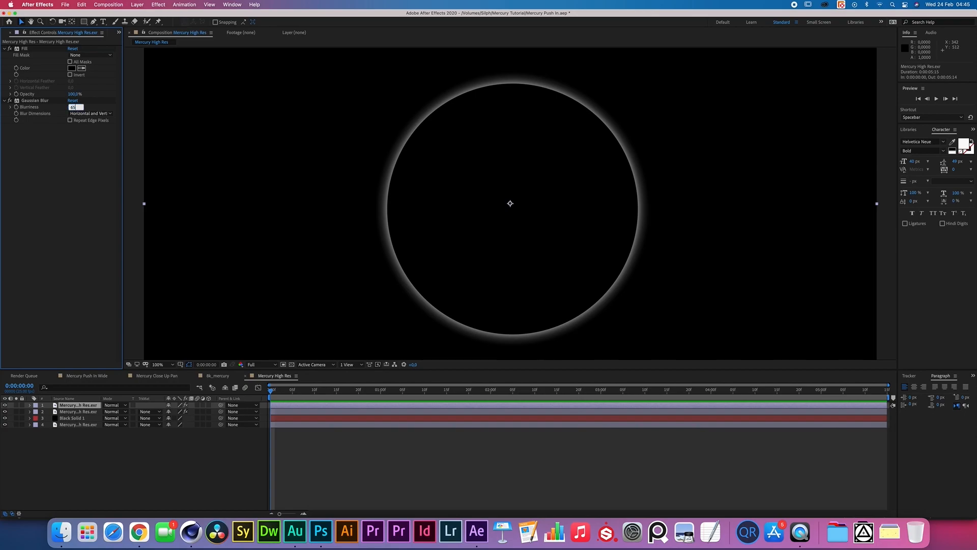
type("65")
key("Return")
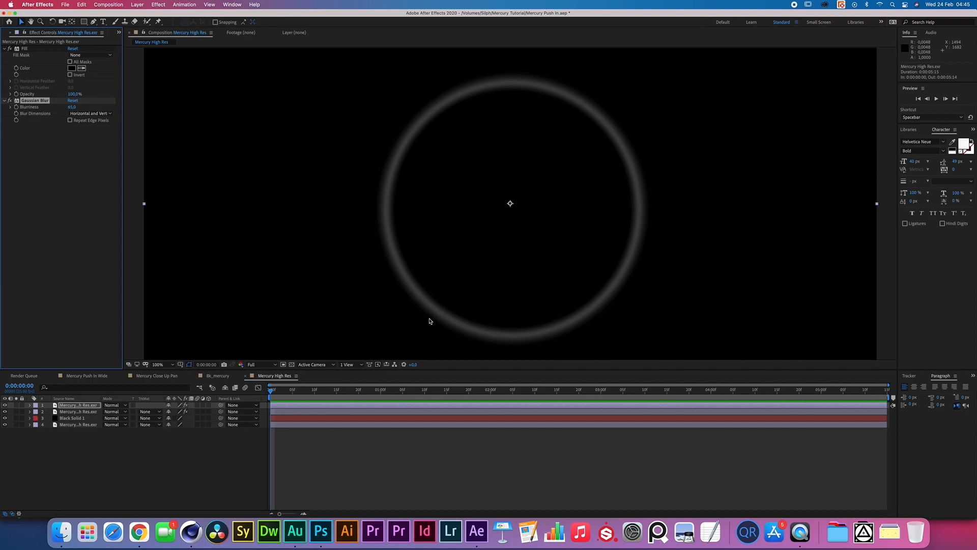
- Pre-compose the black solid and both filled Mercury layers, hide the resulting layer and rename it Luma Mask
left_click(61, 417)
left_click(82, 407, "shift")
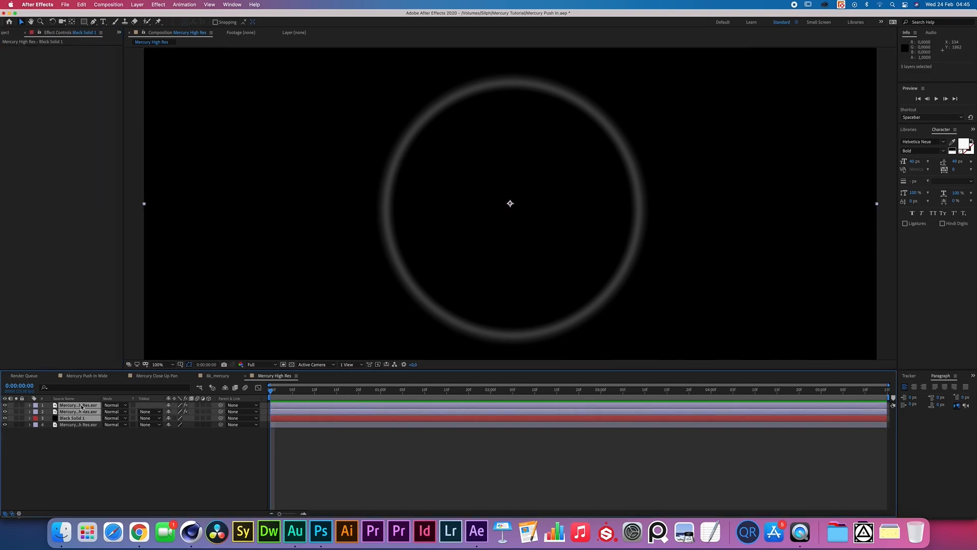
key("super+shift+c")
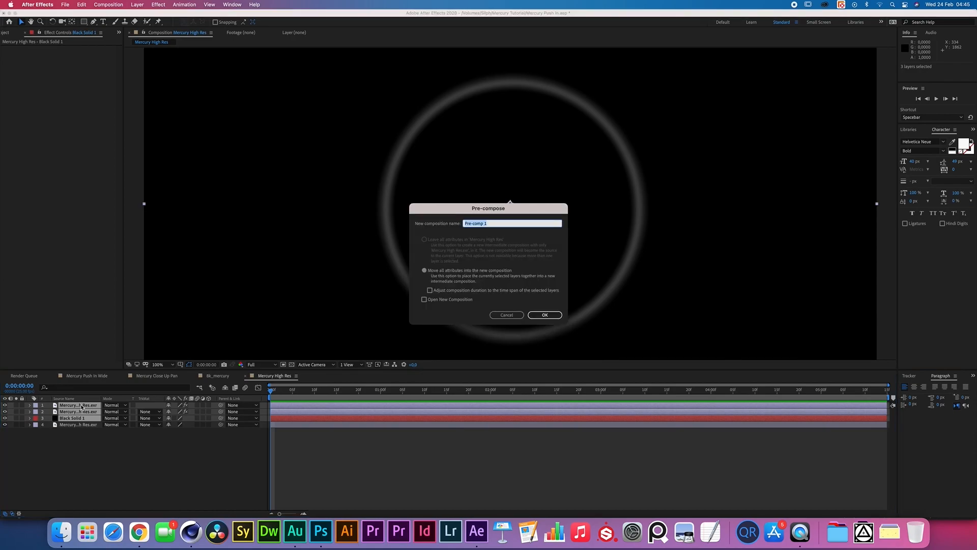
key("Return")
left_click(5, 406)
left_click(70, 405)
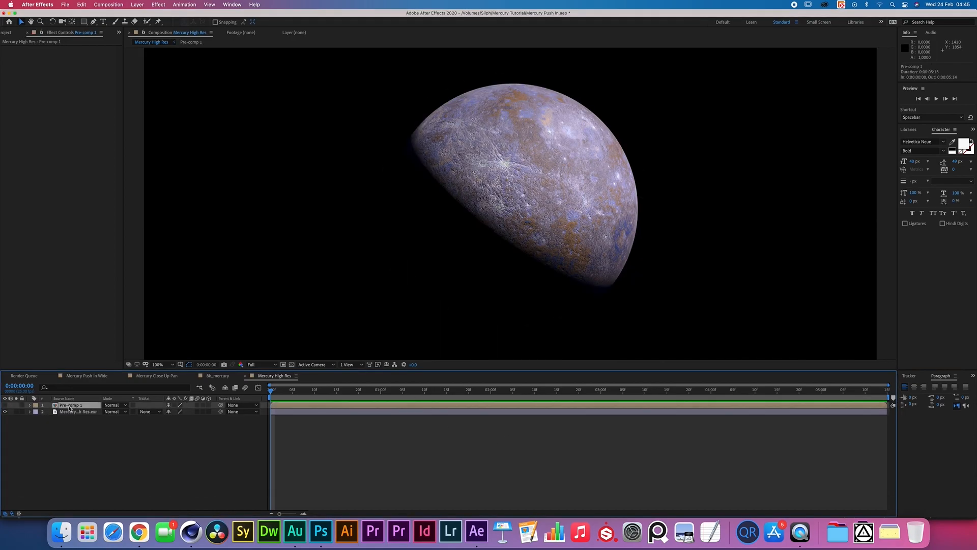
key("Return")
type("Luma Mask")
- Create an adjustment layer between Luma Mask and the Mercury render, and apply Camera Lens Blur to it
left_click(72, 411)
left_click(137, 5)
mouse_move(148, 16)
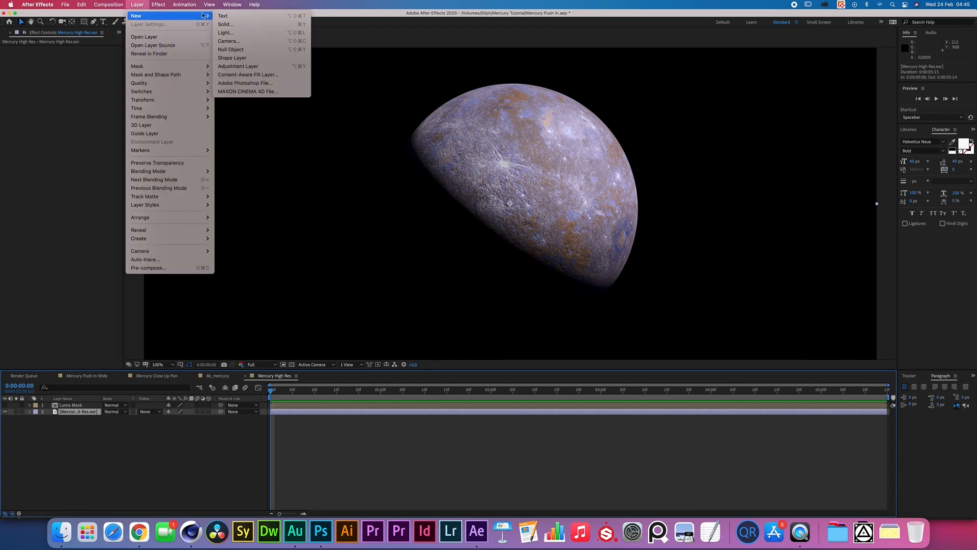
left_click(240, 67)
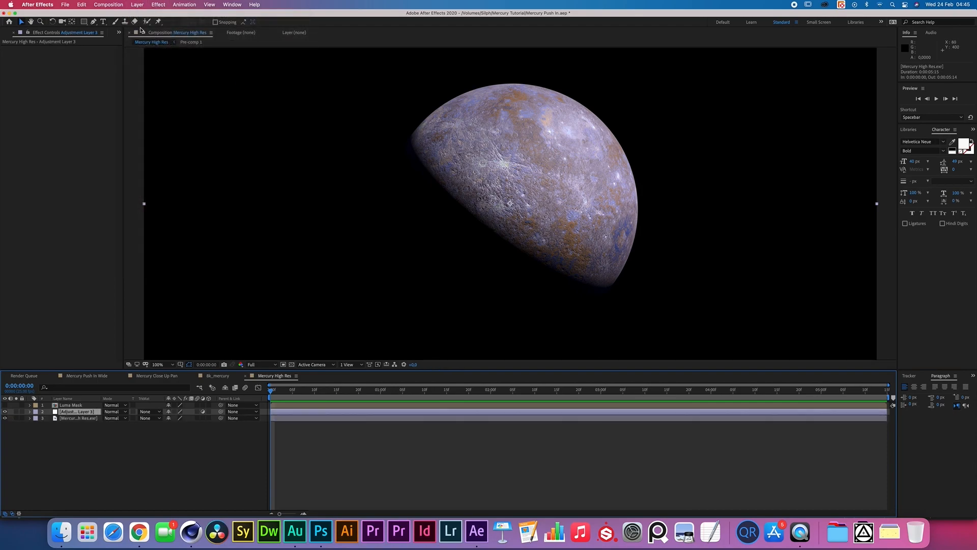
left_click(158, 4)
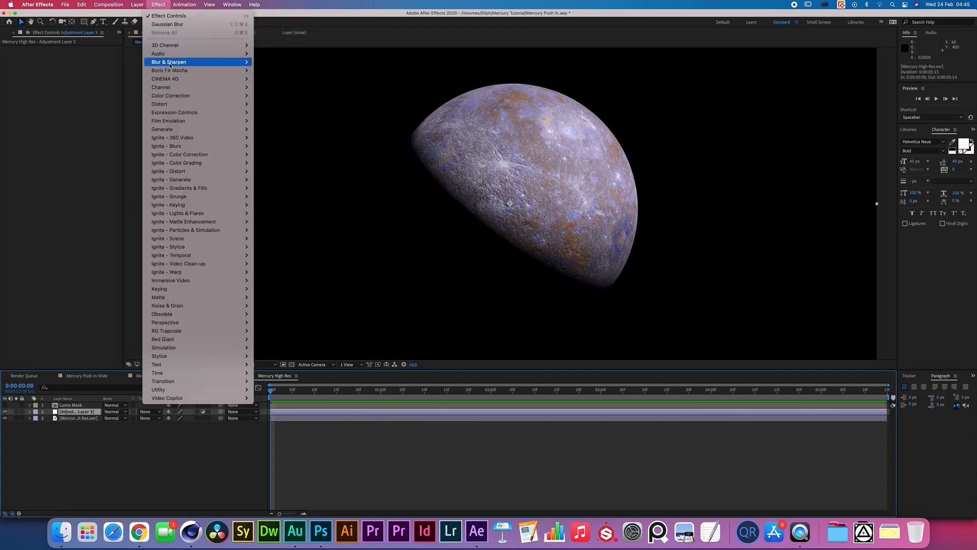
mouse_move(171, 65)
left_click(275, 70)
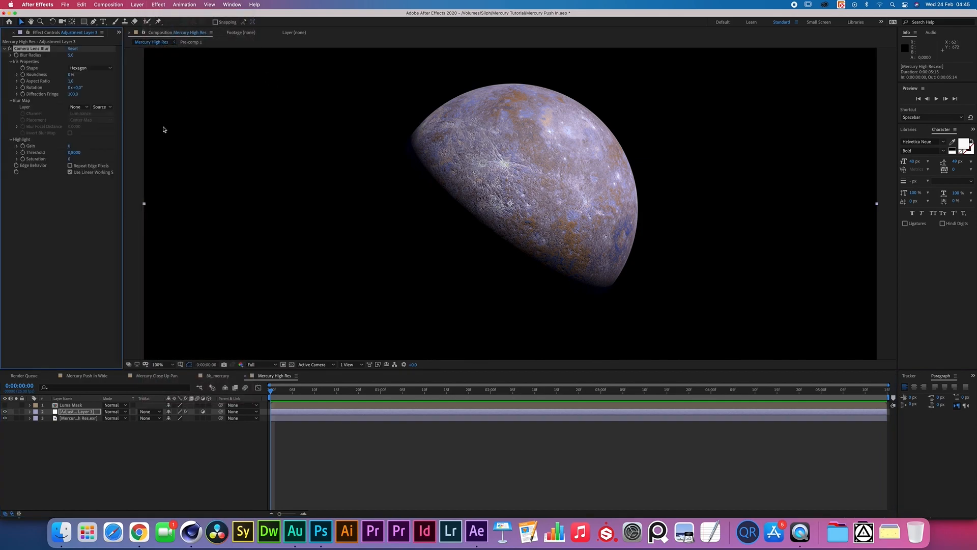
- Set the Camera Lens Blur's iris Aspect Ratio to 0.5 and matte the adjustment layer with Luma Matte "Luma Mask"
left_click(71, 81)
key("Return")
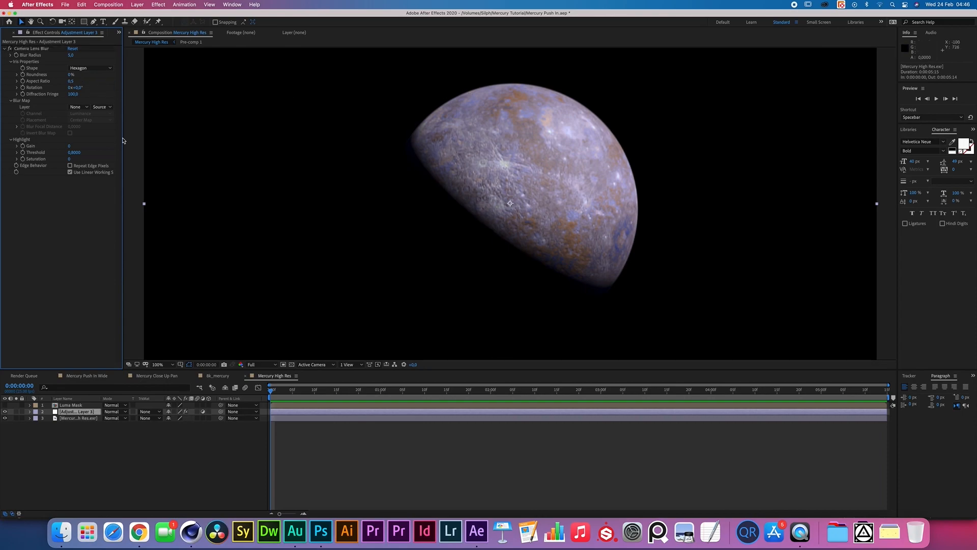
left_click(159, 412)
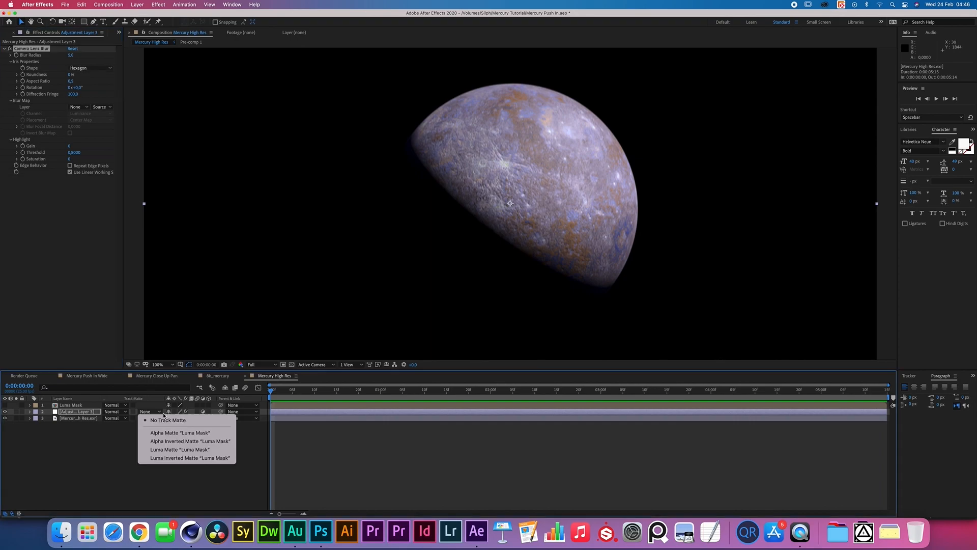
left_click(170, 449)
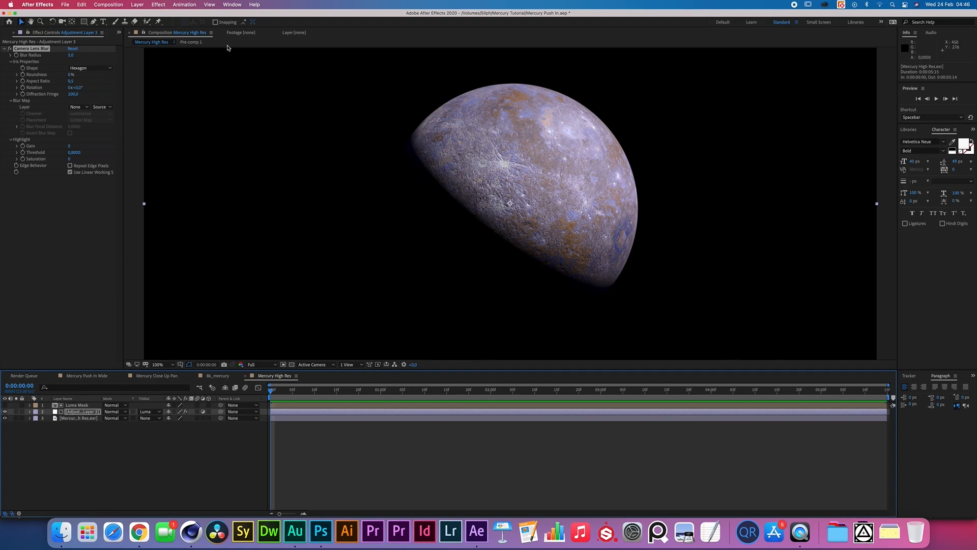
- Open the Luma Mask pre-comp and dock its viewer side by side with the Mercury High Res composition viewer
left_click(146, 34)
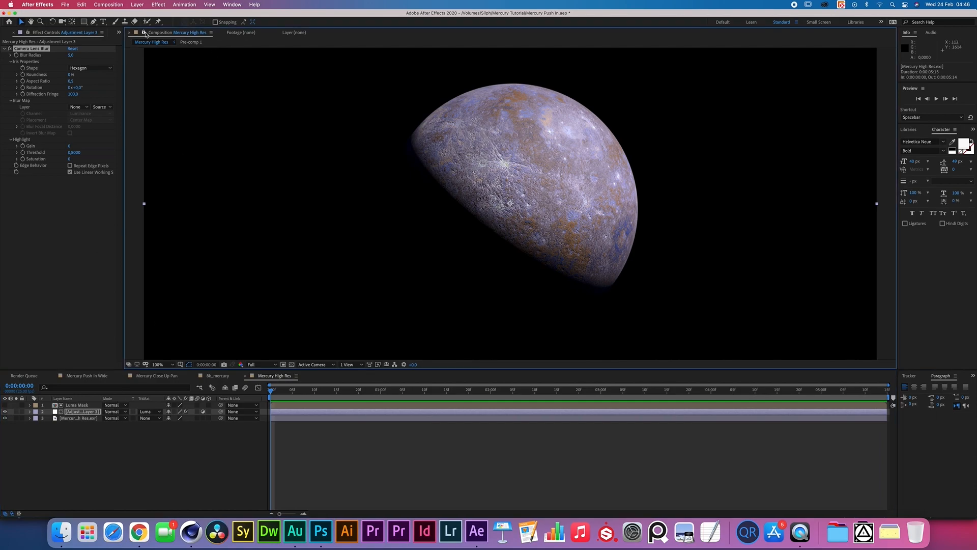
double_click(66, 404)
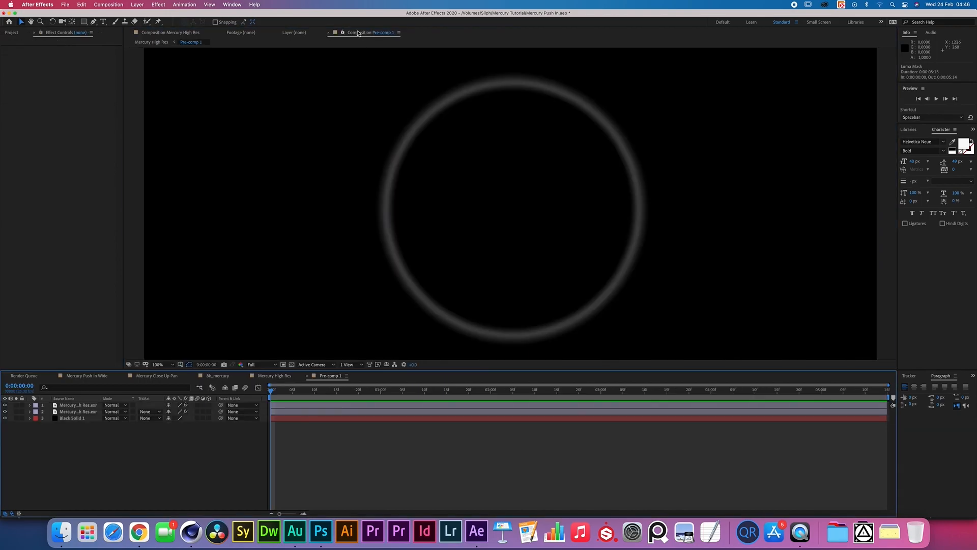
left_click_drag(358, 33, 680, 131)
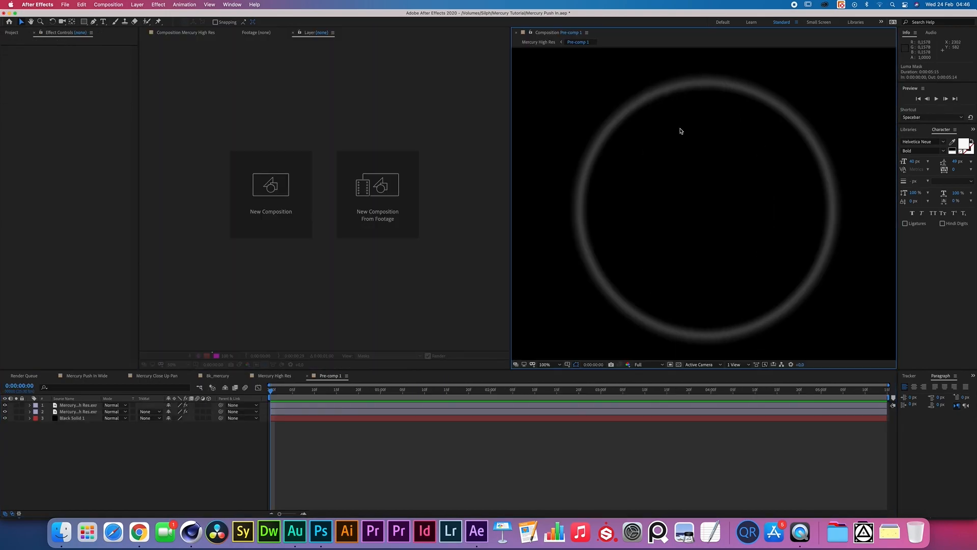
left_click(186, 34)
- Add an adjustment layer above all layers in the ring pre-comp and apply the Exposure effect to it
left_click(137, 4)
mouse_move(145, 13)
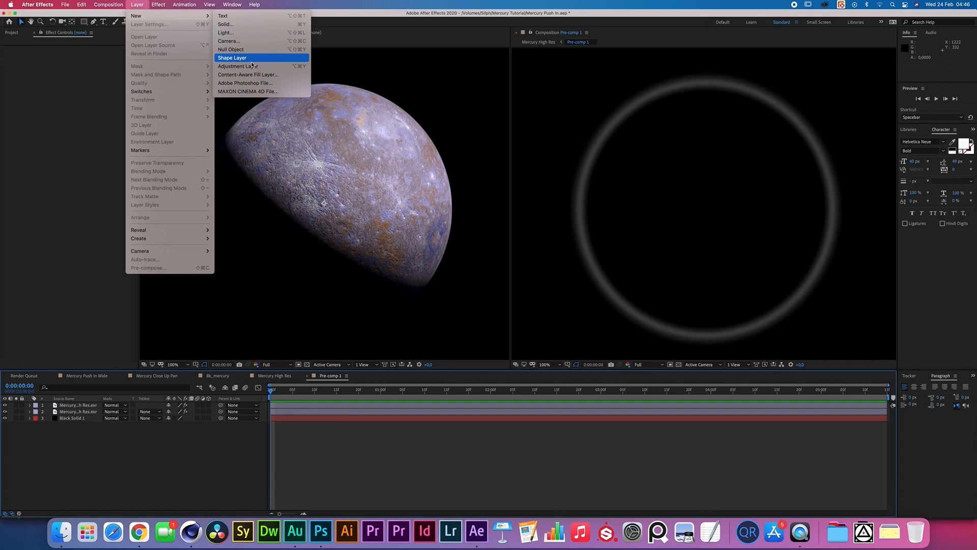
left_click(239, 58)
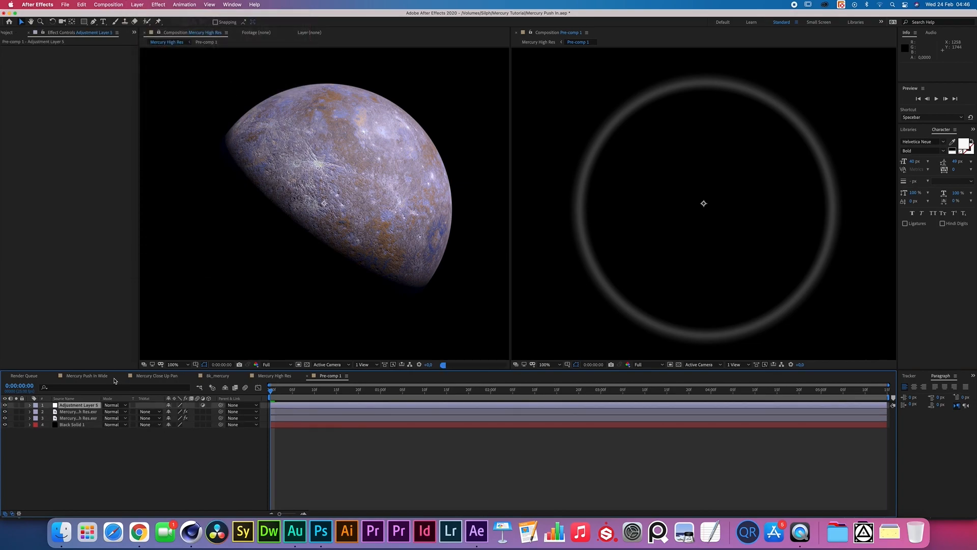
left_click(158, 4)
mouse_move(198, 97)
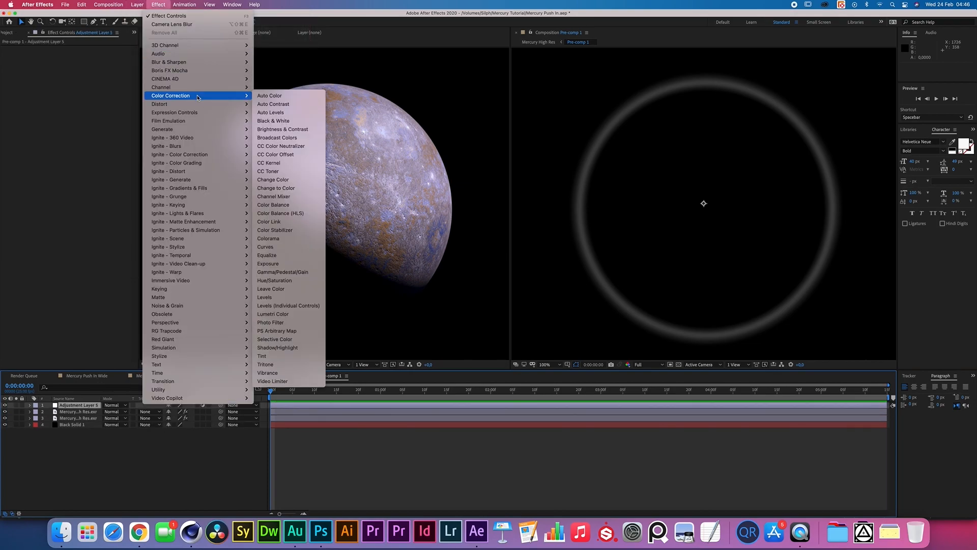
left_click(269, 263)
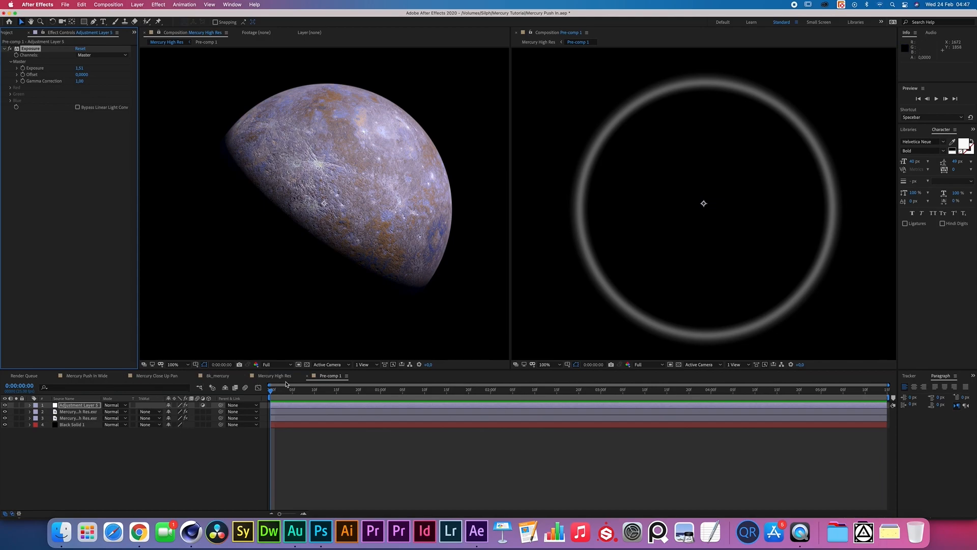
- Adjust the Exposure value on the pre-comp's adjustment layer until the ring is light grey rather than solid white
left_click(79, 68)
type("7,45")
key("Return")
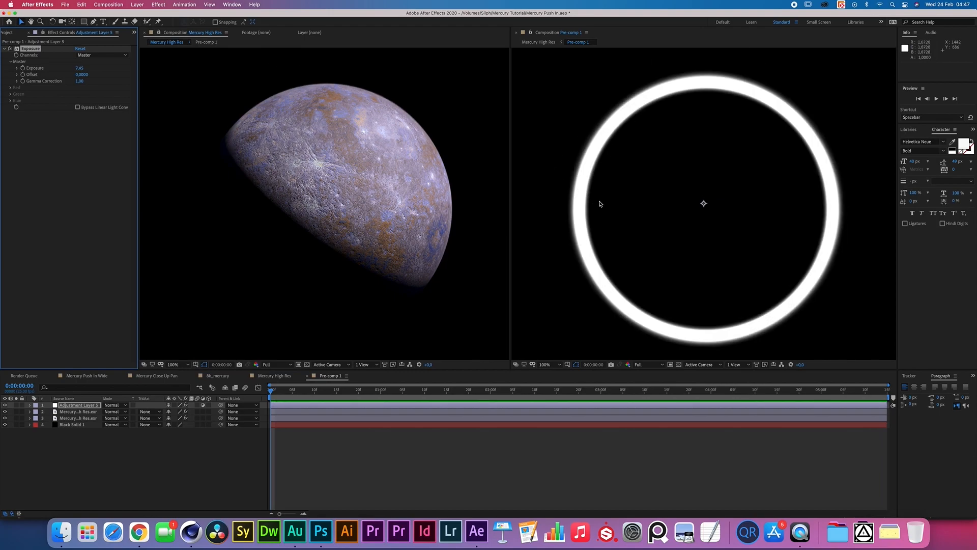
mouse_move(80, 69)
left_mouse_down()
mouse_move(59, 70)
mouse_move(84, 72)
left_mouse_up()
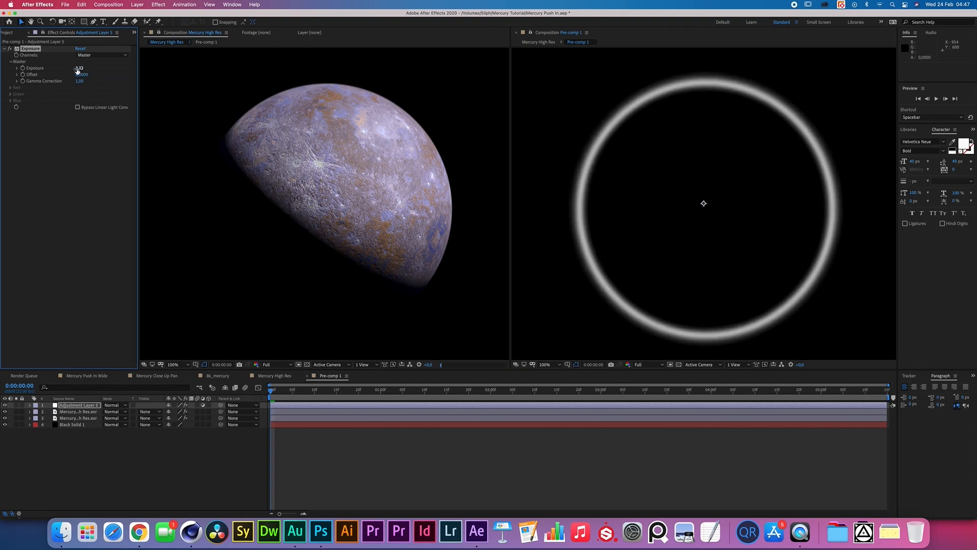
- Increase the Gaussian Blur Blurriness of the black-filled Mercury layer to soften the ring's inner edge
left_click(81, 412)
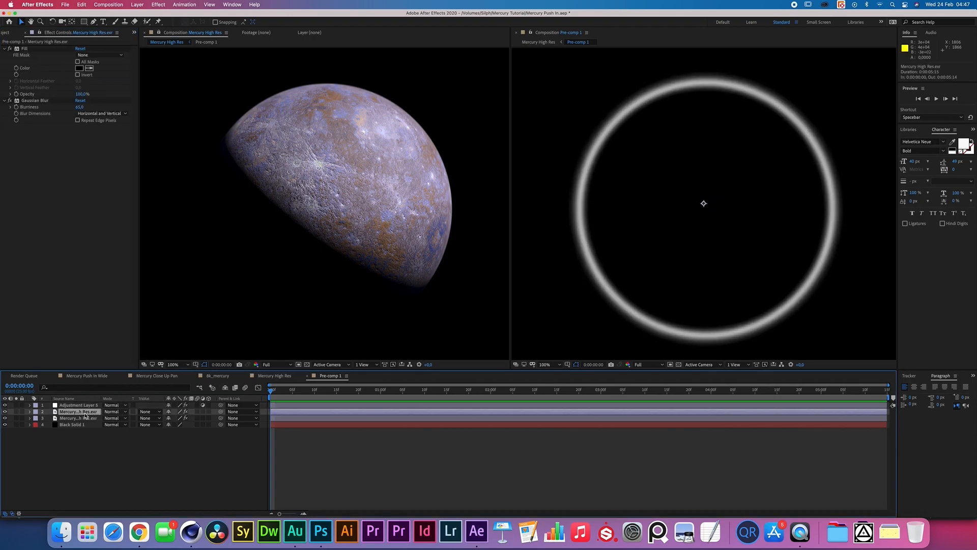
left_click_drag(79, 107, 158, 99)
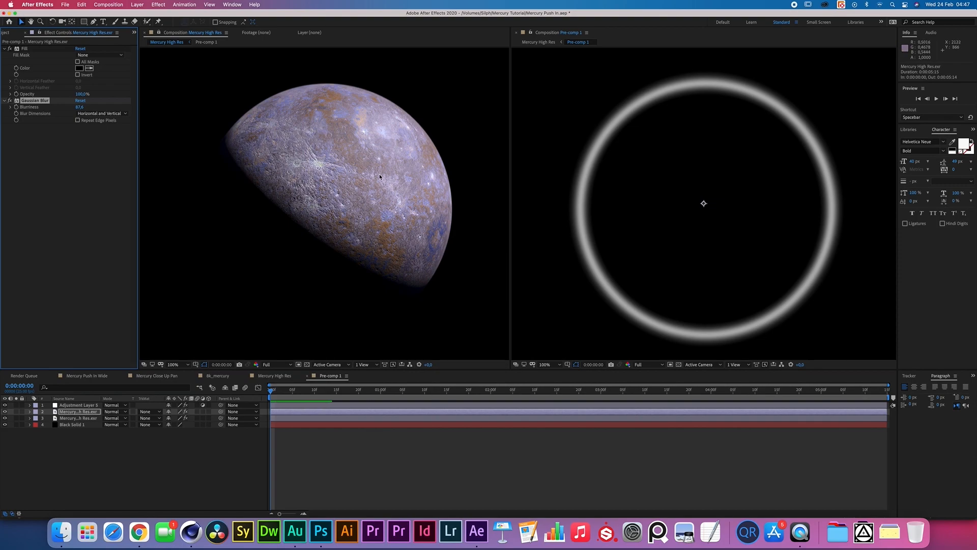
left_click_drag(79, 106, 96, 107)
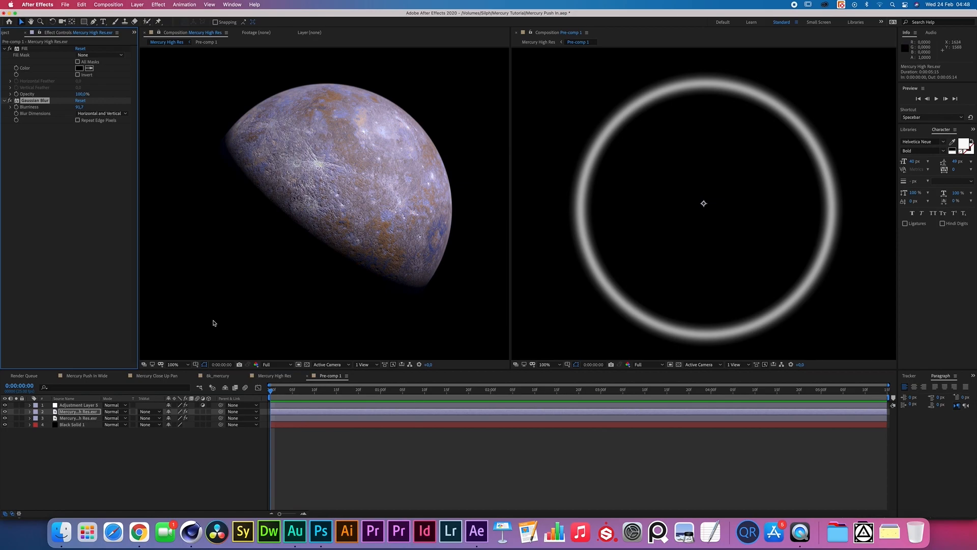
left_click(80, 106)
key("Return")
- Set the Gaussian Blur Blurriness of the white-filled Mercury layer to 50 in the ring pre-comp
left_click(81, 418)
left_click(80, 107)
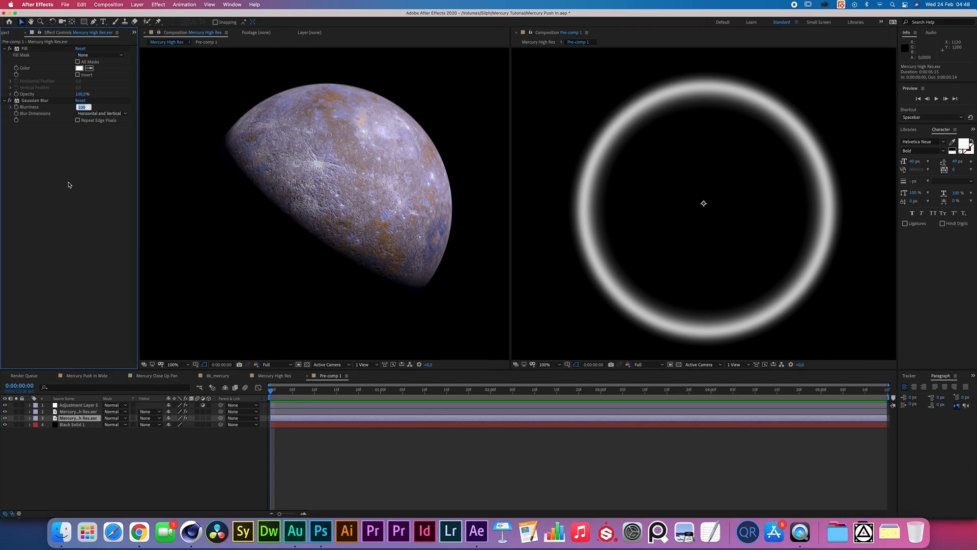
key("Return")
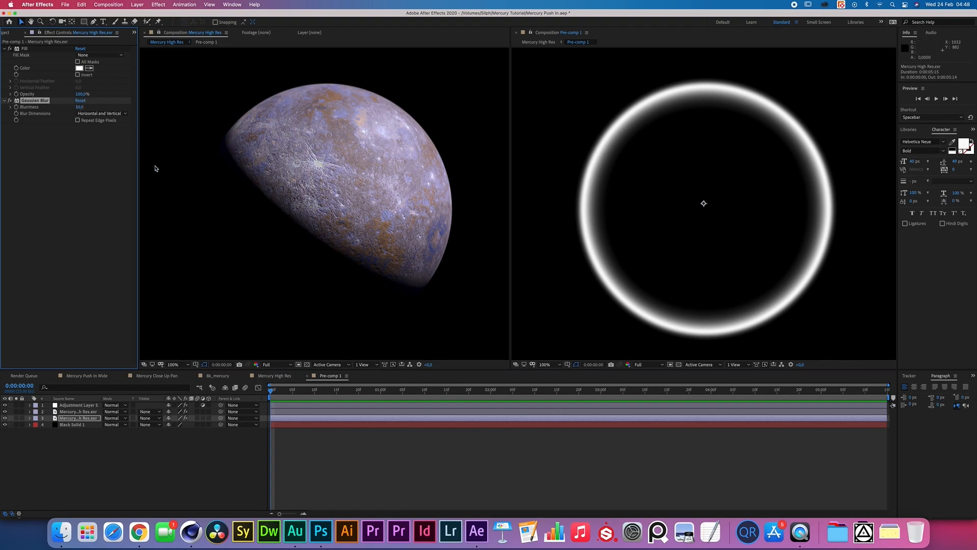
- Lower the adjustment layer's Exposure to dim the ring and soften the white-filled Mercury layer's outer edge with more blur
left_click(76, 404)
left_click_drag(77, 70, 74, 70)
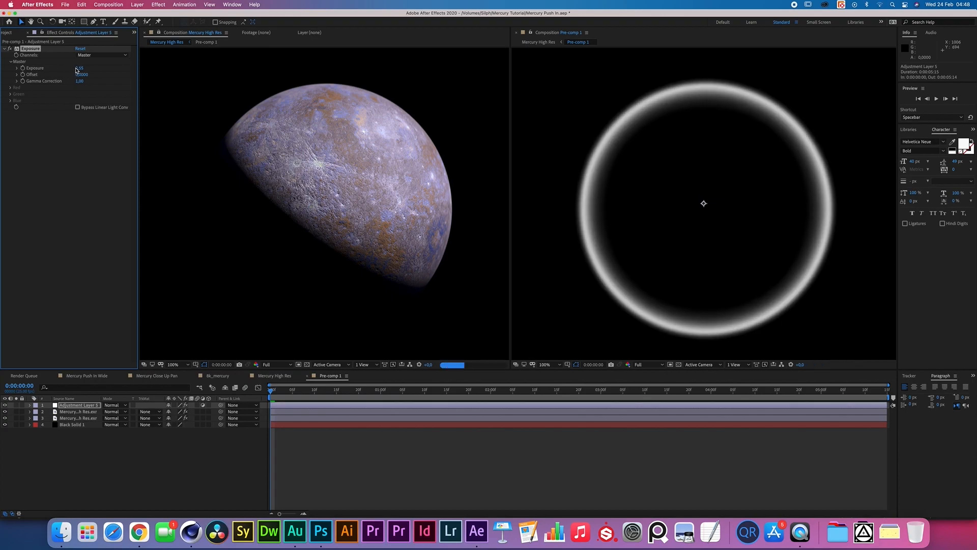
left_click(90, 413)
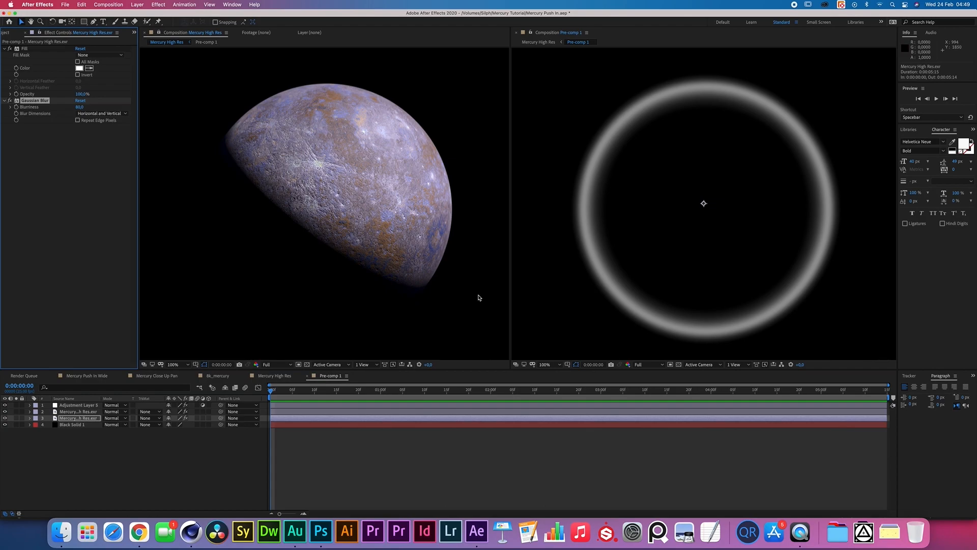
- Close the ring pre-comp viewer, return to the Mercury High Res composition and select the Organic Starfield Backplate 17 footage
left_click(516, 33)
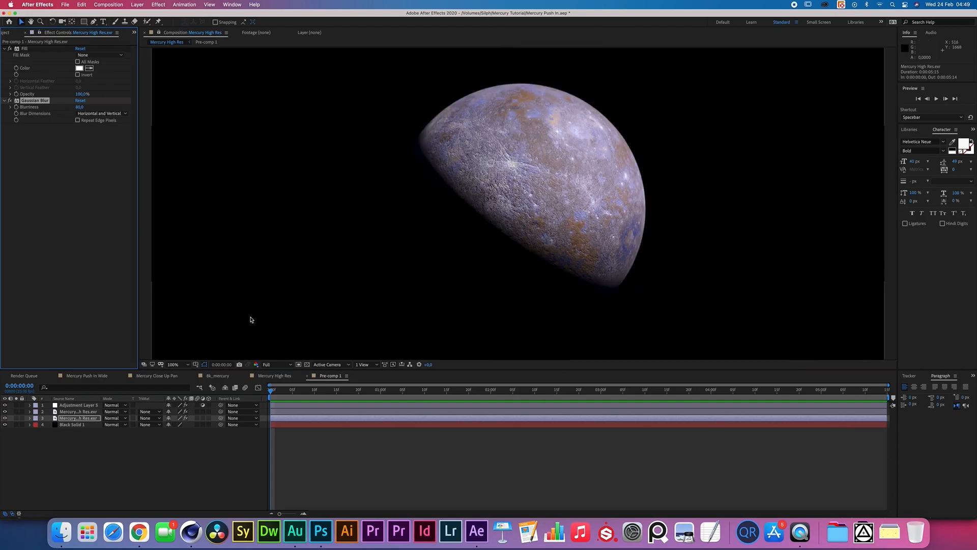
left_click(284, 377)
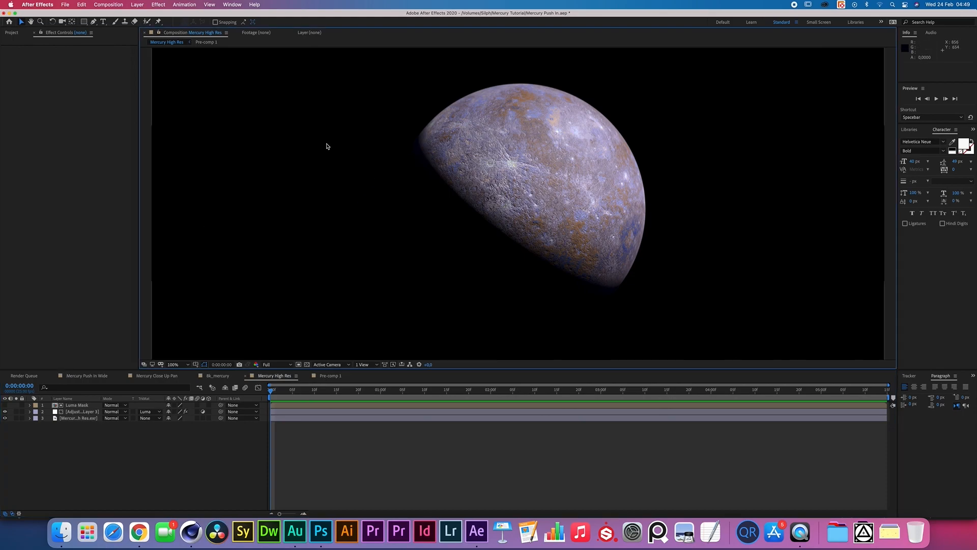
left_click(11, 33)
left_click(70, 245)
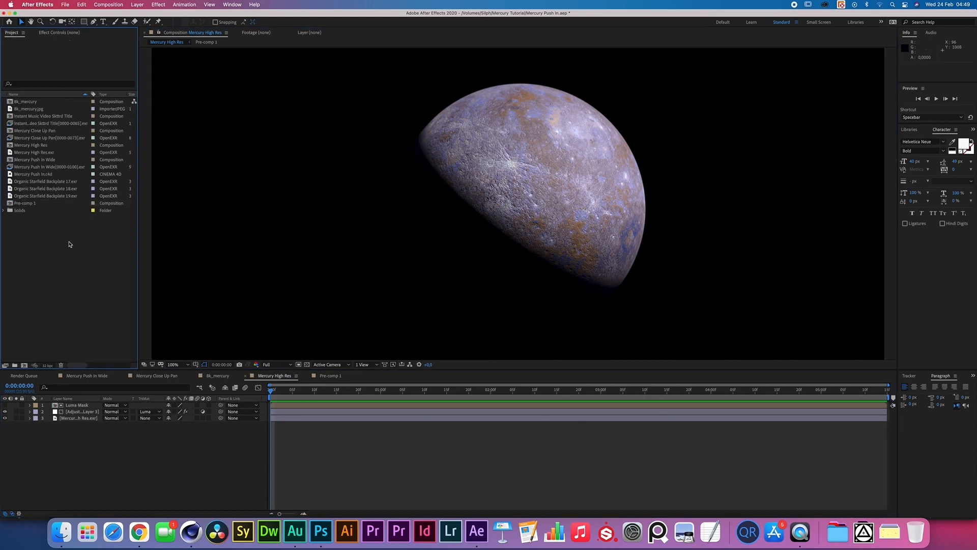
left_click(46, 182)
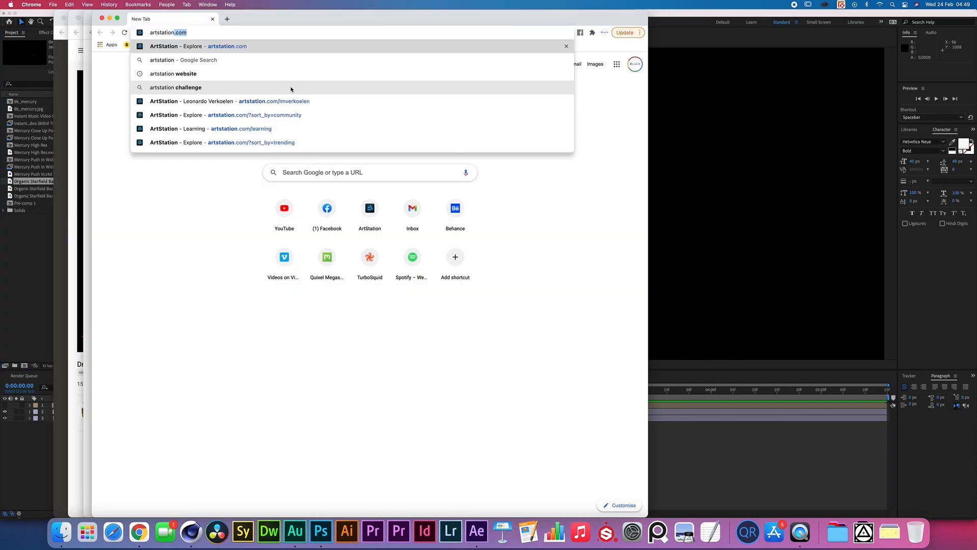
- Switch to Chrome and examine the 100 Organic Starfields Pack and its preview image in the ArtStation profile's store
key("Return")
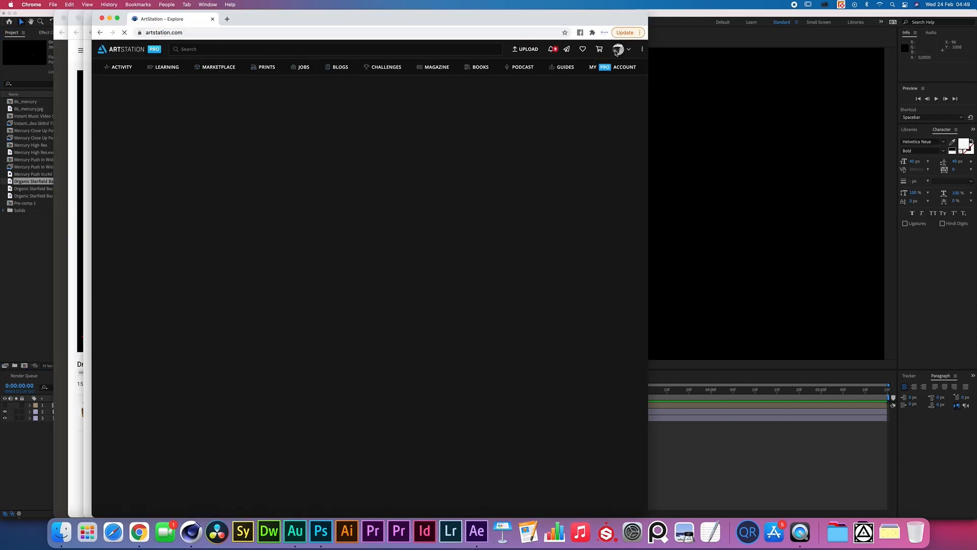
left_click(617, 49)
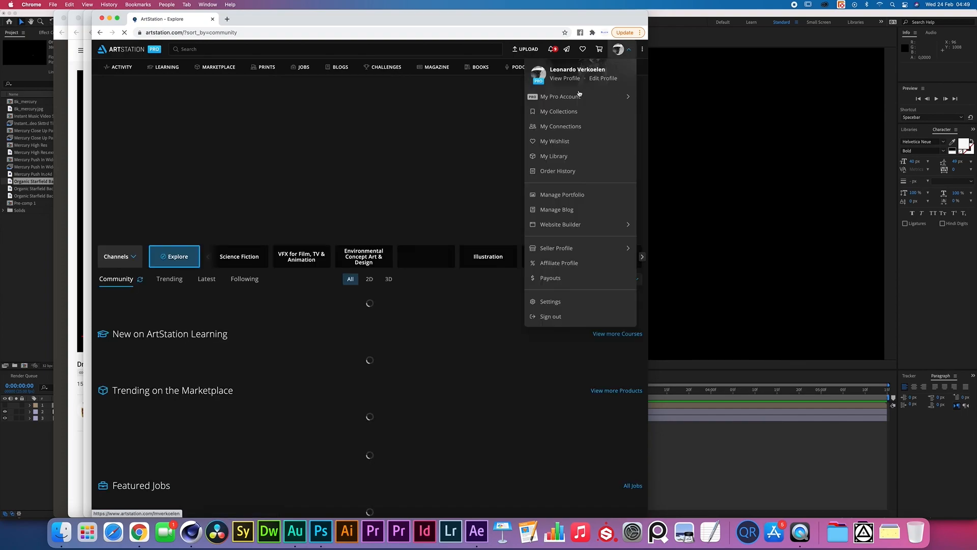
left_click(579, 93)
left_click(237, 274)
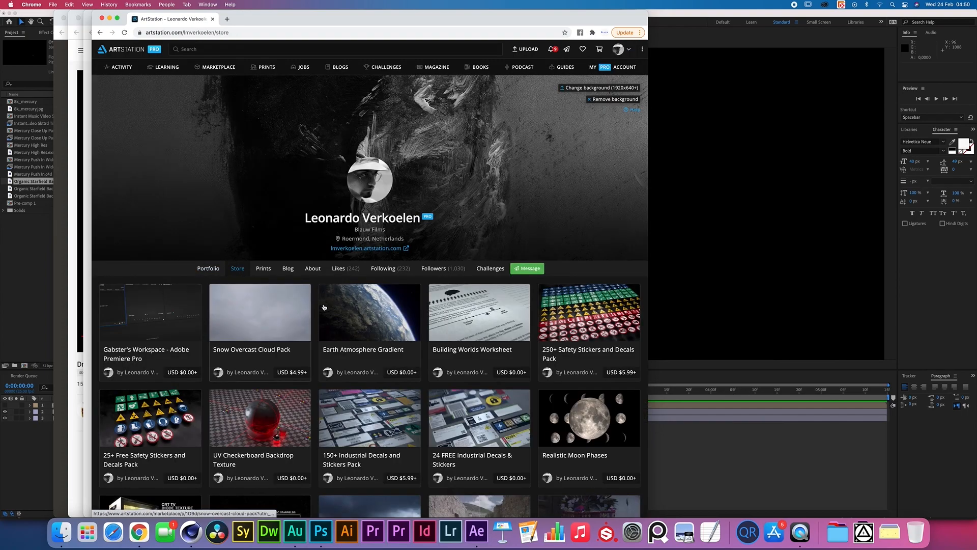
scroll(323, 307, "down", 5)
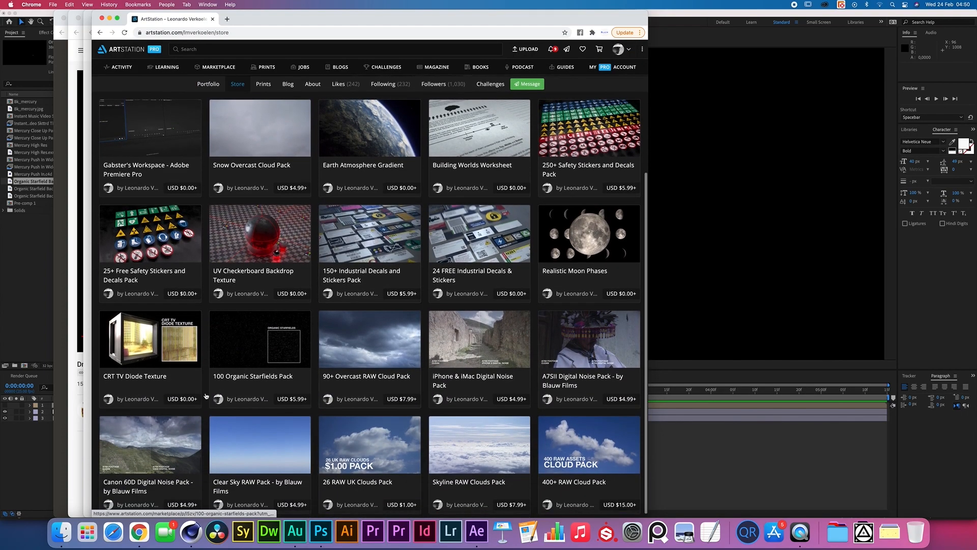
left_click(206, 396)
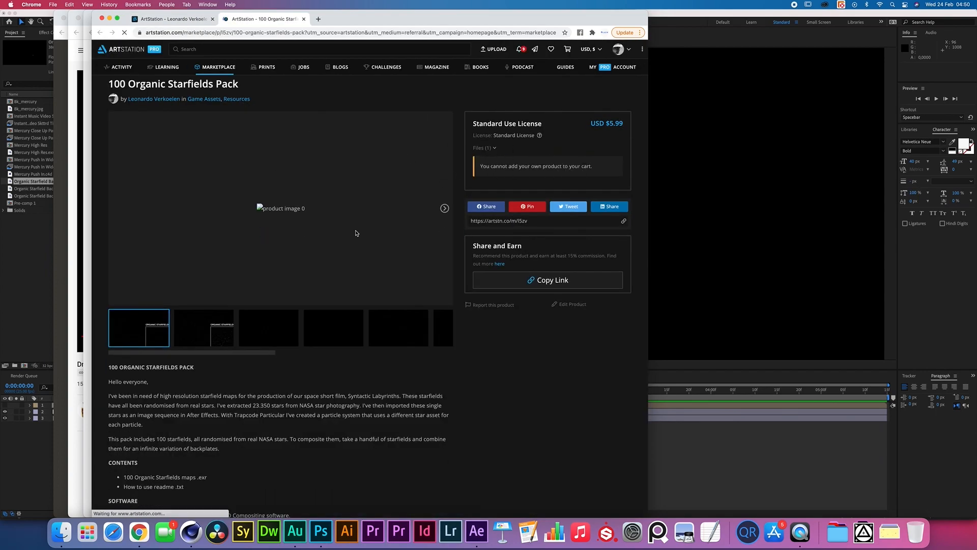
left_click(209, 326)
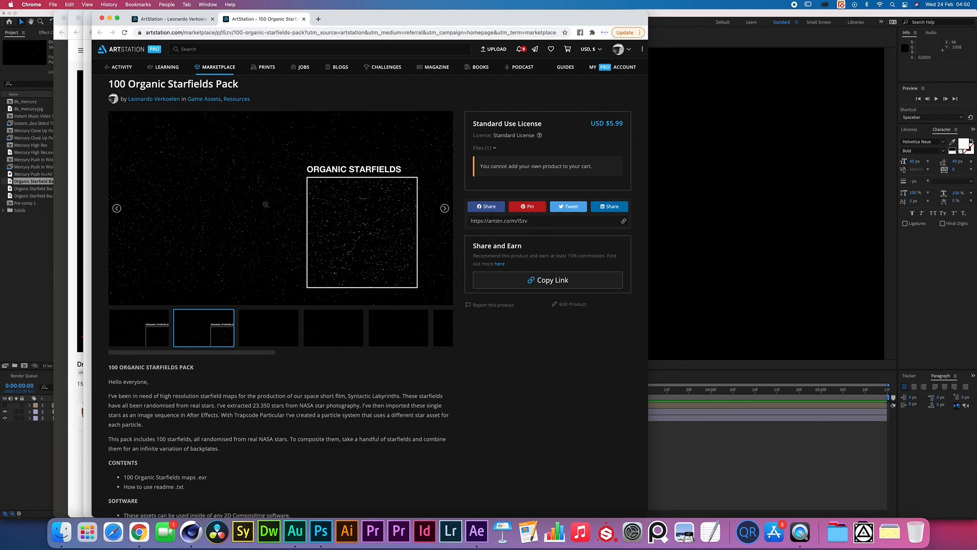
- Back in After Effects, place Organic Starfield Backplates 17, 18 and 19 beneath the Mercury layer in the Mercury High Res composition
left_click(43, 196)
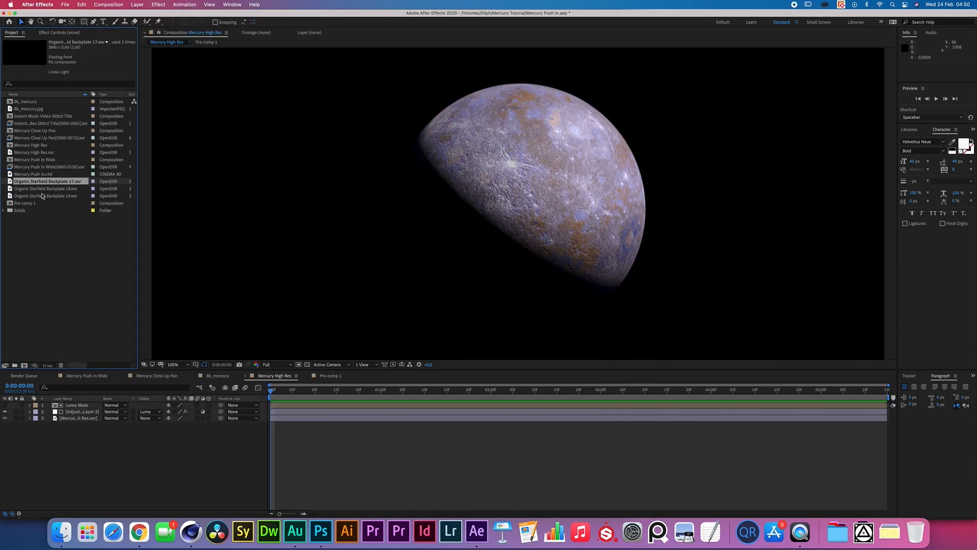
left_click(42, 197, "shift")
left_click_drag(33, 196, 68, 442)
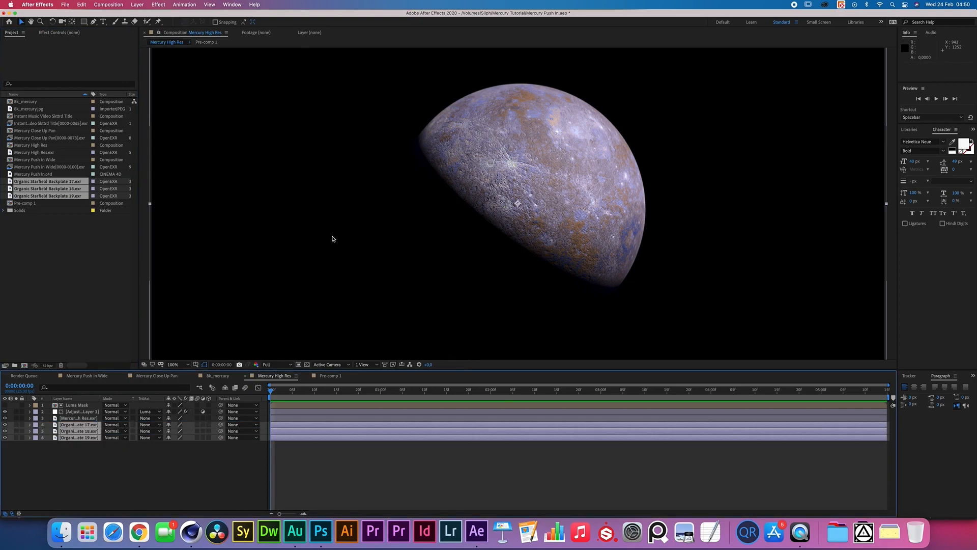
left_click(331, 240)
- Set the blending mode of the Organic Starfield Backplate 17 and 18 layers to Add
left_click(82, 431)
left_click(77, 425, "shift")
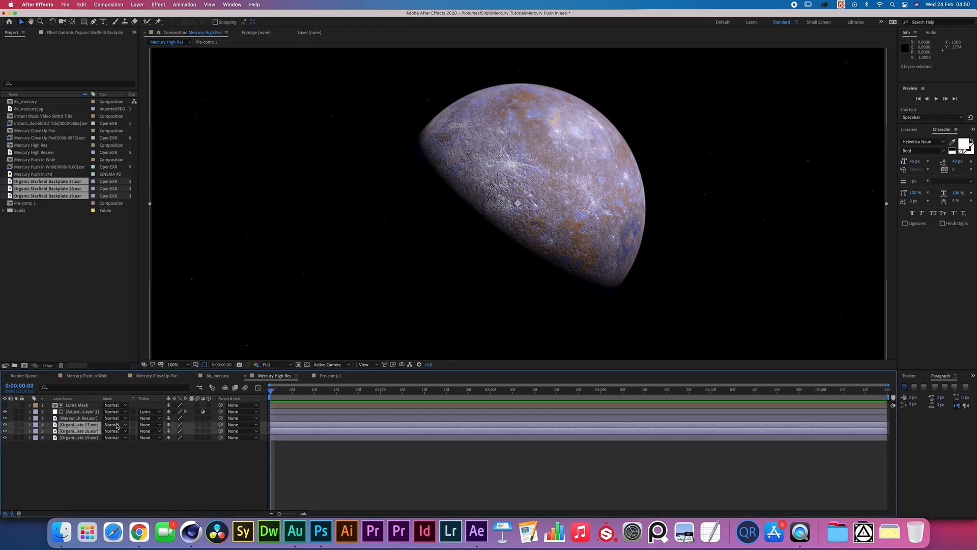
left_click(114, 425)
left_click(120, 253)
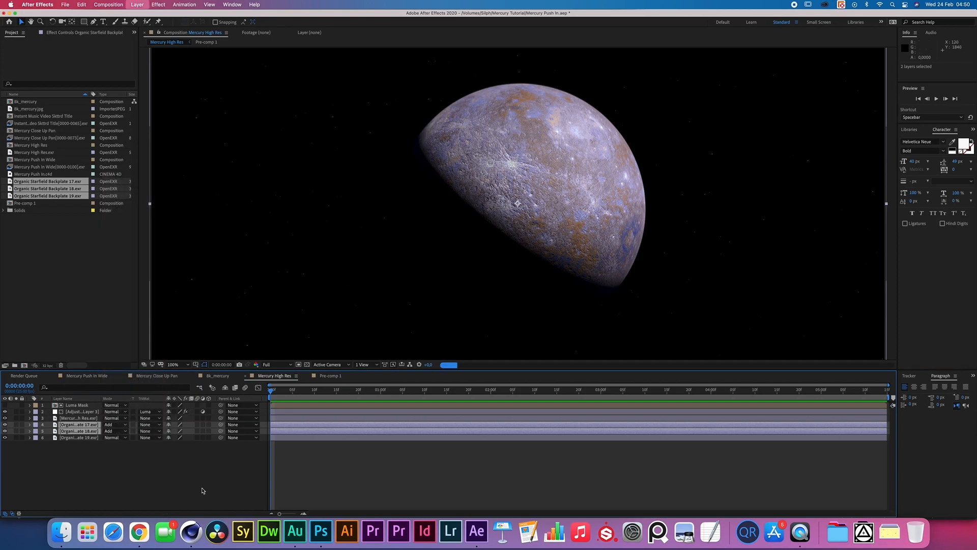
left_click(181, 502)
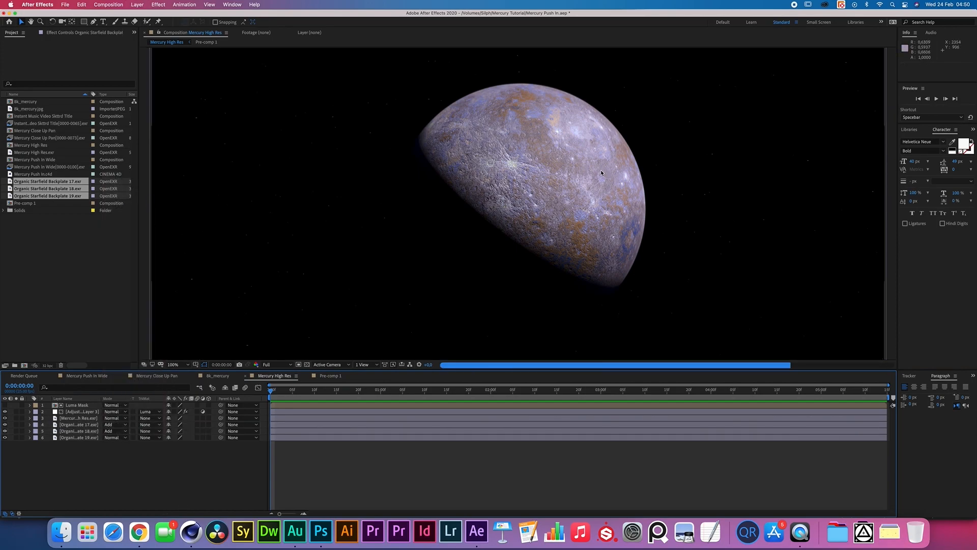
left_click(375, 262)
left_click(207, 455)
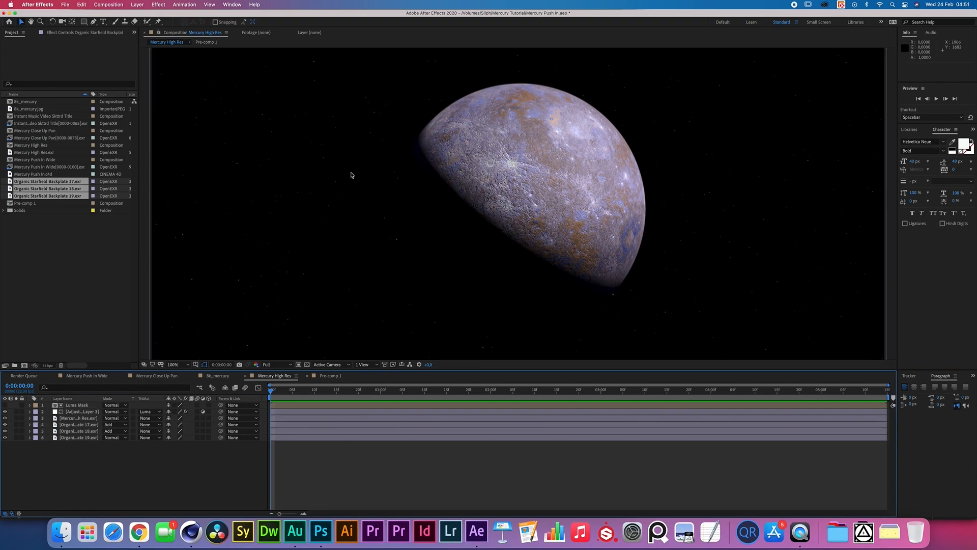
- Switch to Cinema 4D and add a Plane object 1920 cm wide and 1080 cm high
left_click(191, 531)
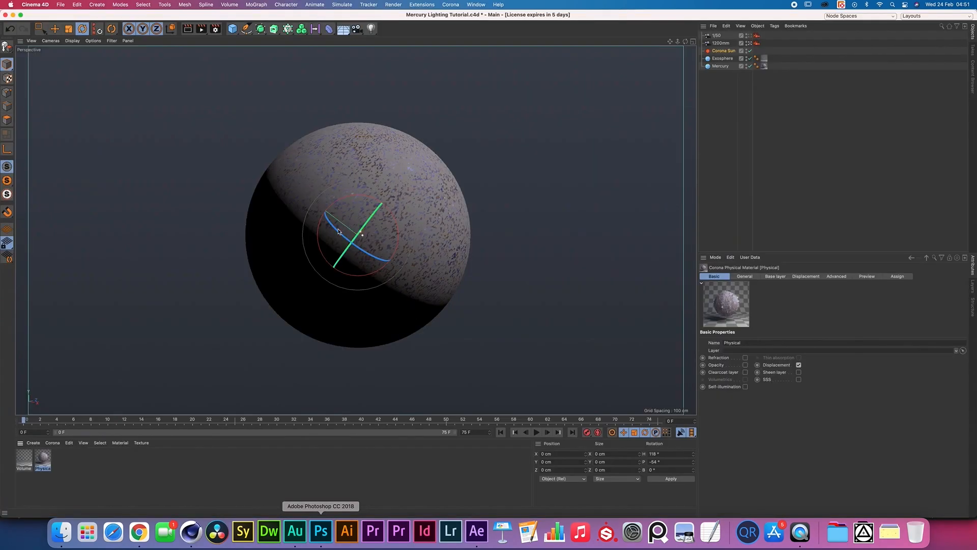
left_click(232, 30)
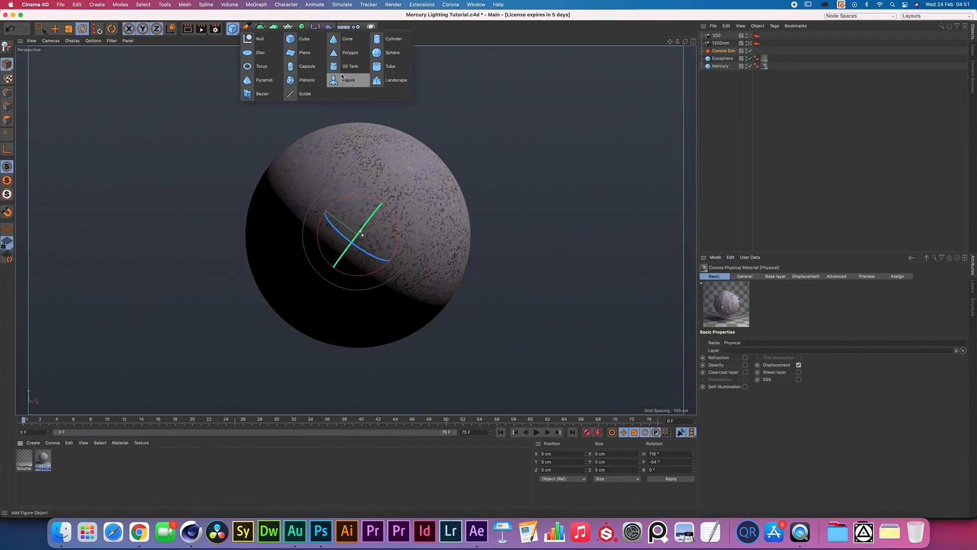
left_click(303, 53)
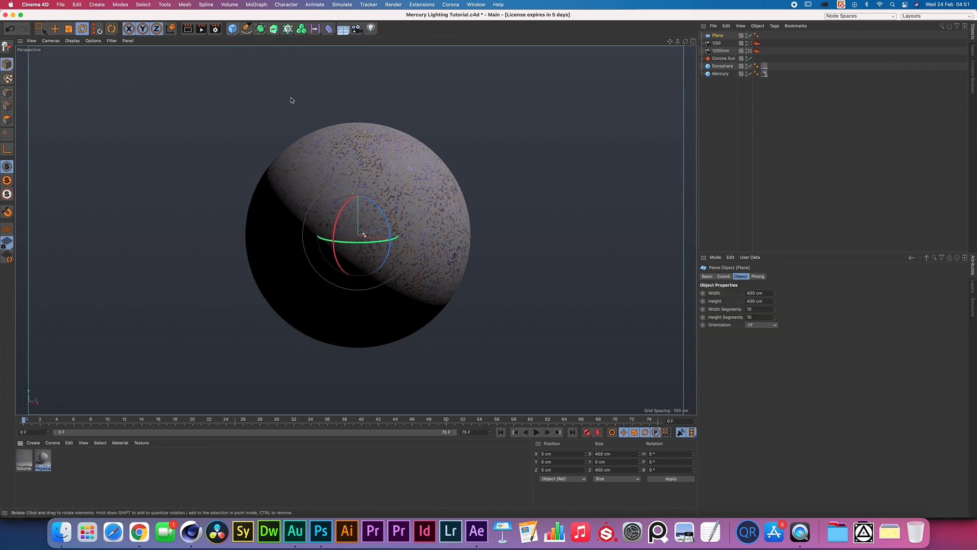
left_click(751, 292)
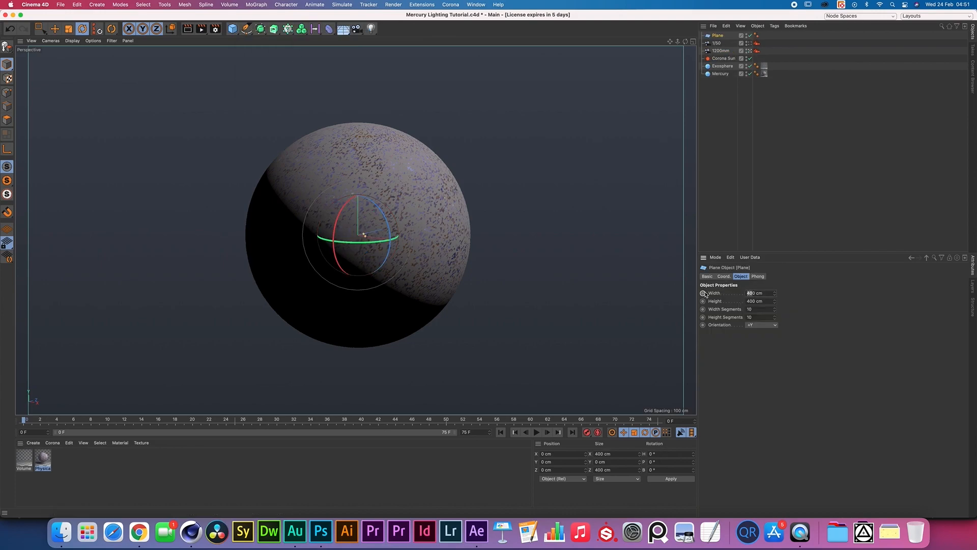
key("Tab")
type("1")
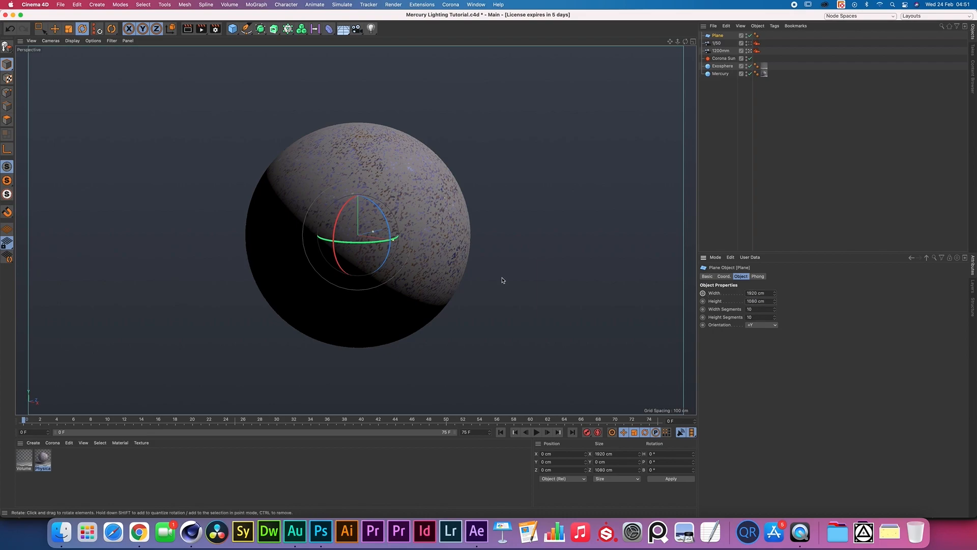
- Enlarge the plane, turn it to face the camera and move it into the background behind Mercury
key("e")
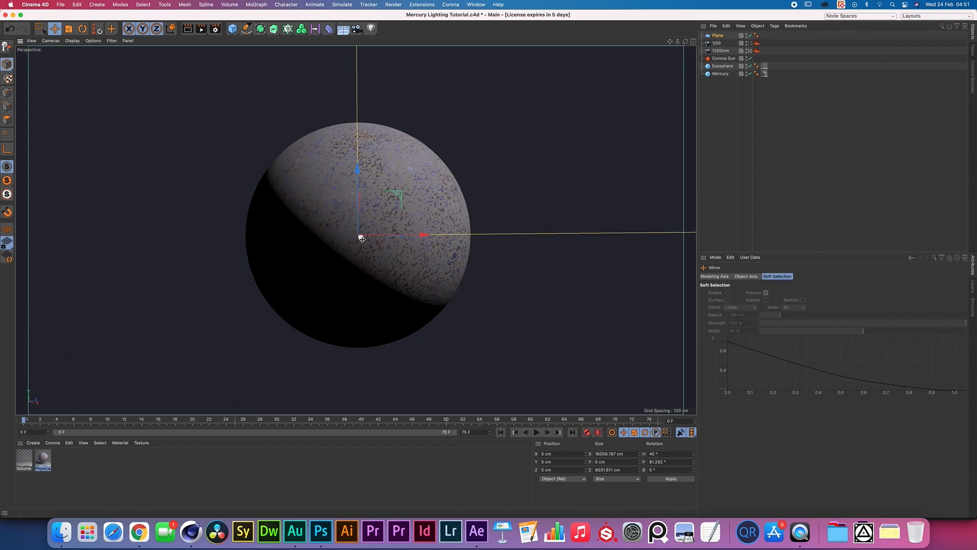
left_click_drag(362, 239, 218, 114)
- Create a Corona Light material and load an Organic Starfield Backplate image as its emission texture without copying it to the project
left_click(53, 443)
left_click(62, 409)
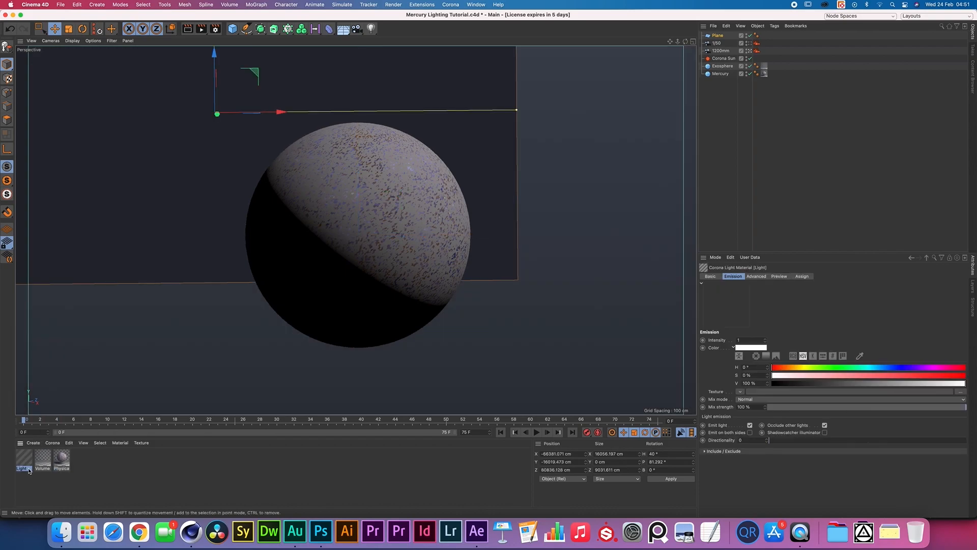
double_click(24, 459)
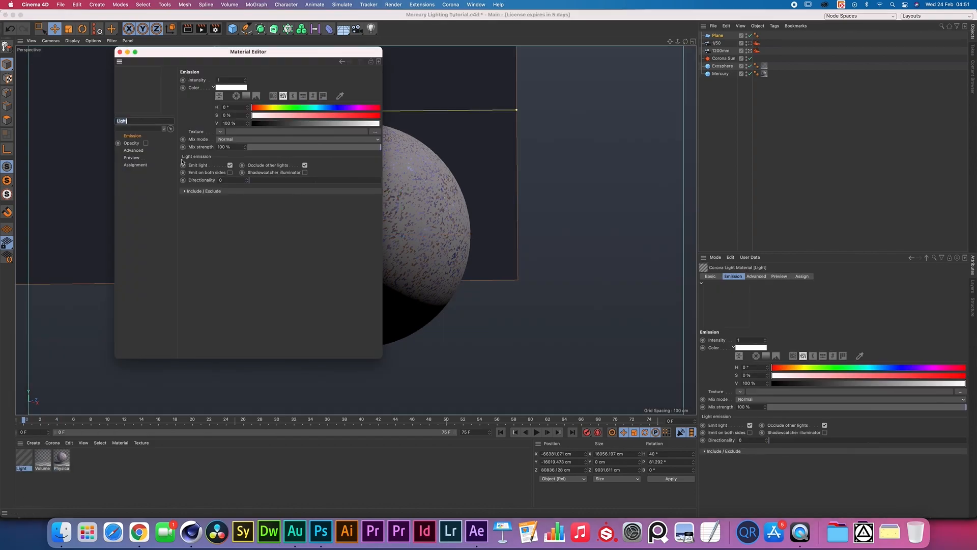
left_click(220, 132)
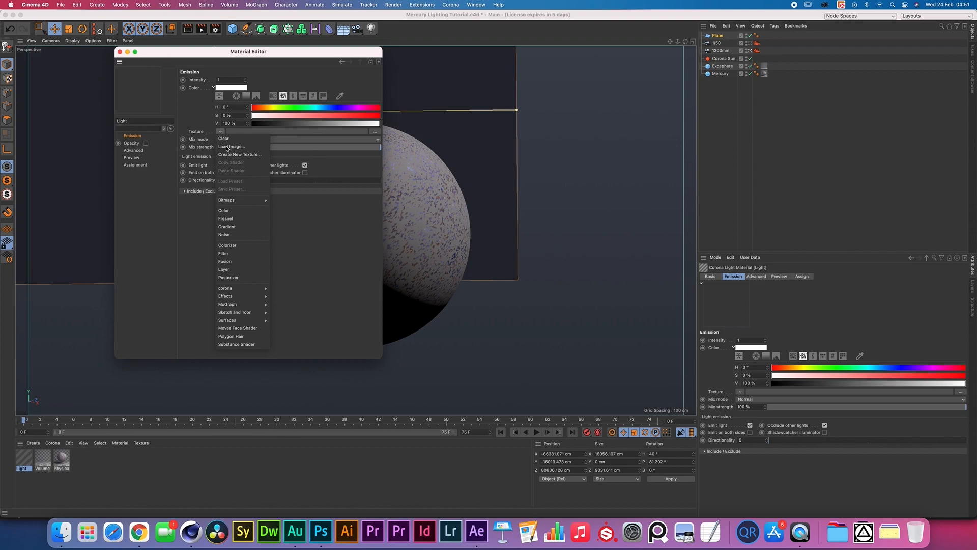
left_click(227, 147)
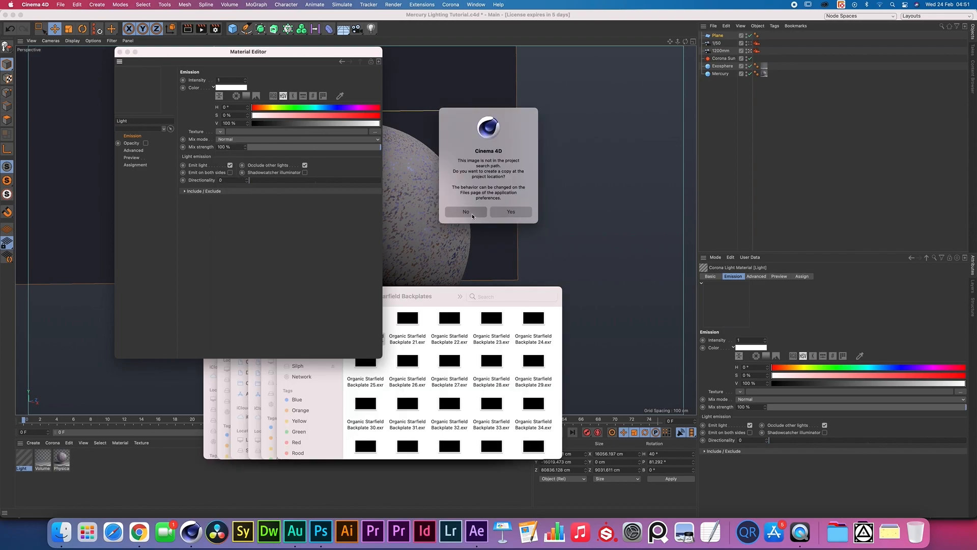
left_click(472, 216)
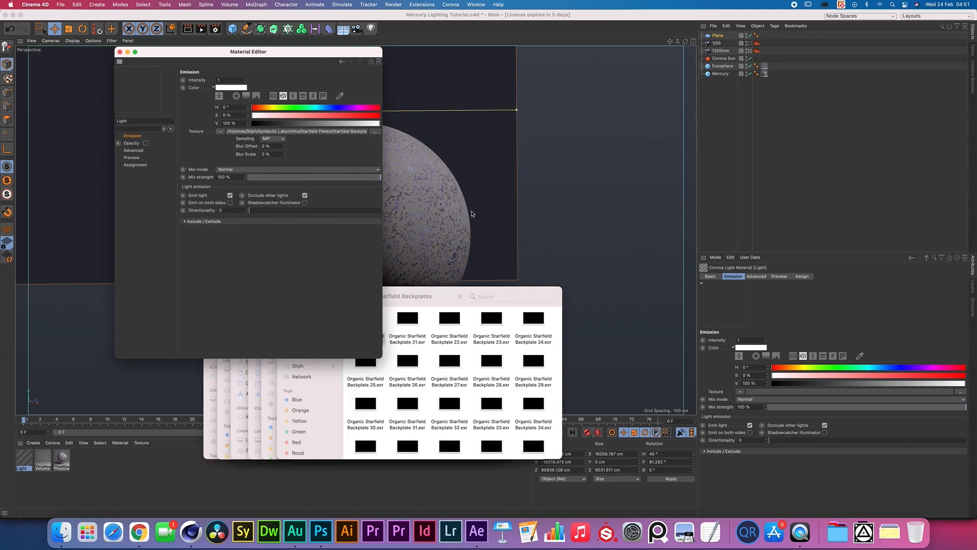
left_click(121, 52)
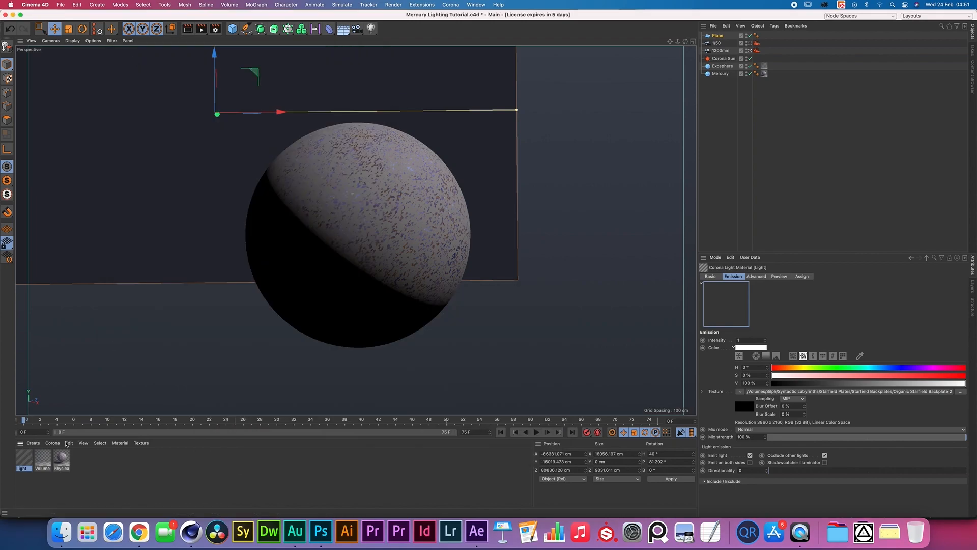
- Apply the starfield light material to the plane and render the camera view with Render Region
left_click_drag(23, 458, 177, 50)
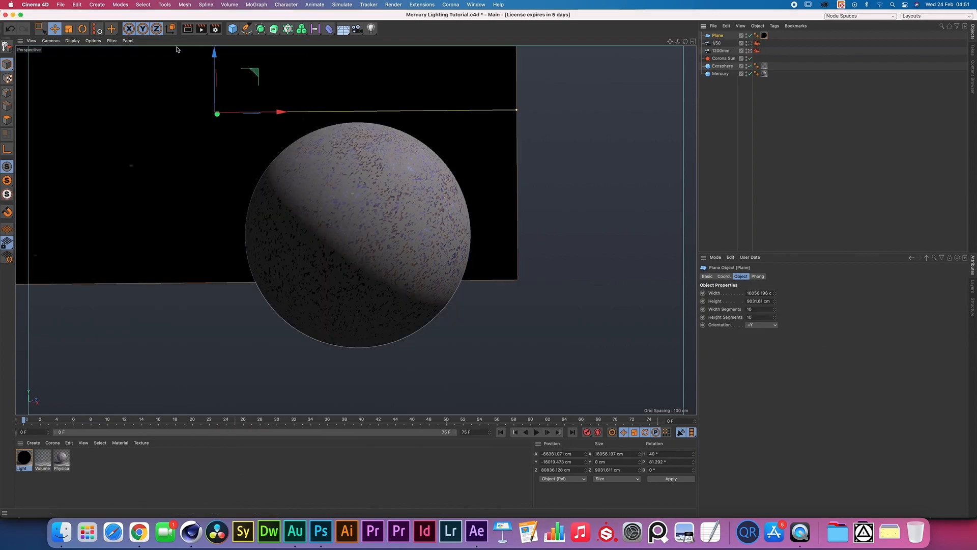
left_click(202, 31)
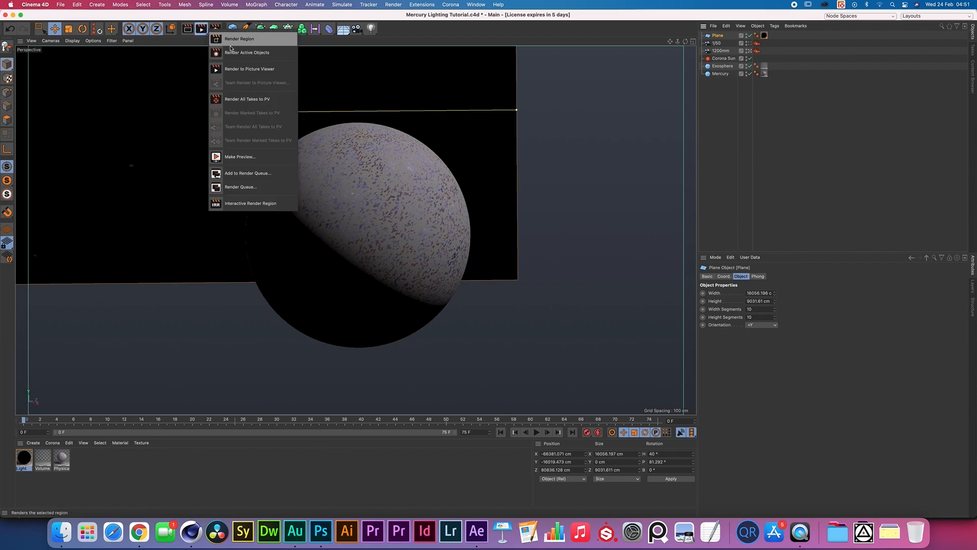
left_click(229, 40)
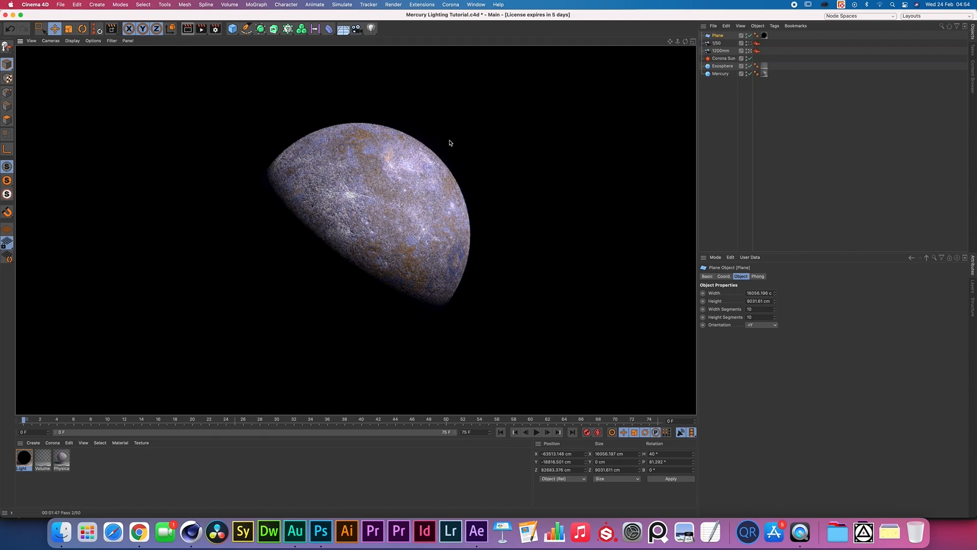
- Switch to After Effects and delete the Organic Starfield Backplate 17 and 18 layers, leaving only backplate 19
key("super+Tab")
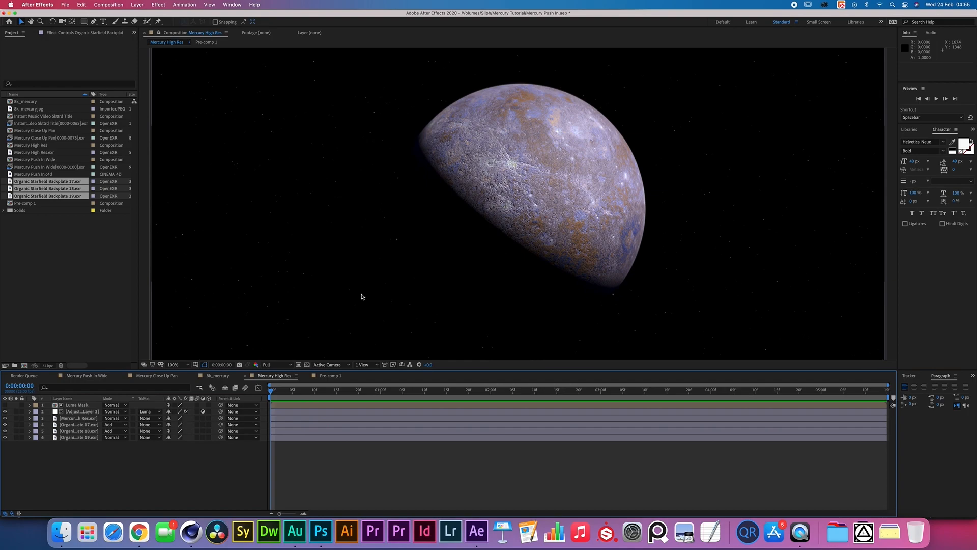
left_click(85, 425)
key("Delete")
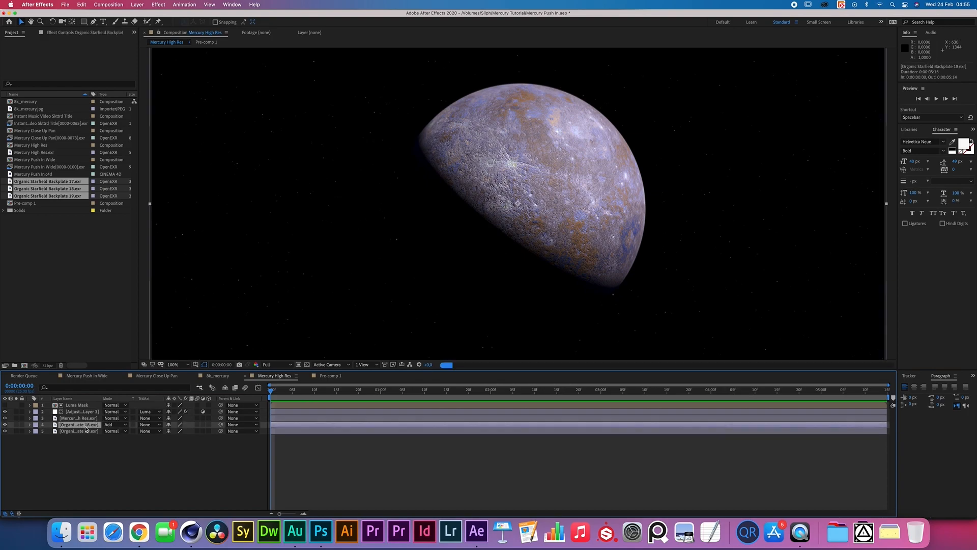
key("Delete")
key("comma")
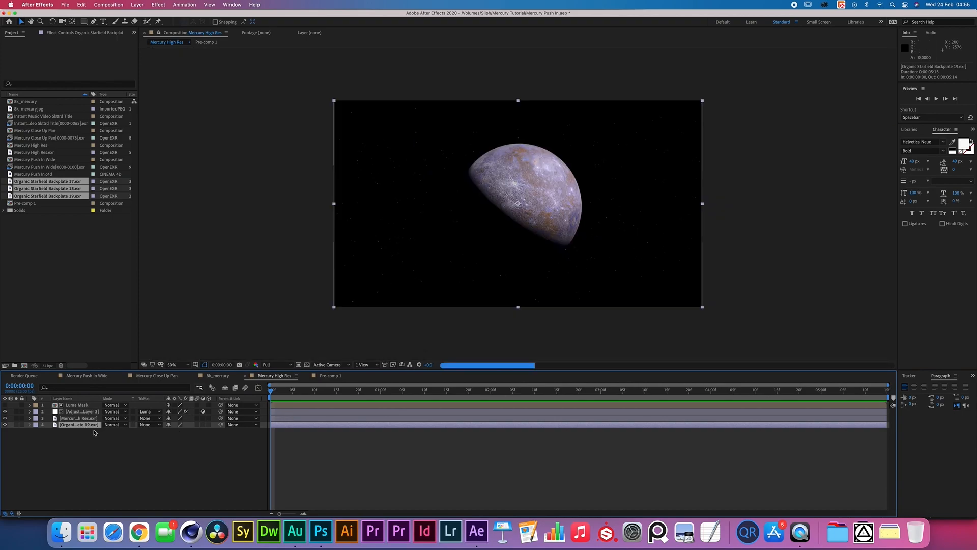
- Create a comp-sized black solid directly above the remaining starfield layer
left_click(137, 5)
mouse_move(138, 16)
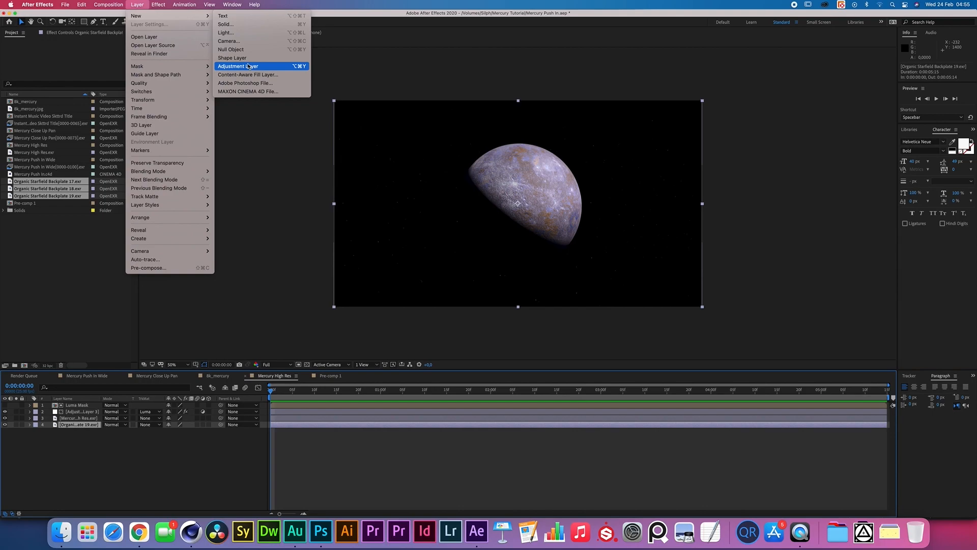
key("super+y")
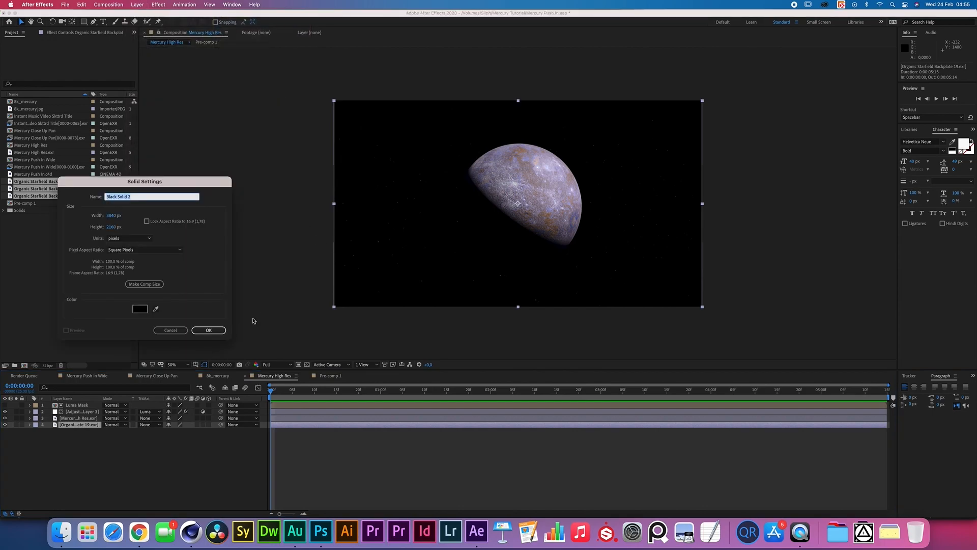
left_click(157, 283)
key("Return")
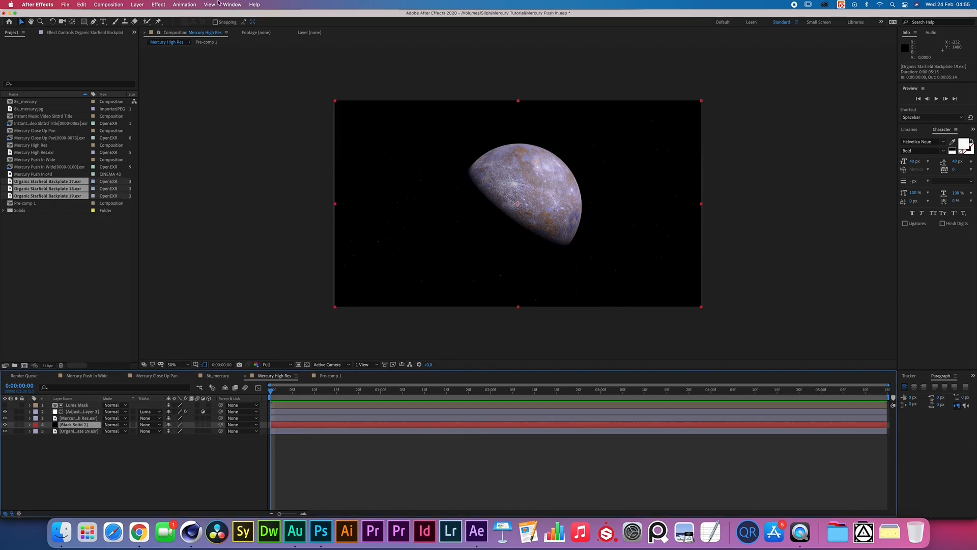
- Apply the Fractal Noise effect to the black solid and solo the layer
left_click(158, 5)
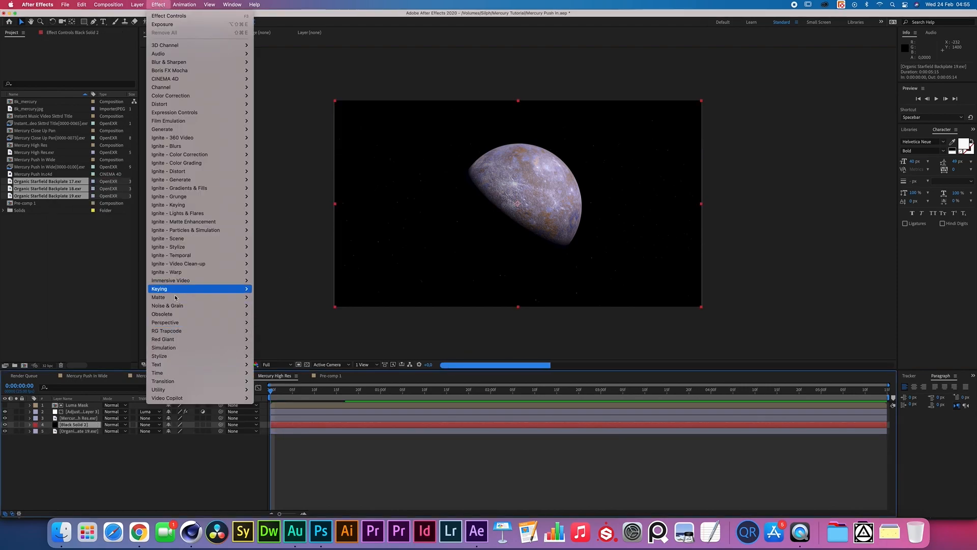
mouse_move(213, 306)
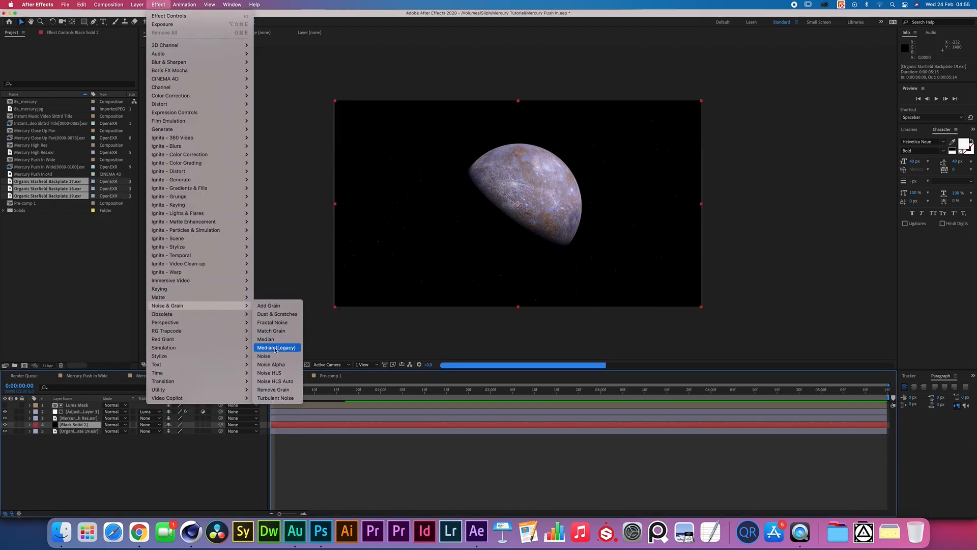
left_click(272, 323)
left_click(17, 424)
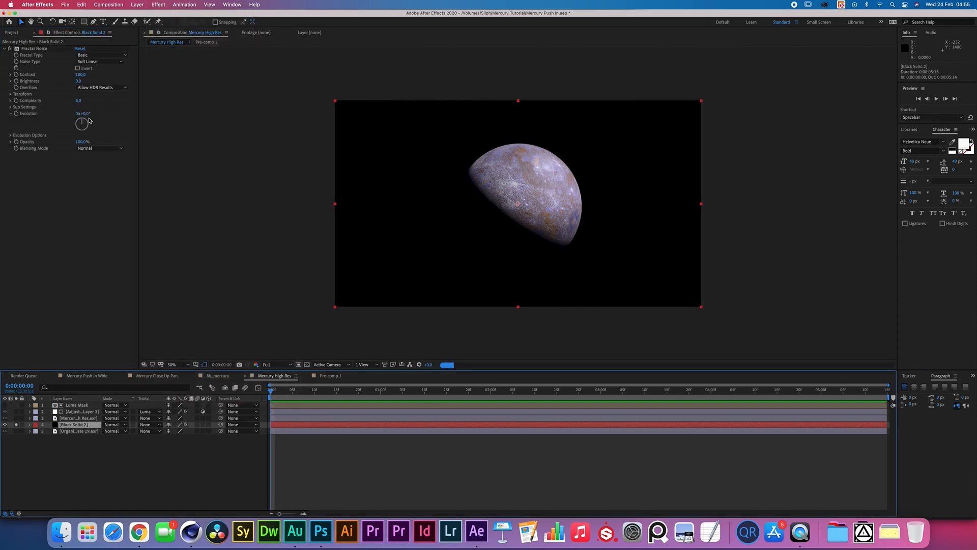
- Set the Fractal Noise type to Dynamic and raise its contrast to about 285
left_click(94, 62)
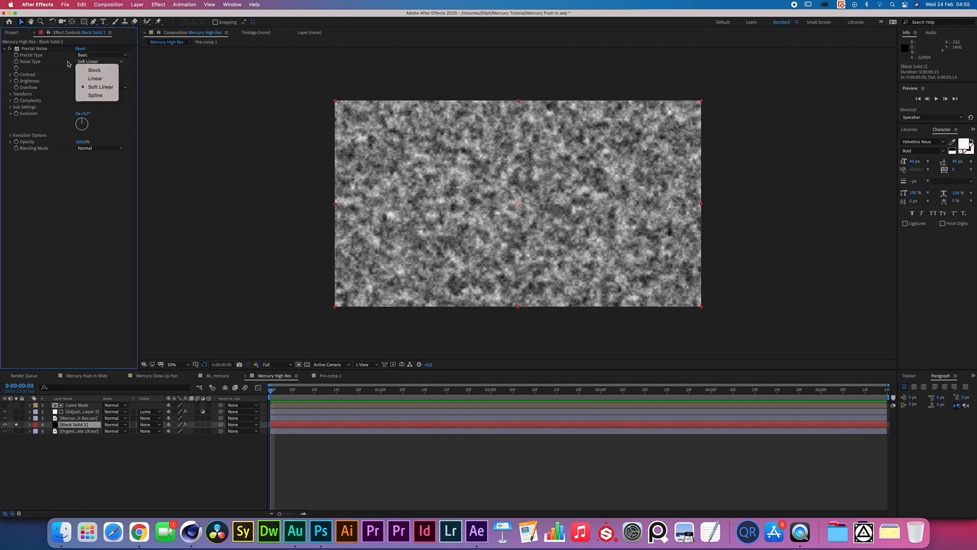
left_click(69, 63)
left_click(96, 56)
left_click(98, 105)
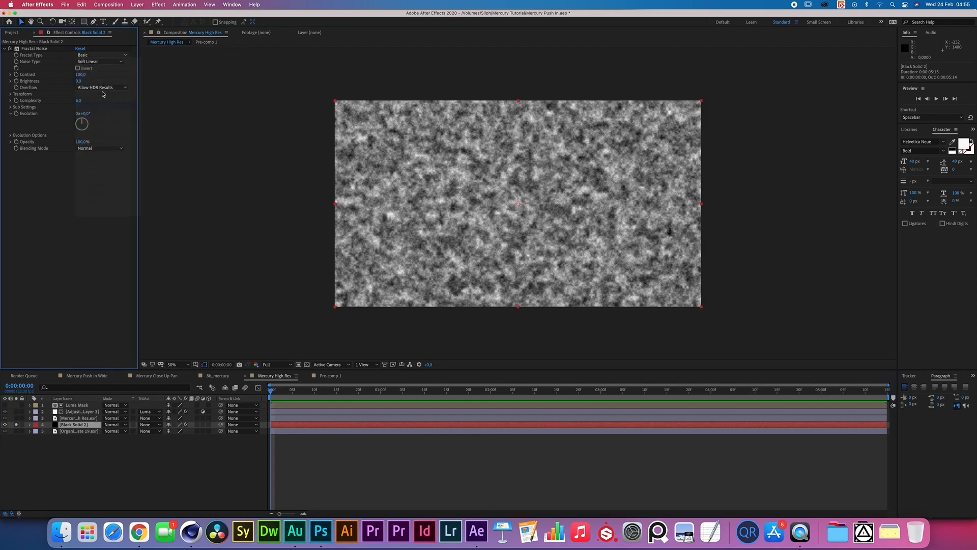
left_click_drag(80, 75, 151, 75)
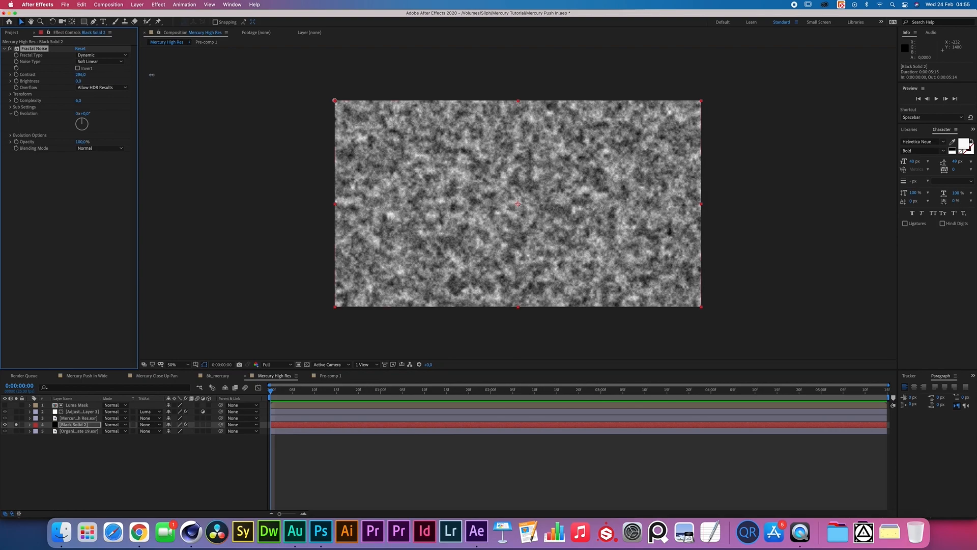
- Lower the Fractal Noise brightness to about -60 and enlarge its scale to about 228
left_click(10, 81)
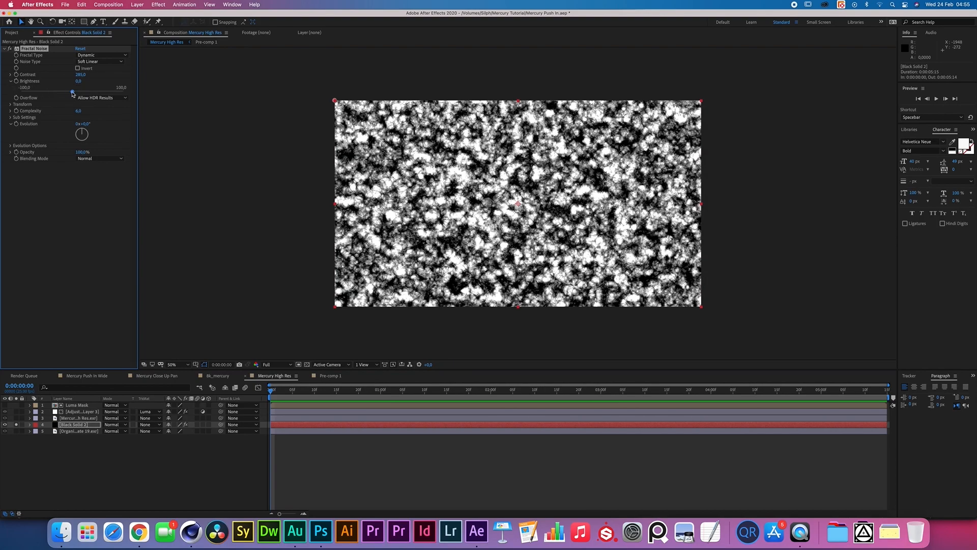
left_click(42, 92)
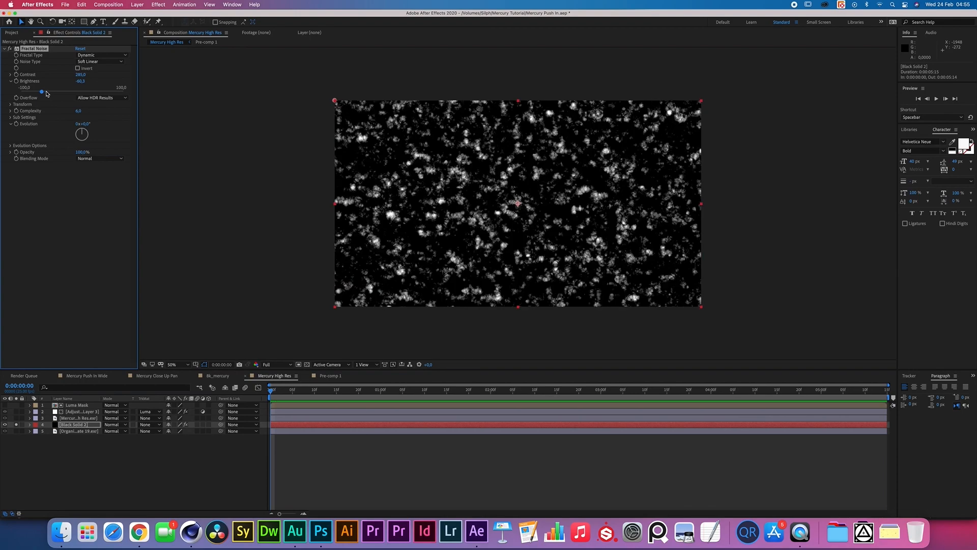
left_click(10, 104)
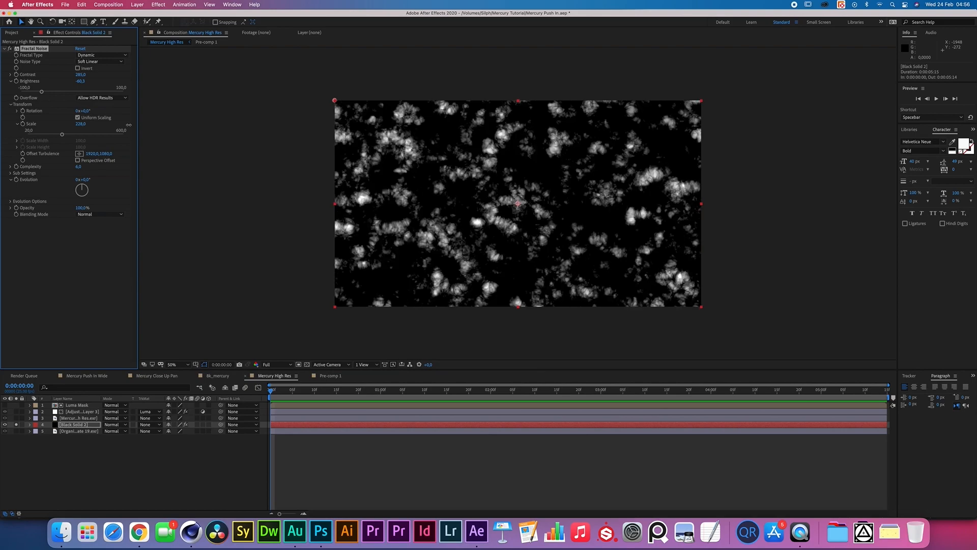
- Unsolo the noise solid and set it as the luma matte of the starfield layer beneath it
left_click(17, 425)
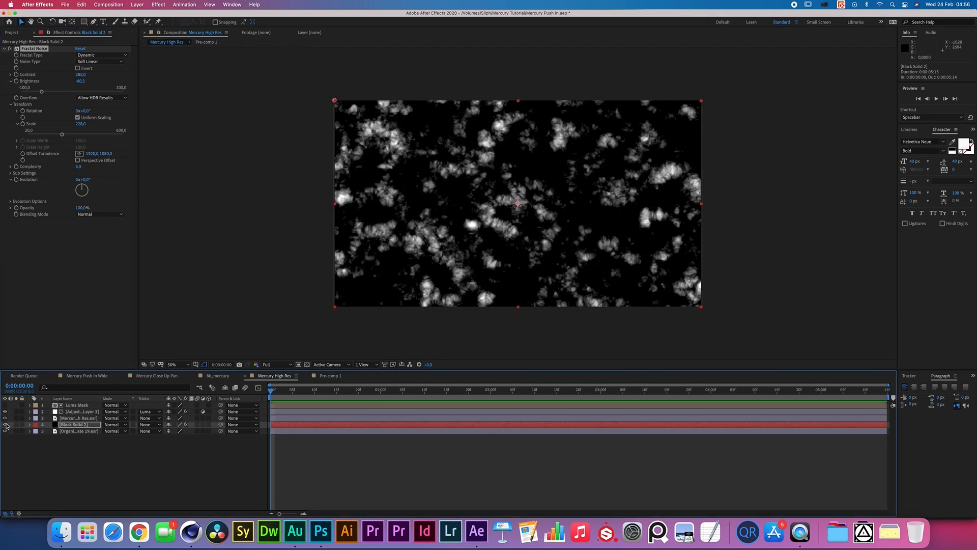
left_click(74, 431)
left_click(145, 432)
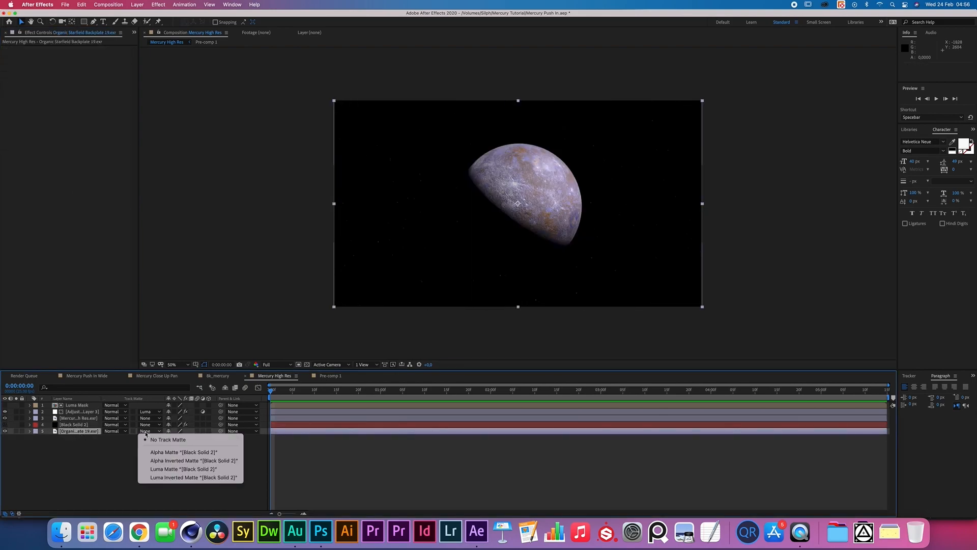
left_click(173, 469)
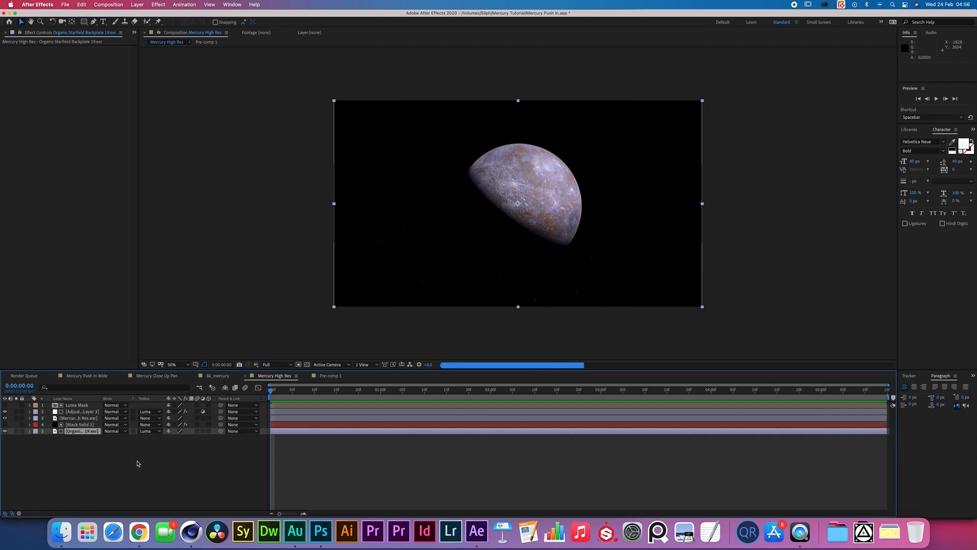
left_click(188, 478)
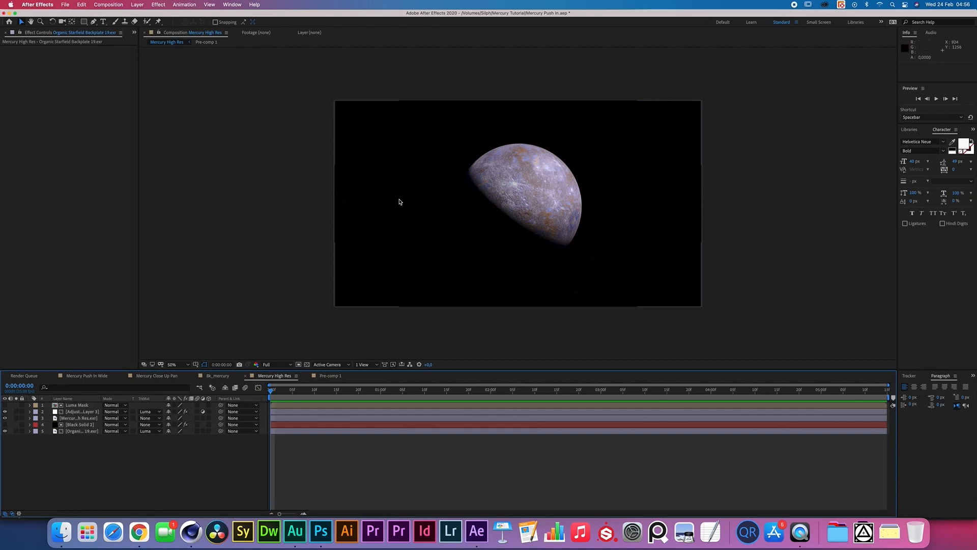
- Duplicate the starfield layer and draw a small Pen mask on the copy around a star beside Mercury
left_click(95, 431)
key("super+d")
left_click(93, 21)
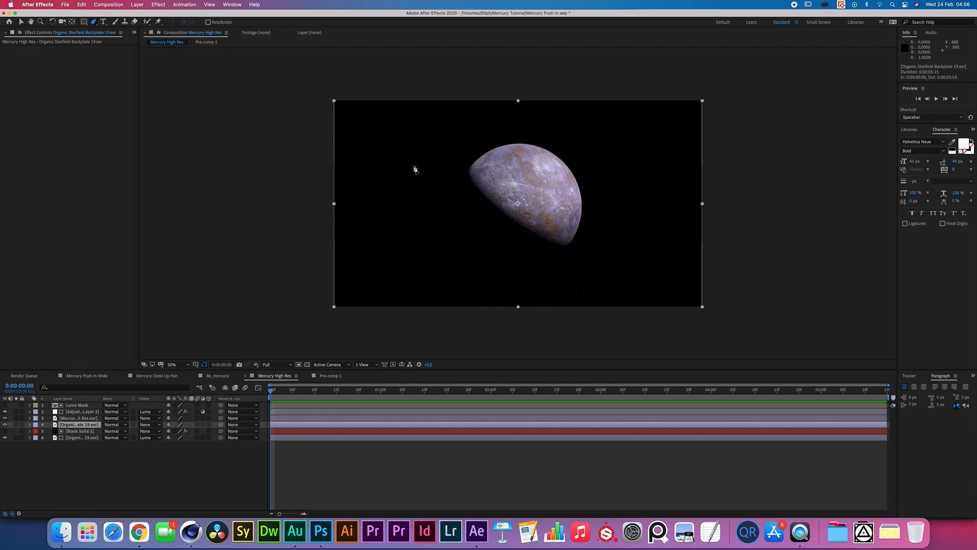
left_click(396, 200)
left_click_drag(396, 206, 405, 208)
left_click(397, 200)
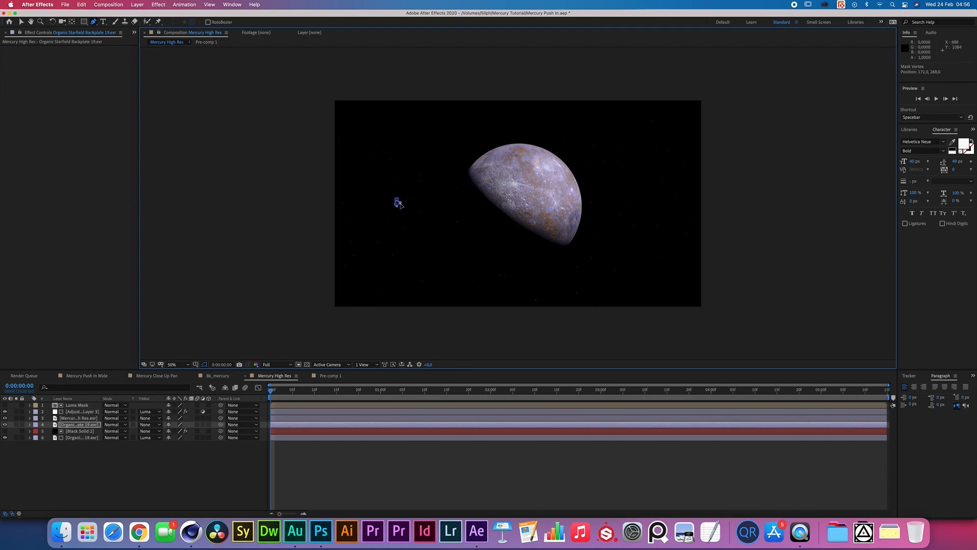
- Reposition the masked star copy to an empty area just beyond Mercury's upper-left edge
key("v")
key("p")
left_click_drag(168, 431, 268, 431)
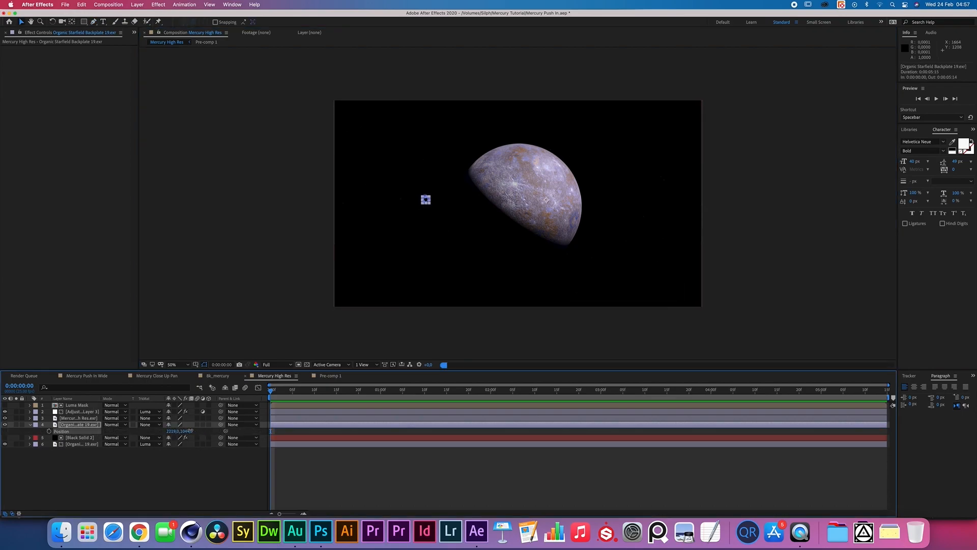
left_click_drag(185, 431, 5, 428)
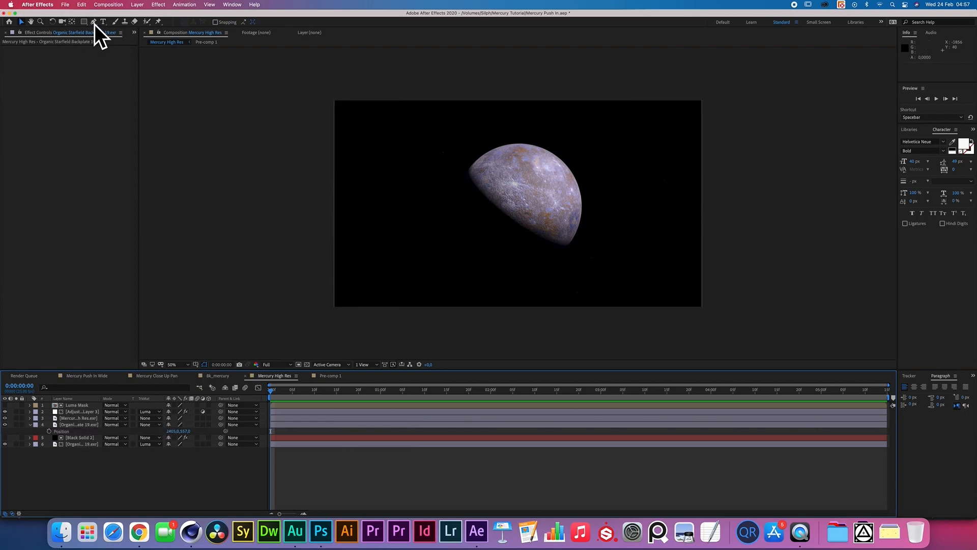
- Draw a four-point Pen mask on the matted starfield layer at the frame's left edge and expand the layer's properties
left_click(81, 444)
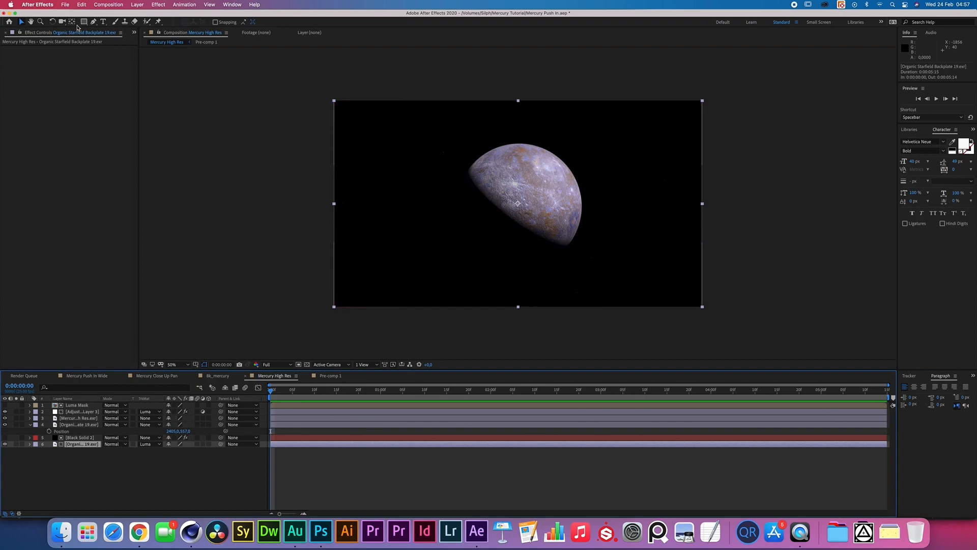
left_click(93, 22)
left_click(330, 191)
left_click(358, 196)
left_click(355, 220)
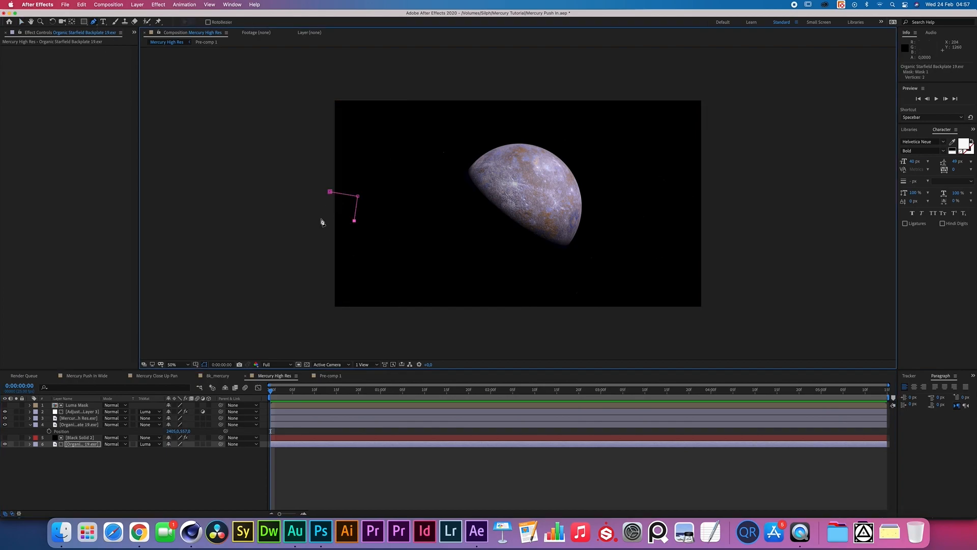
left_click(321, 218)
left_click(329, 192)
left_click(30, 445)
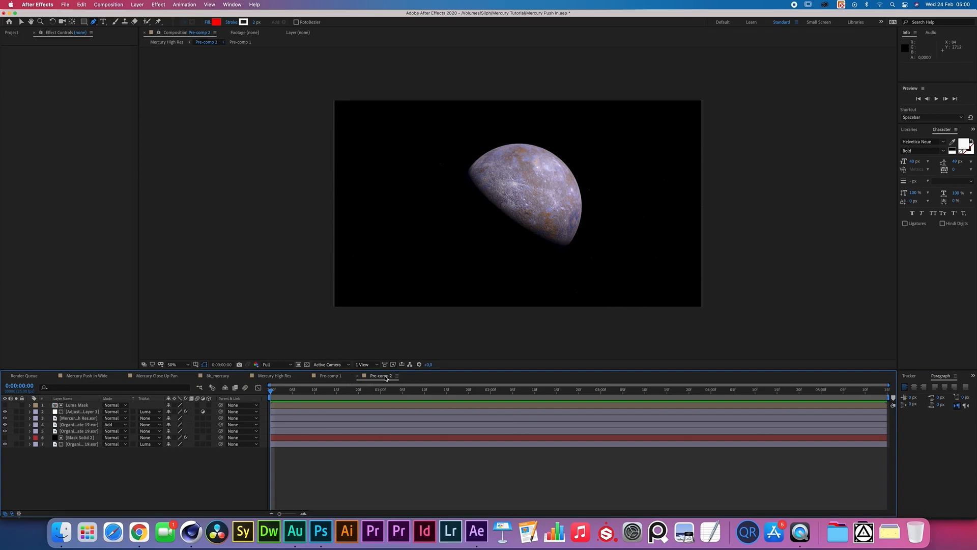
- Add an adjustment layer above Pre-comp 2 in the Mercury High Res composition and apply the Tritone effect to it
left_click(274, 375)
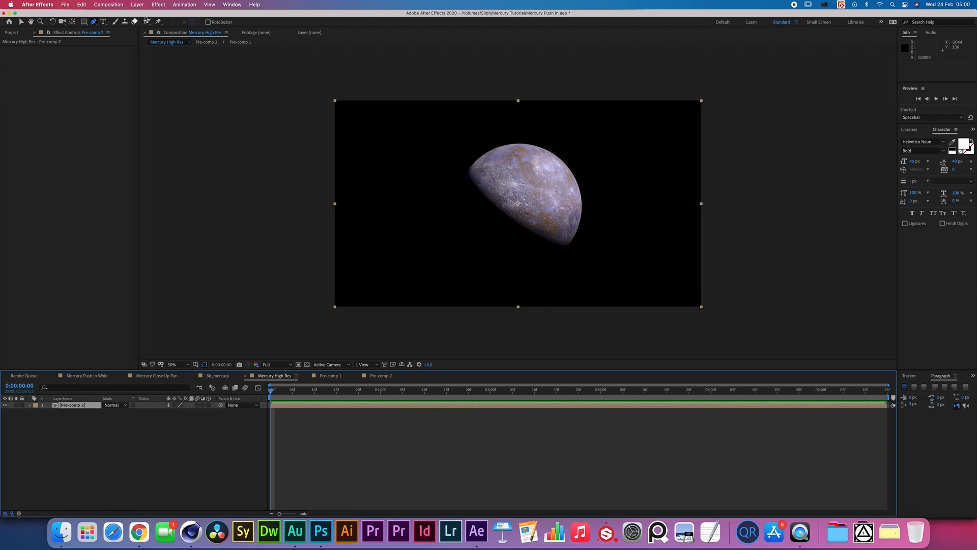
left_click(158, 5)
mouse_move(137, 5)
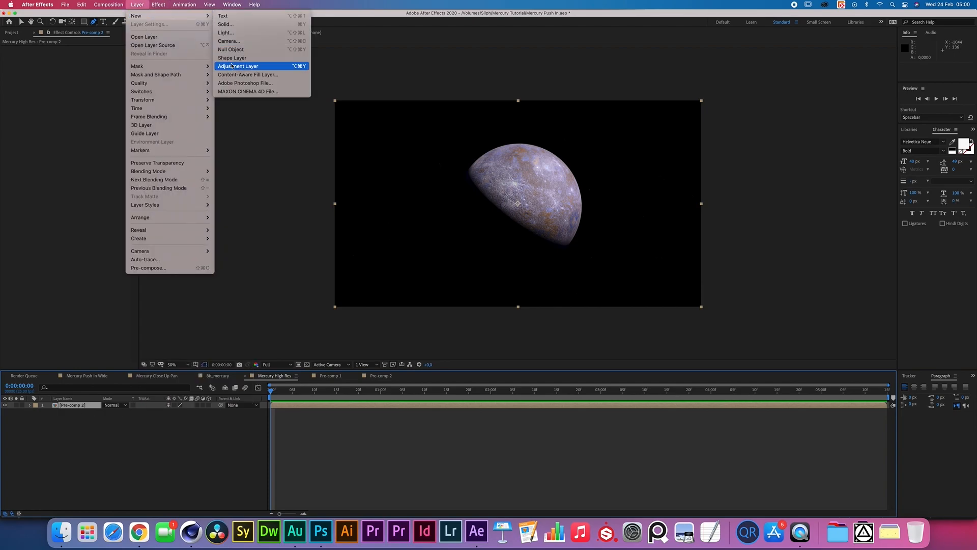
left_click(238, 66)
left_click(159, 5)
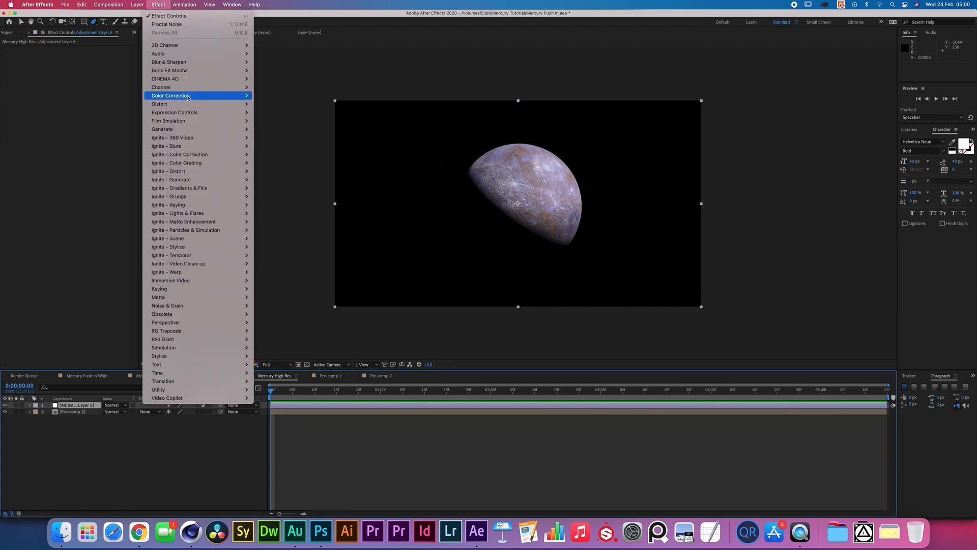
mouse_move(206, 97)
left_click(284, 365)
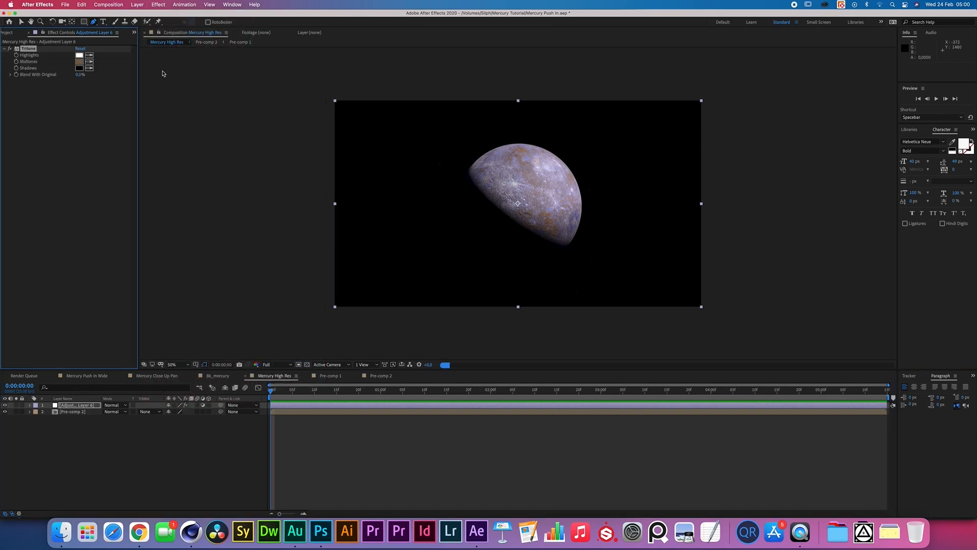
- Set the Tritone highlights to the pale cream colour FFF6DE
left_click(79, 55)
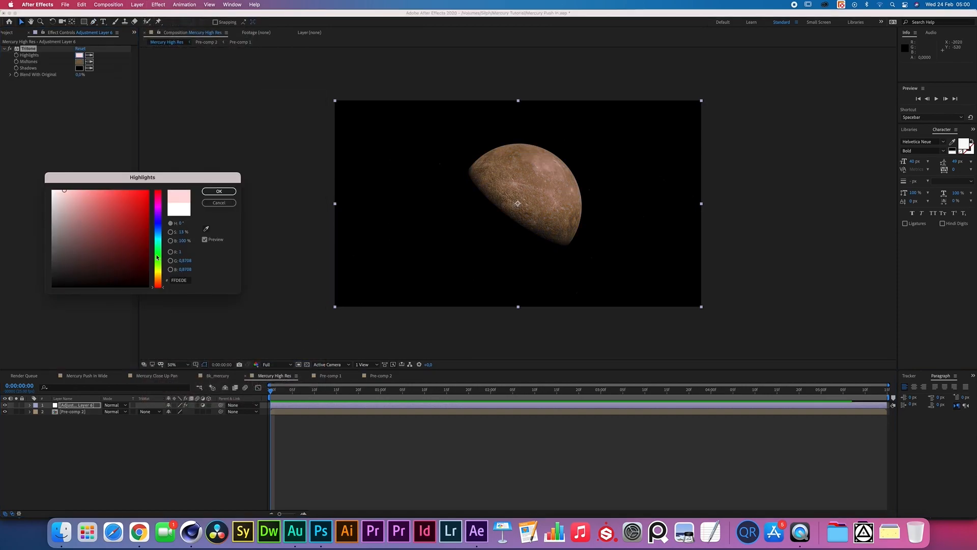
left_click_drag(158, 285, 158, 275)
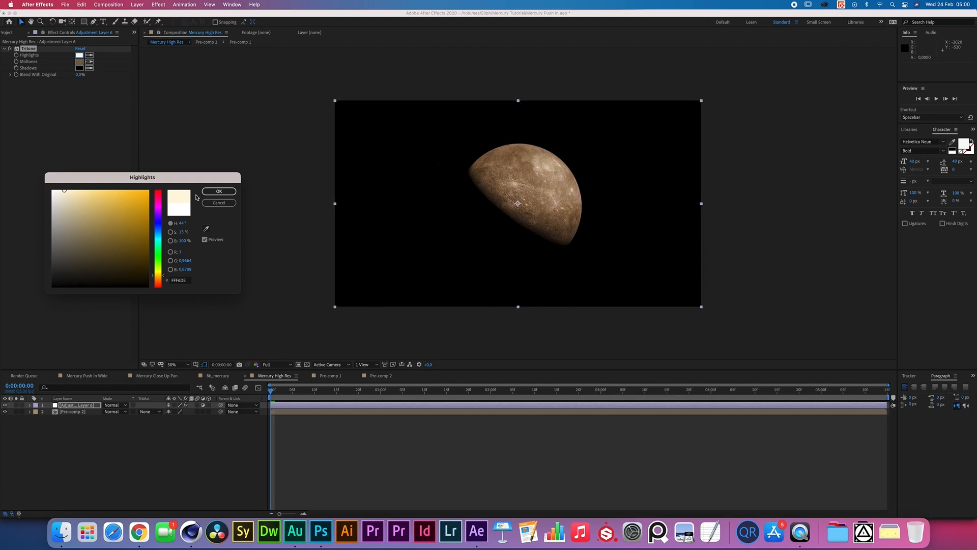
left_click(219, 191)
- Change the Tritone midtones to a darker, more saturated green with a hue of about 104°
left_click(79, 61)
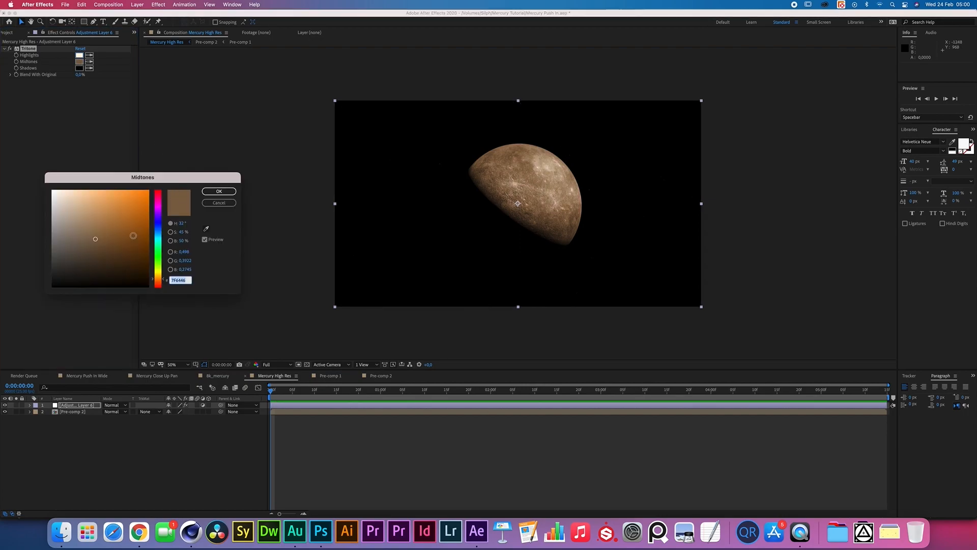
left_click(158, 256)
left_click_drag(159, 259, 158, 260)
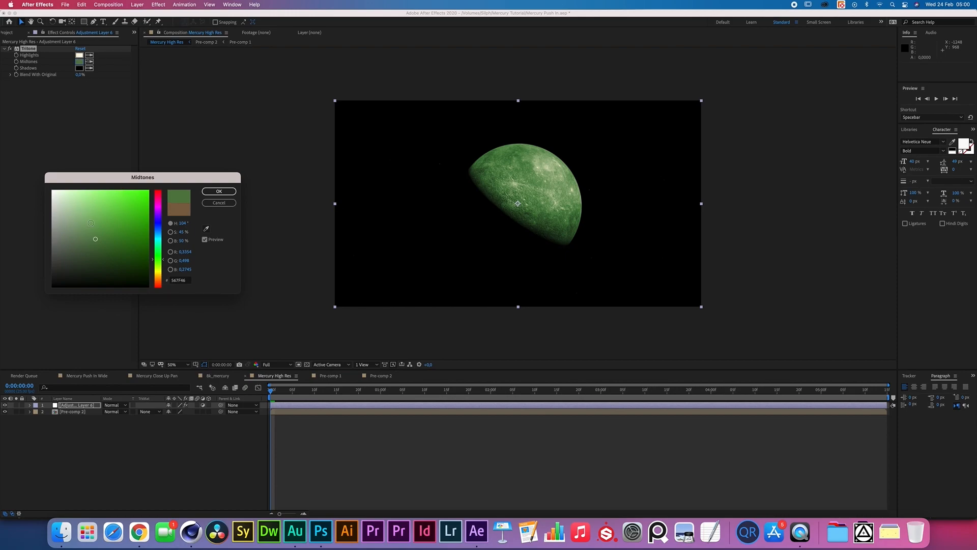
left_click_drag(92, 236, 110, 250)
key("Return")
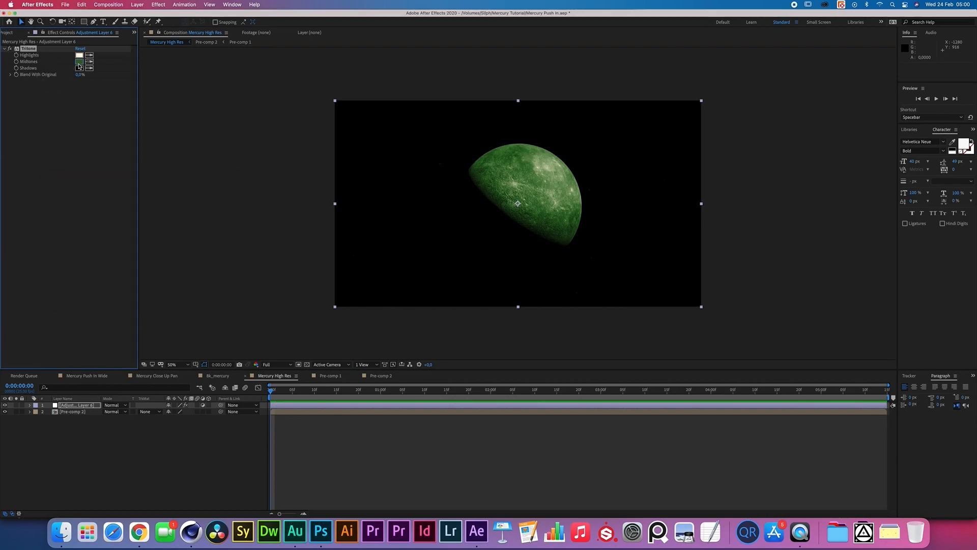
- Set the Tritone shadows to a very dark purple with about 94% saturation and 7% brightness
left_click(78, 63)
left_click(219, 191)
left_click(79, 68)
left_click(158, 209)
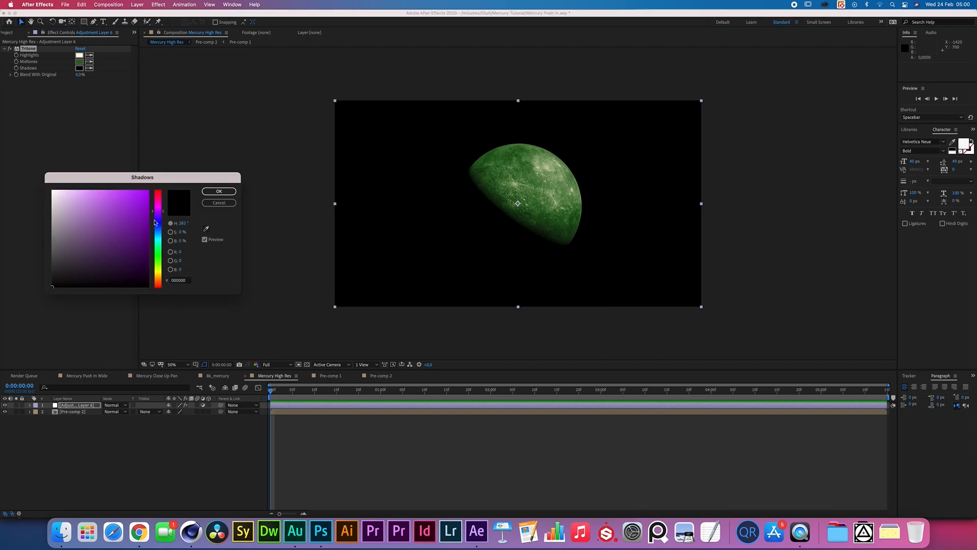
left_click_drag(137, 281, 142, 279)
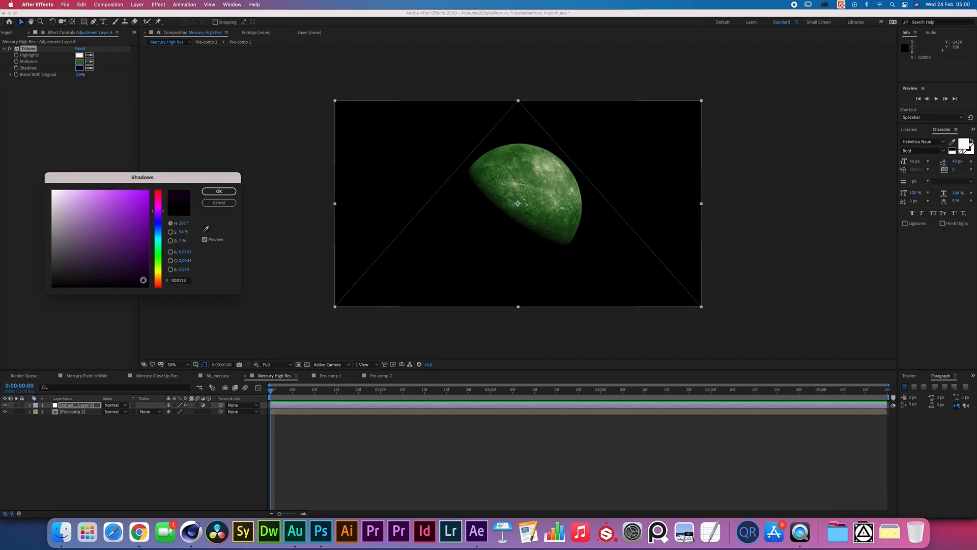
left_click(219, 191)
double_click(76, 412)
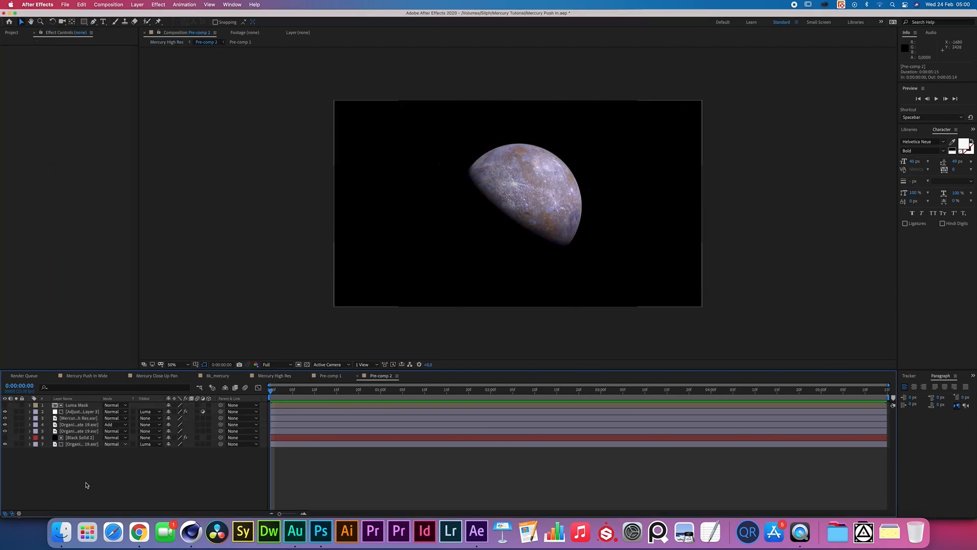
left_click(135, 6)
mouse_move(144, 15)
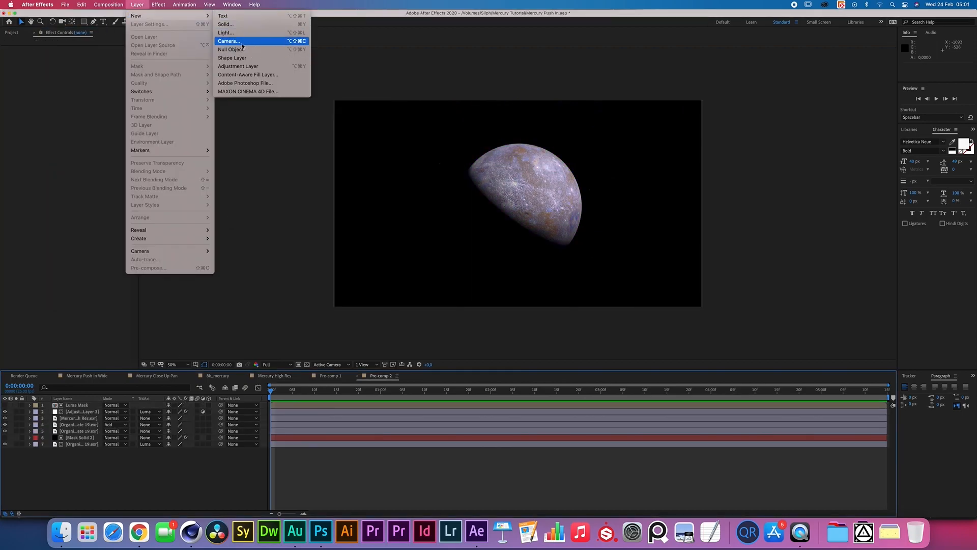
left_click(232, 24)
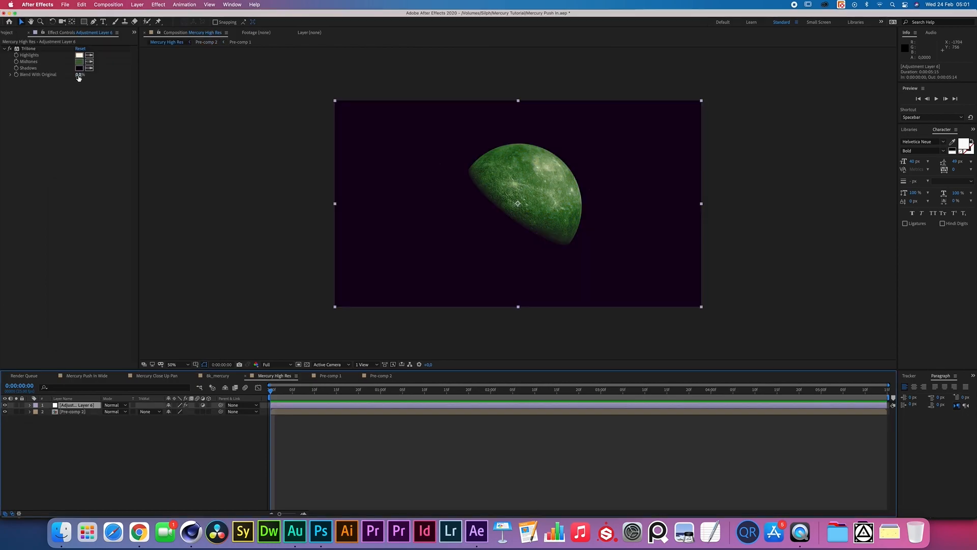
- Raise the Tritone effect's Blend With Original to 94% on the adjustment layer in Mercury High Res
left_click_drag(79, 77, 146, 79)
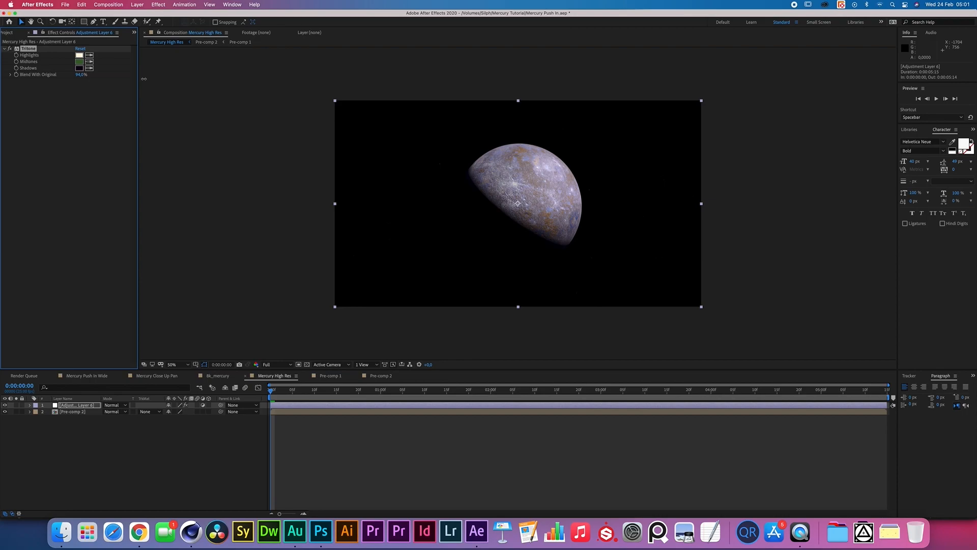
left_click(192, 443)
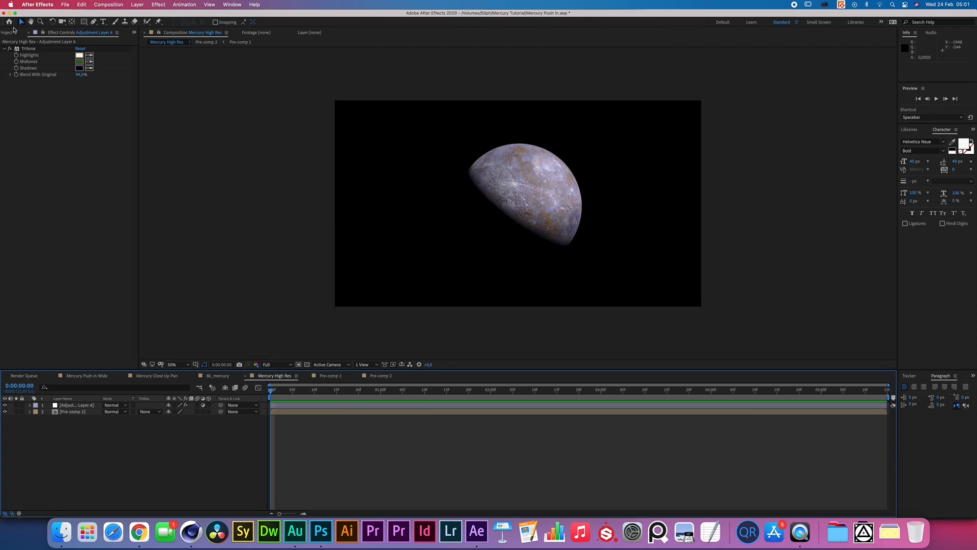
- Switch to Finder, browse to the A7SII Noise folder and import the A7SII ISO 32000 digital noise clip into the After Effects project
left_click(10, 32)
left_click(59, 265)
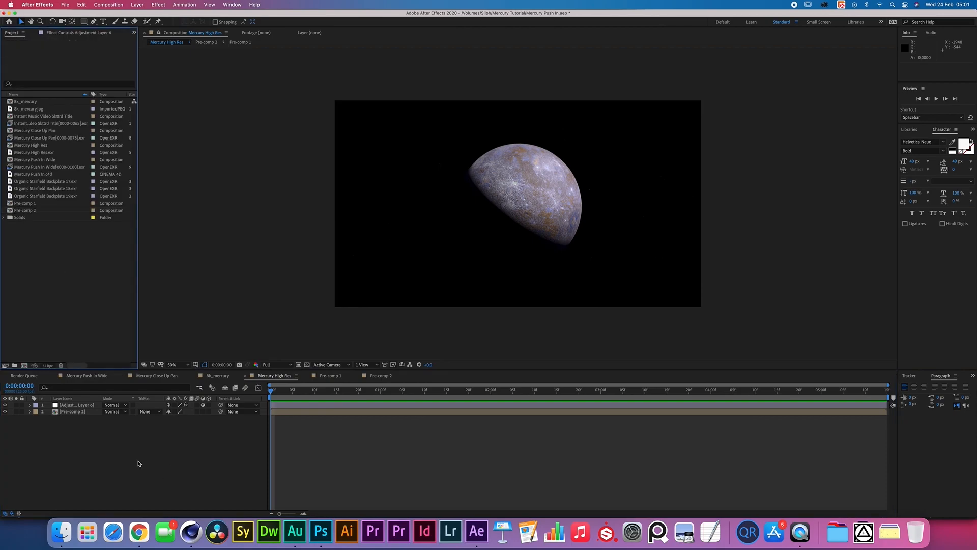
left_click(61, 532)
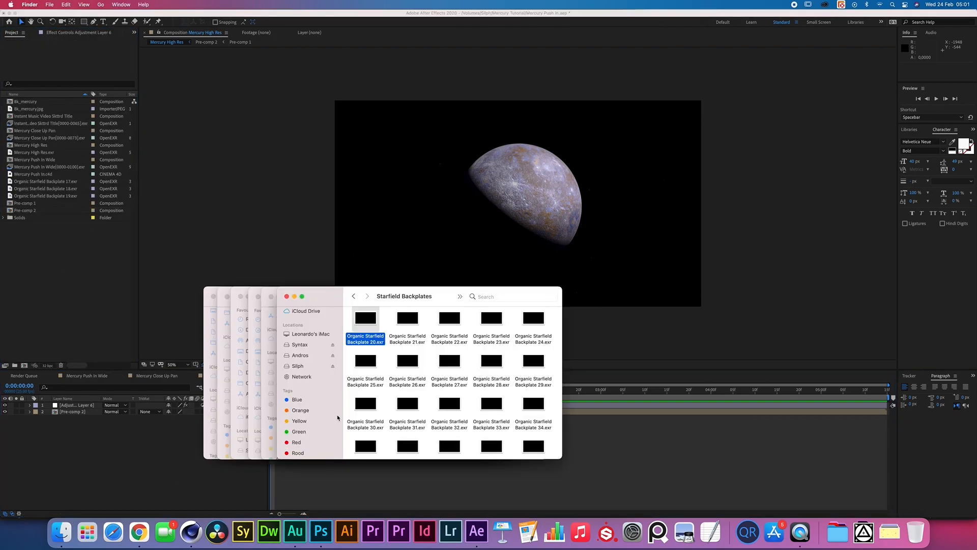
key("super+n")
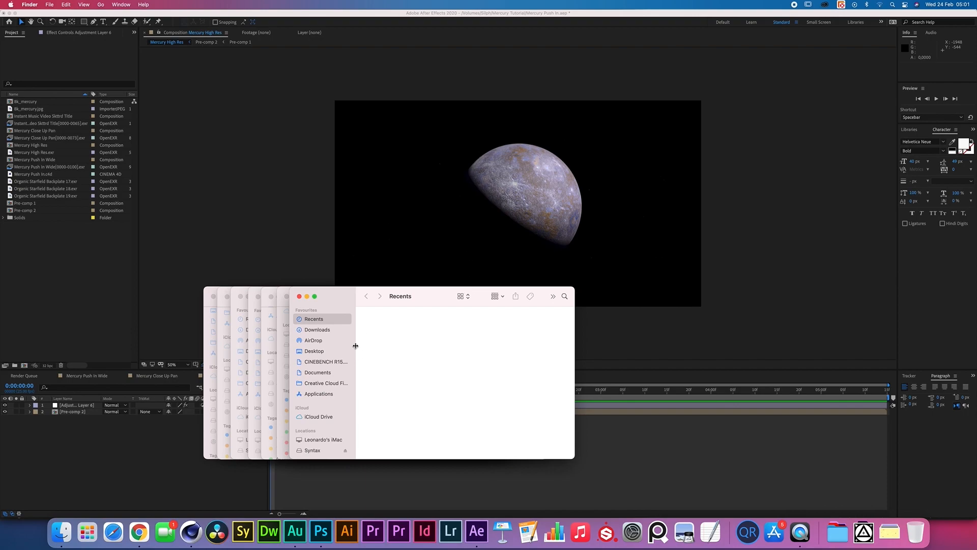
left_click(566, 296)
scroll(327, 417, "down", 3)
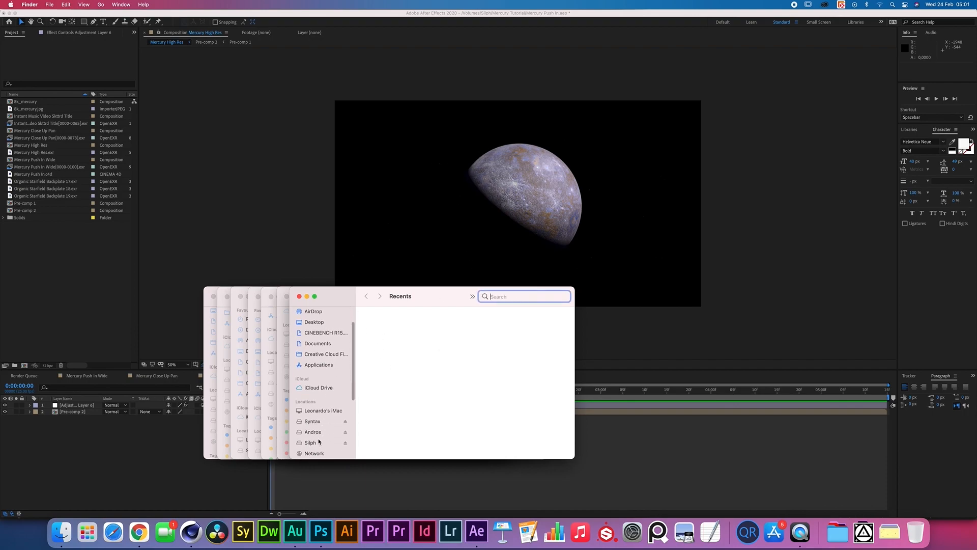
left_click(318, 442)
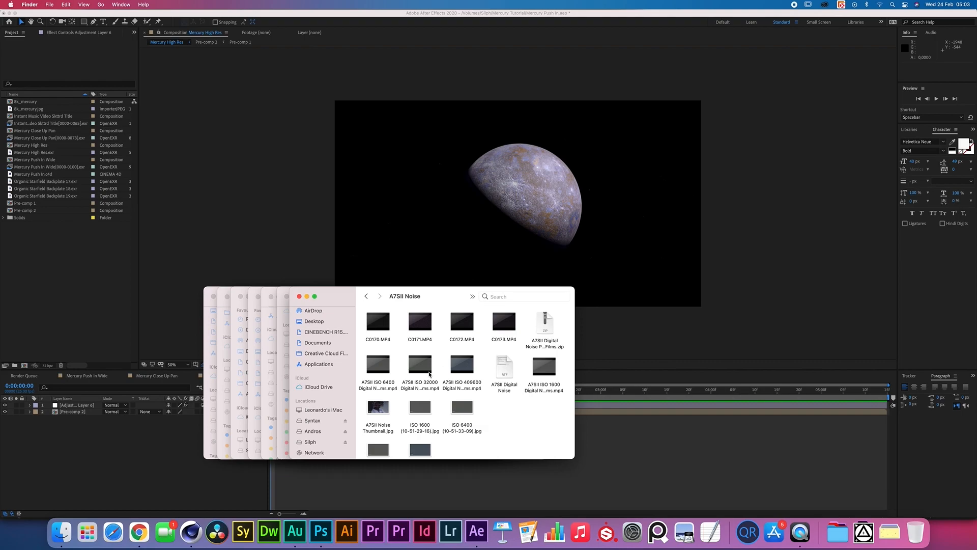
left_click(429, 373)
left_click_drag(433, 368, 54, 256)
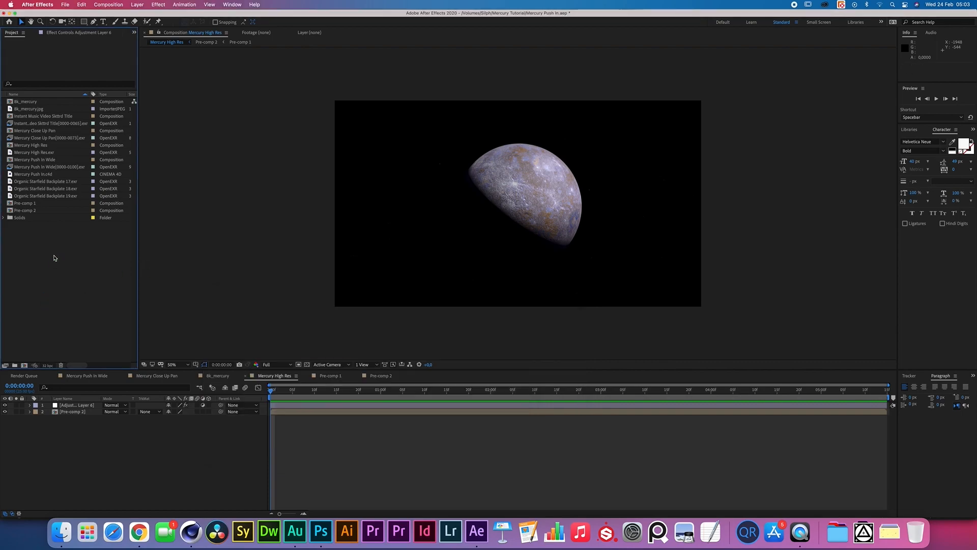
- Add the noise clip as the top layer of Mercury High Res and set its blending mode to Soft Light
left_click_drag(40, 118, 86, 404)
key("slash")
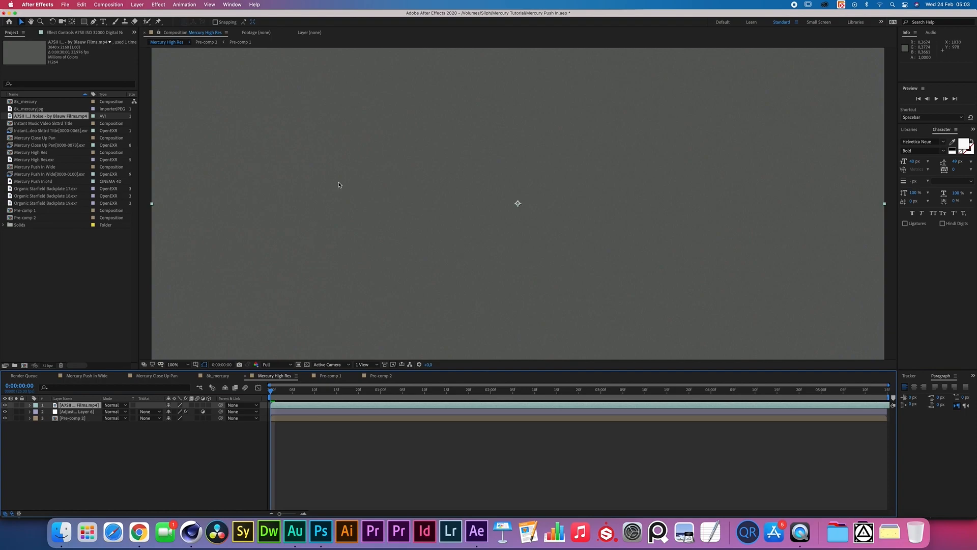
left_click(123, 405)
left_click(127, 324)
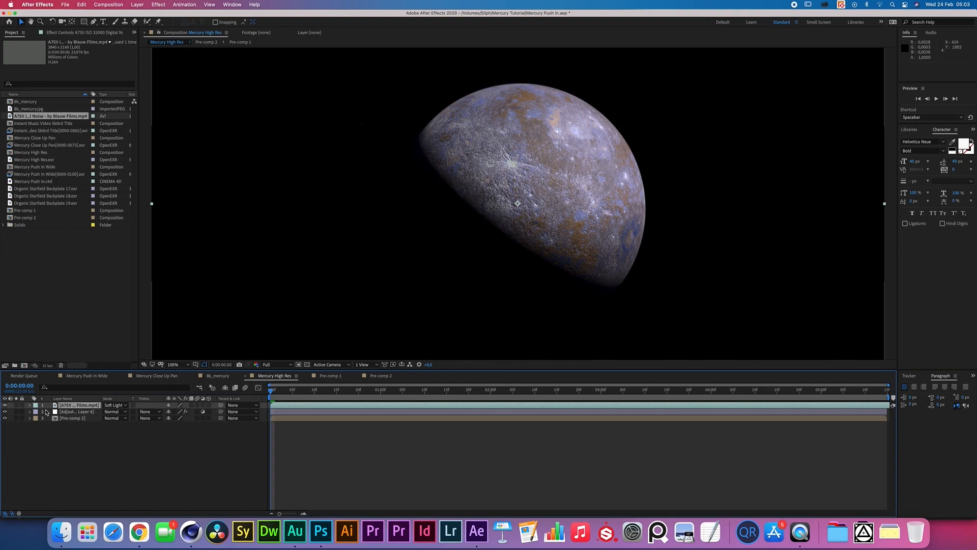
- Compare the planet with and without the Soft Light noise layer to judge the added grain
left_click(5, 405)
left_click(5, 405)
left_click(5, 405)
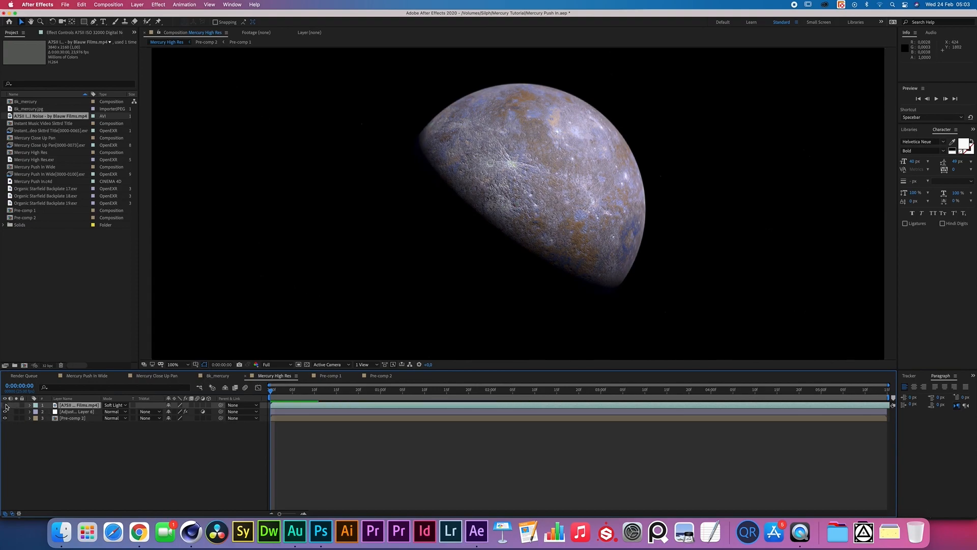
left_click(5, 405)
left_click(5, 405)
left_click(5, 405)
left_click(5, 405)
left_click(5, 406)
left_click(5, 405)
left_click(6, 405)
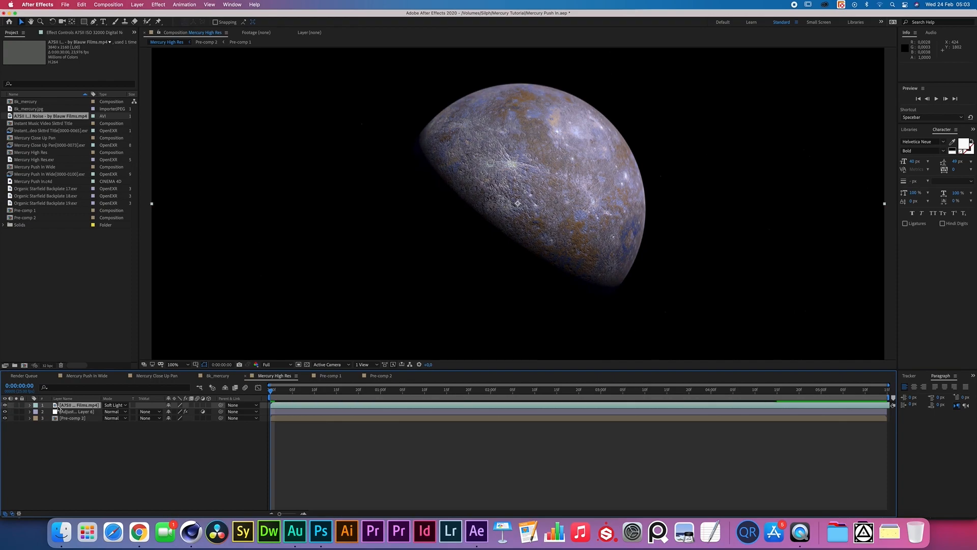
- Apply the Curves effect to the noise layer and raise the black point of its RGB curve
left_click(167, 6)
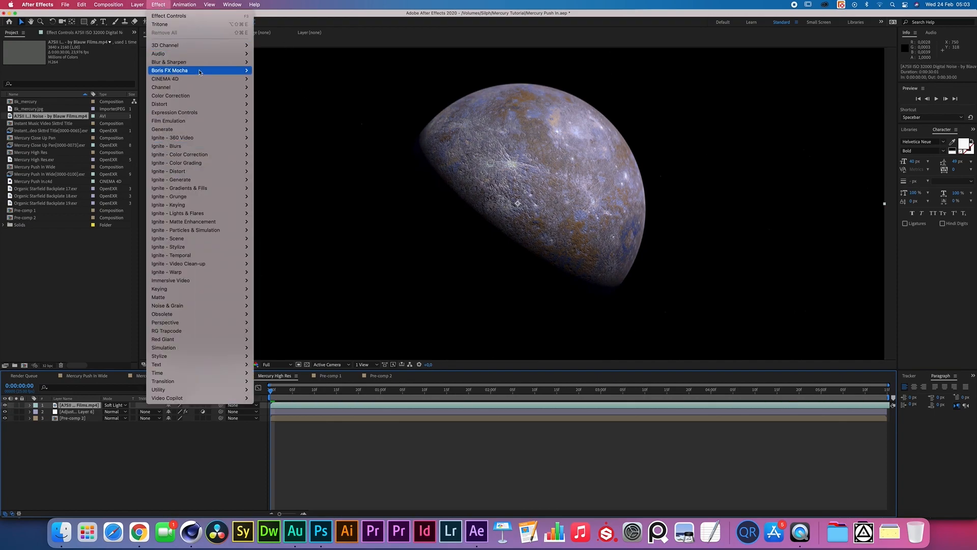
mouse_move(189, 97)
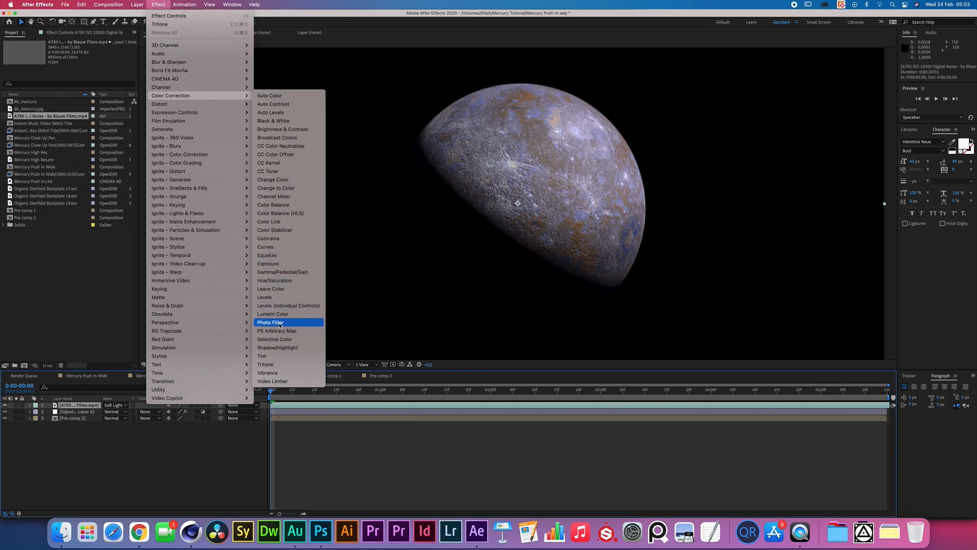
left_click(265, 246)
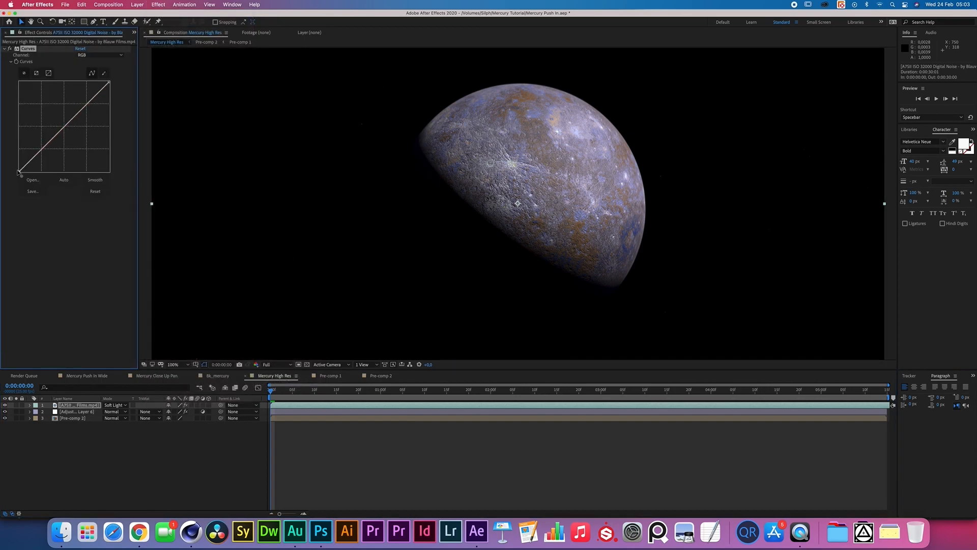
left_click_drag(18, 171, 9, 159)
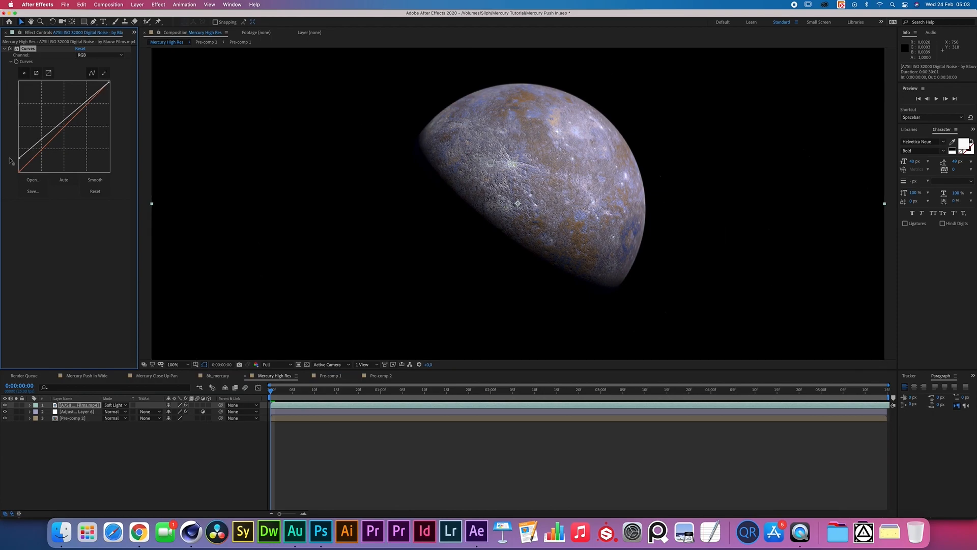
- Add a new adjustment layer directly above Pre-comp 2 in the Mercury High Res composition
key("comma")
left_click(68, 465)
left_click(70, 420)
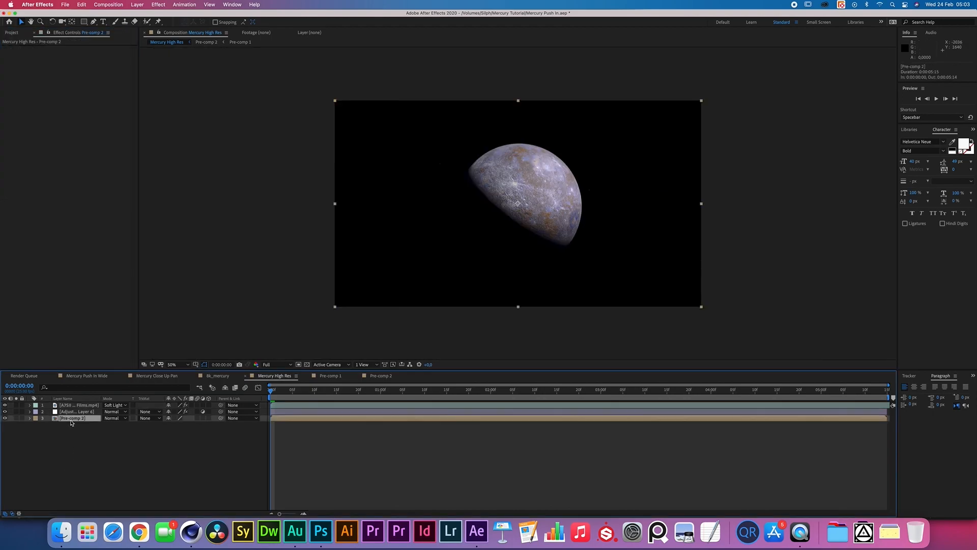
left_click(128, 456)
left_click(80, 419)
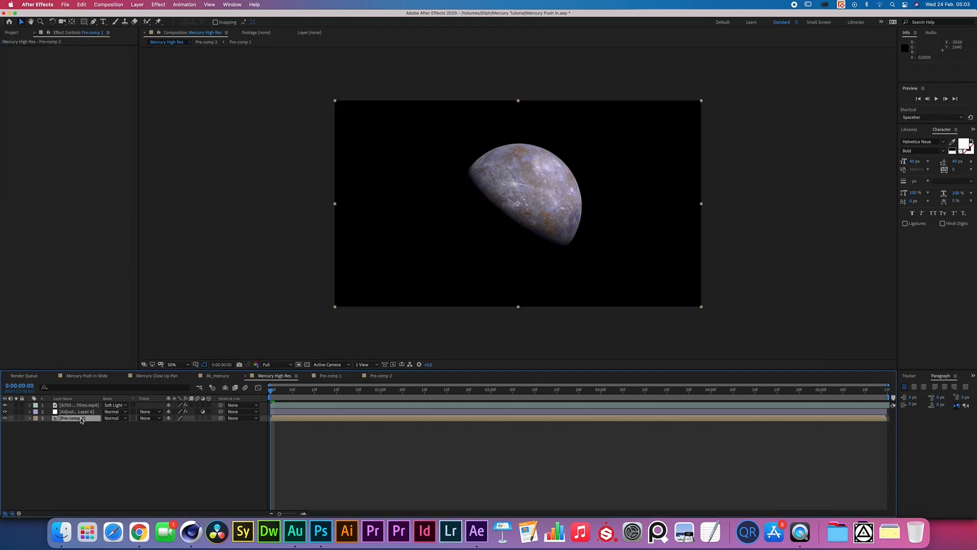
left_click(137, 5)
mouse_move(153, 16)
left_click(267, 68)
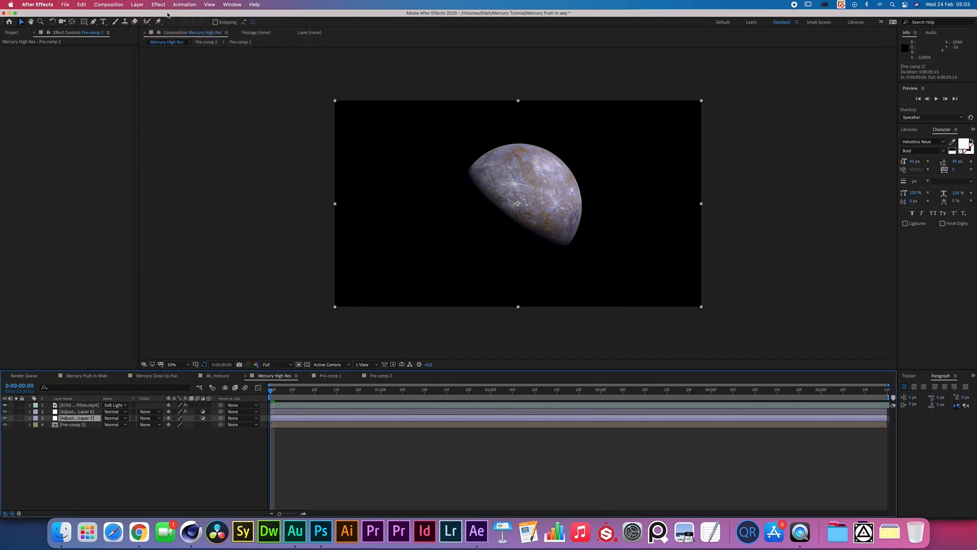
- Apply a Gaussian Blur with a blurriness of about 84 to the new adjustment layer and blend it with Screen
left_click(158, 5)
mouse_move(234, 62)
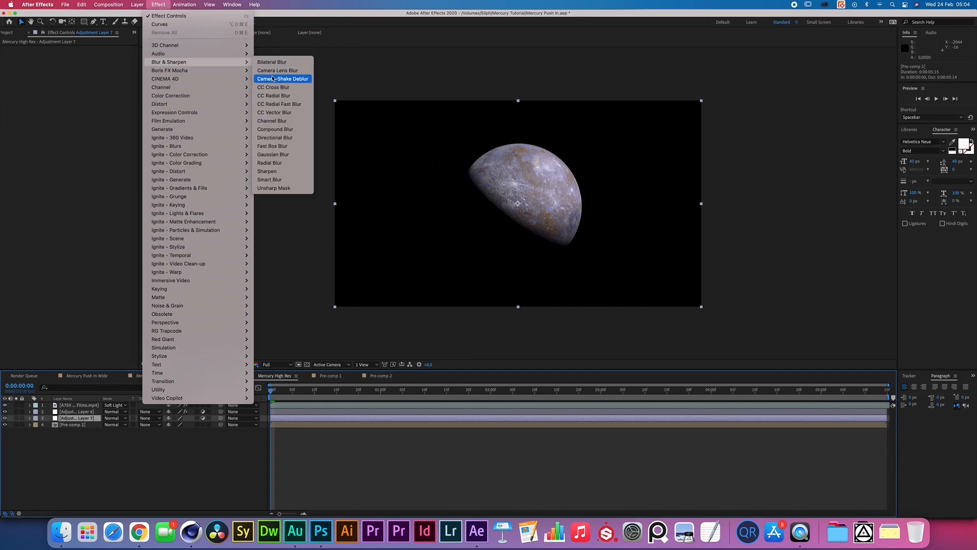
left_click(273, 154)
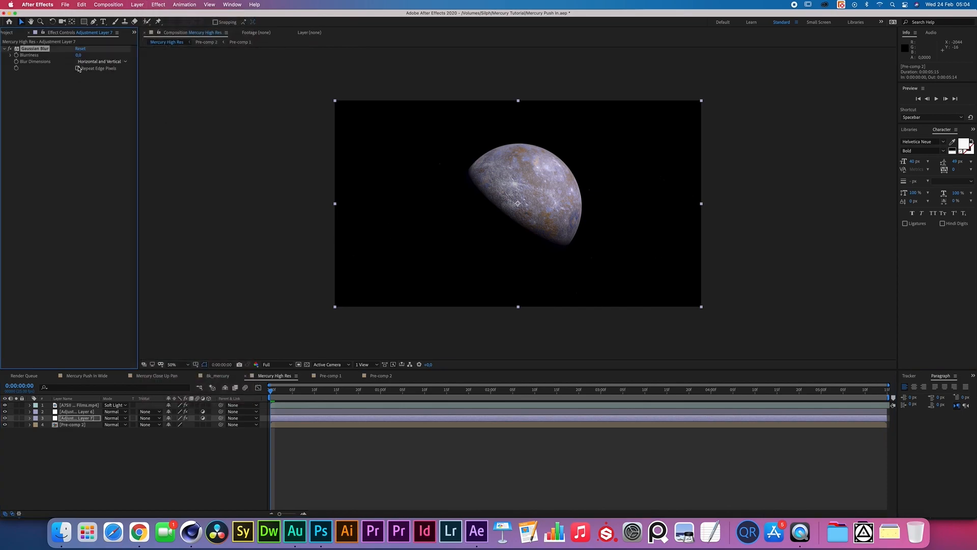
left_click_drag(249, 71, 264, 71)
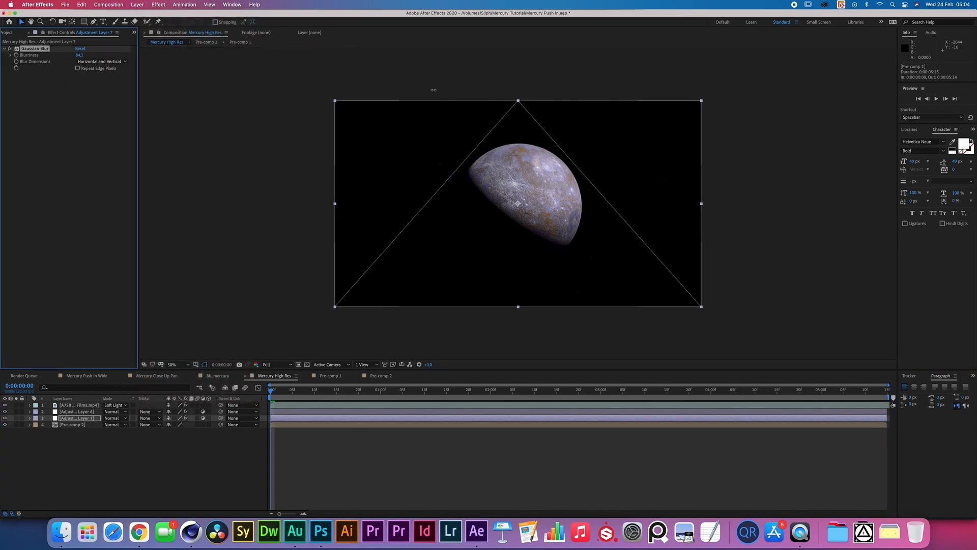
left_click(115, 418)
left_click(122, 269)
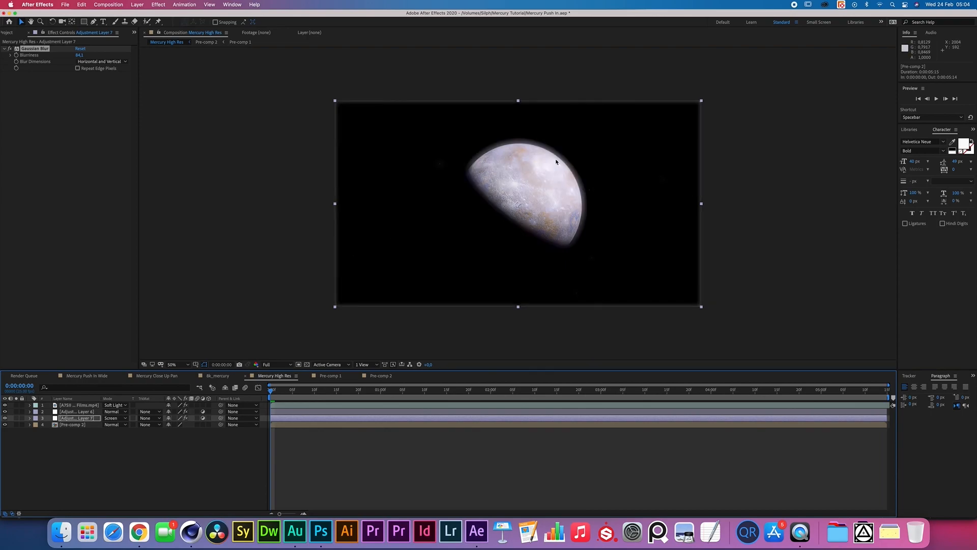
- Lower the blurred adjustment layer's opacity to 11% and examine the glow around the planet
key("t")
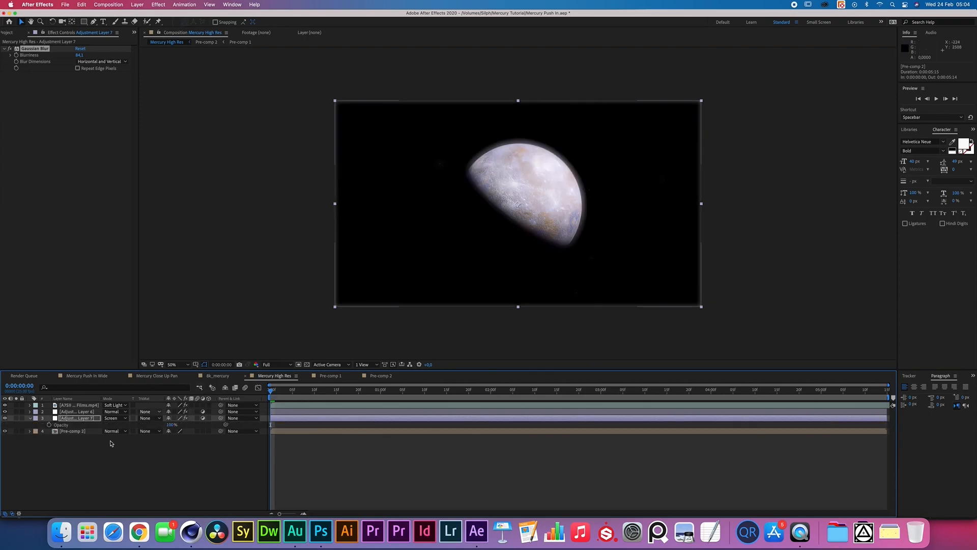
left_click_drag(172, 424, 141, 426)
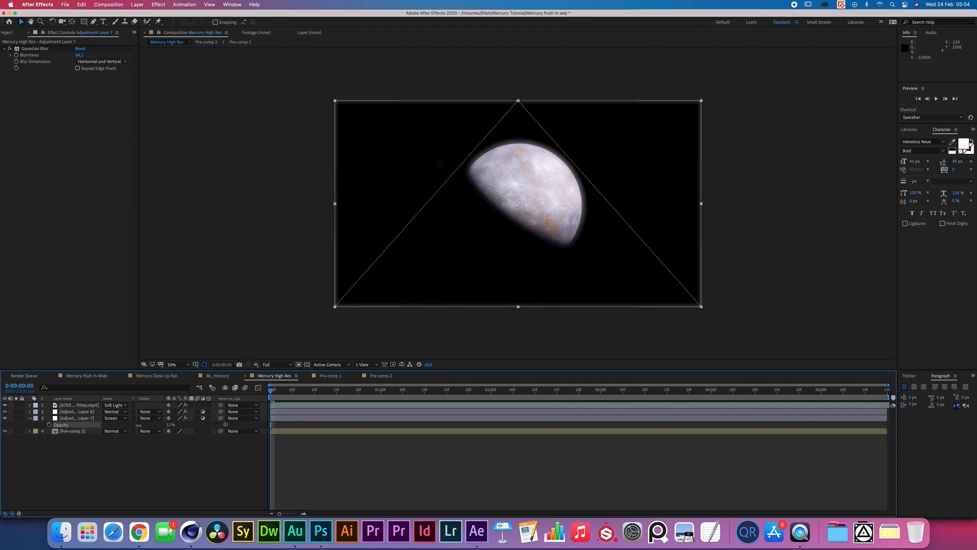
left_click_drag(138, 425, 138, 425)
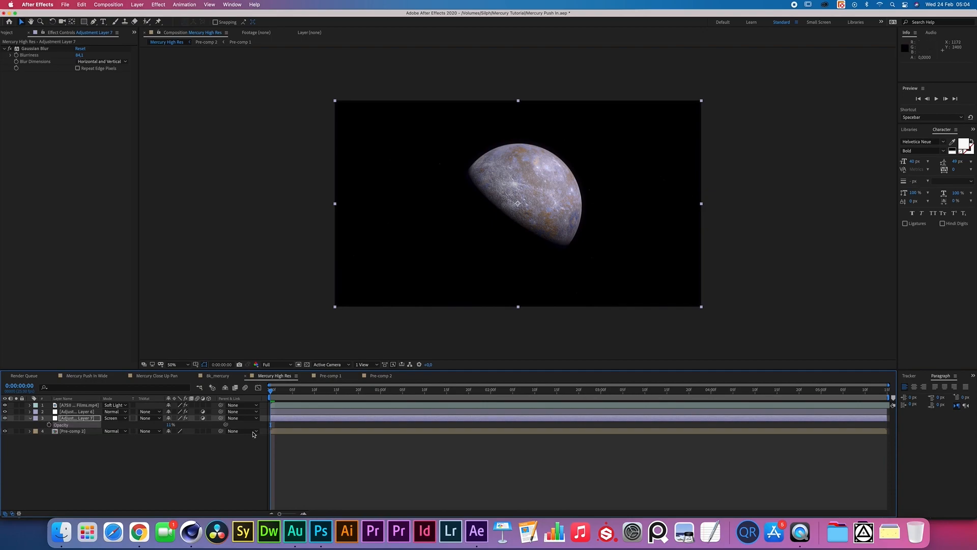
key("period")
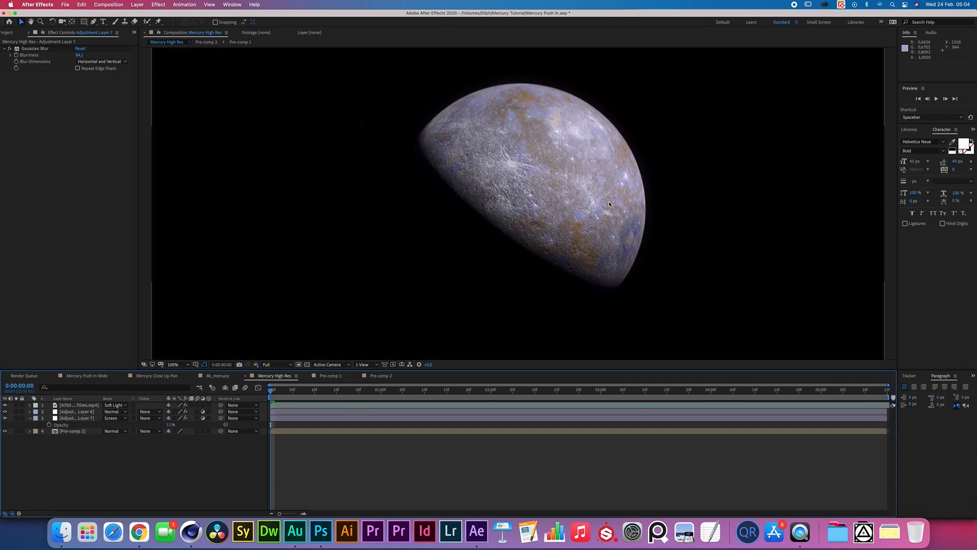
key("comma")
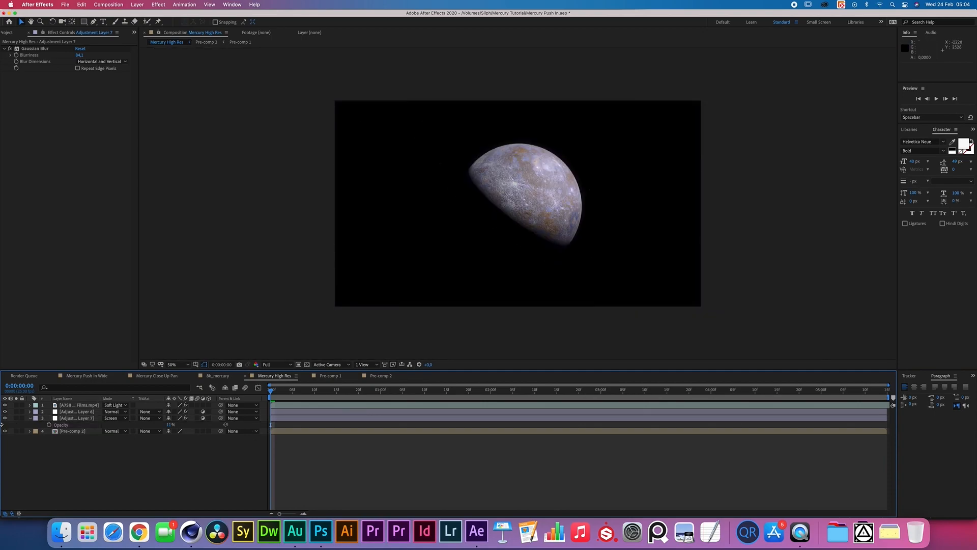
- Delete the blurred Screen adjustment layer above Pre-comp 2
left_click(91, 418)
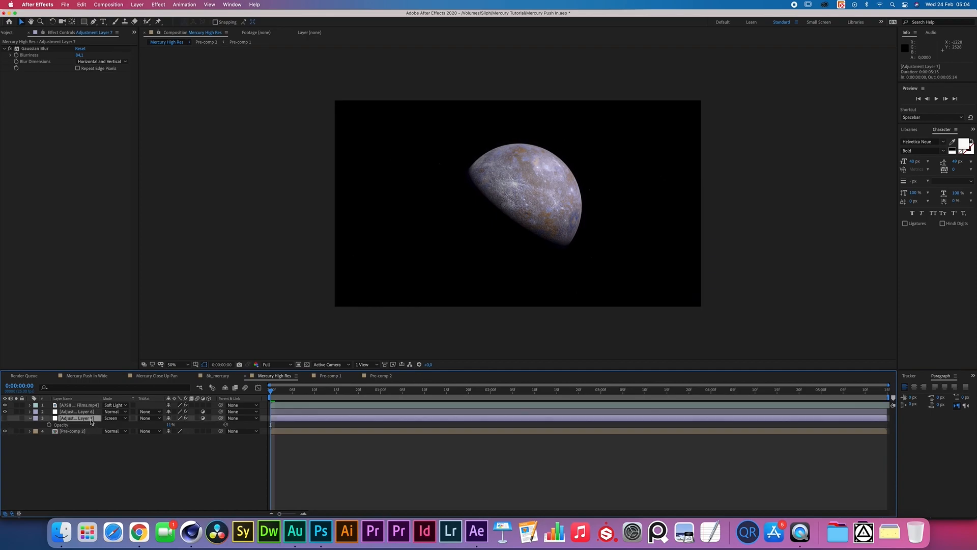
key("Delete")
key("period")
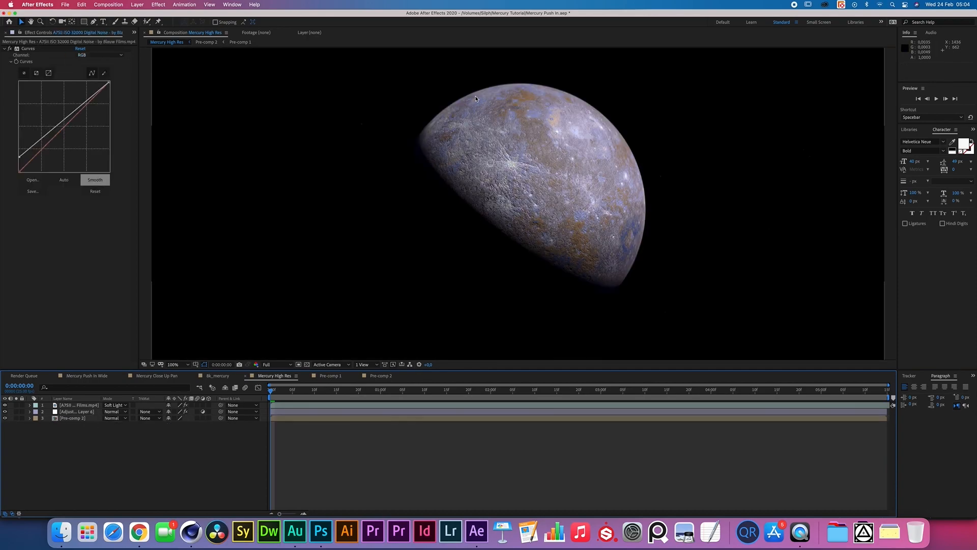